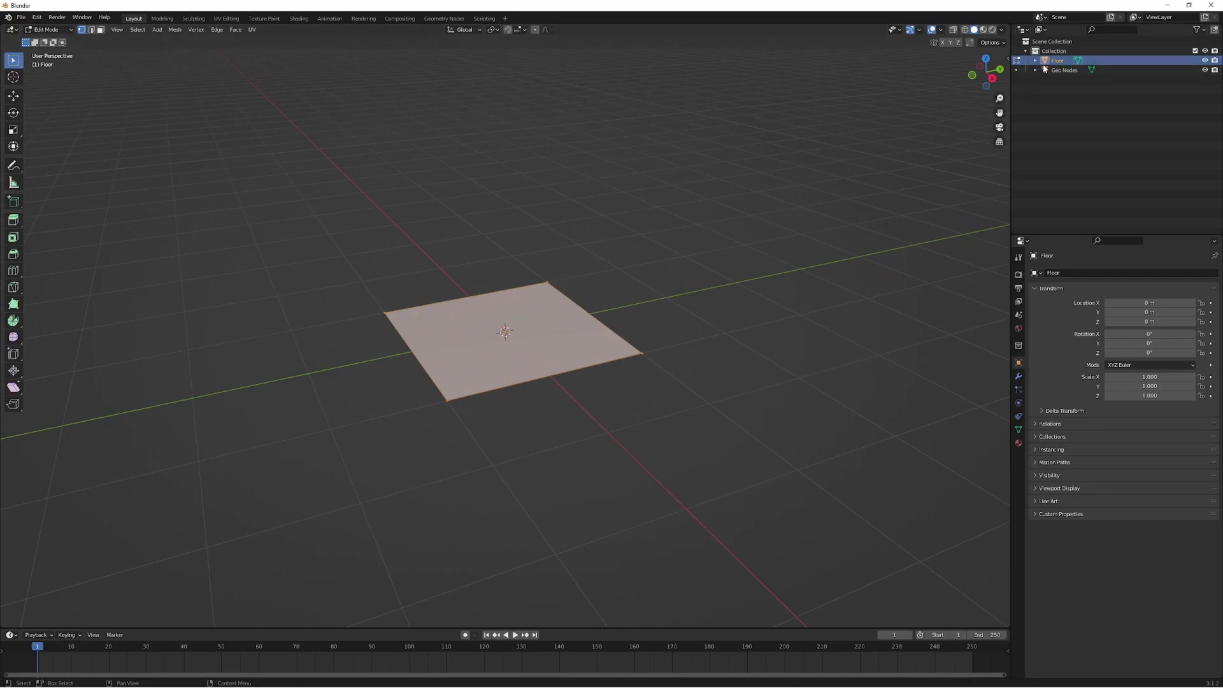
Step: Subdivide the Floor plane repeatedly until its mesh becomes a dense, even grid
{"action": "right_click", "coordinate": [515, 315]}
{"action": "left_click", "coordinate": [514, 313]}
{"action": "right_click", "coordinate": [516, 314]}
{"action": "left_click", "coordinate": [516, 315]}
{"action": "right_click", "coordinate": [516, 315]}
{"action": "left_click", "coordinate": [516, 314]}
{"action": "right_click", "coordinate": [516, 314]}
{"action": "left_click", "coordinate": [518, 316]}
{"action": "right_click", "coordinate": [517, 316]}
{"action": "left_click", "coordinate": [517, 317]}
Step: Scale the subdivided Floor mesh up uniformly to several times its size and return to Object Mode
{"action": "scroll", "coordinate": [522, 315], "scroll_direction": "down", "scroll_amount": 5}
{"action": "key", "text": "s"}
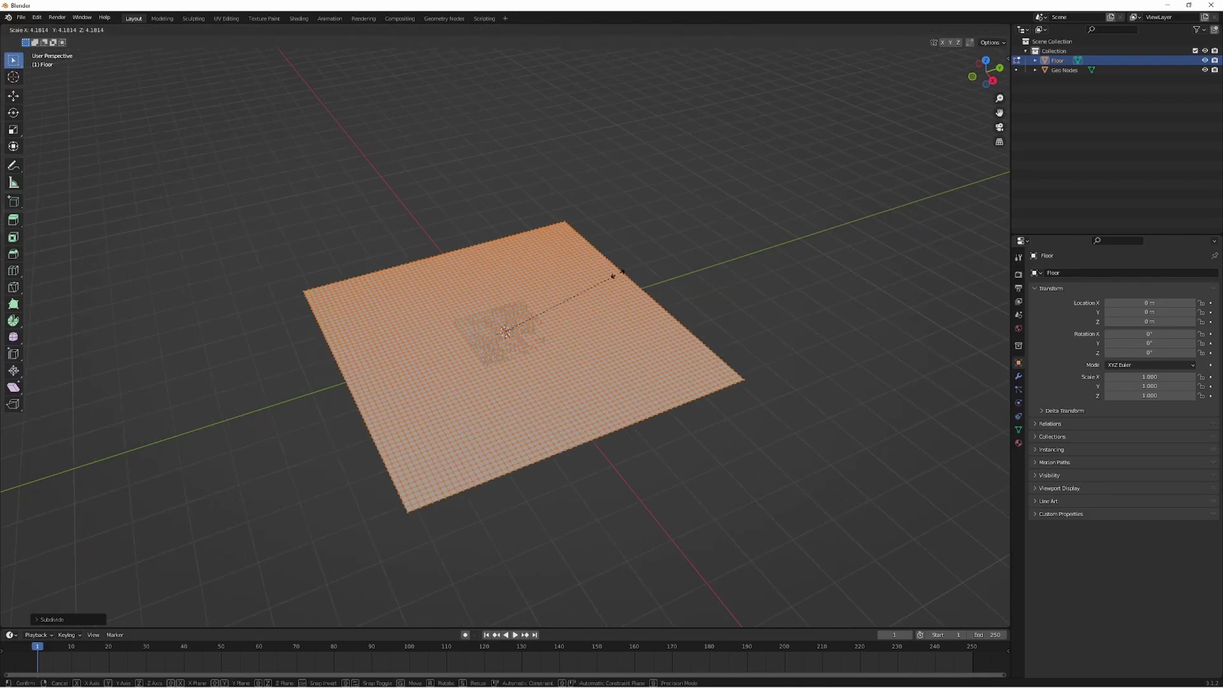
{"action": "left_click", "coordinate": [703, 225]}
{"action": "key", "text": "Tab"}
{"action": "middle_click_drag", "start_coordinate": [666, 285], "coordinate": [695, 258]}
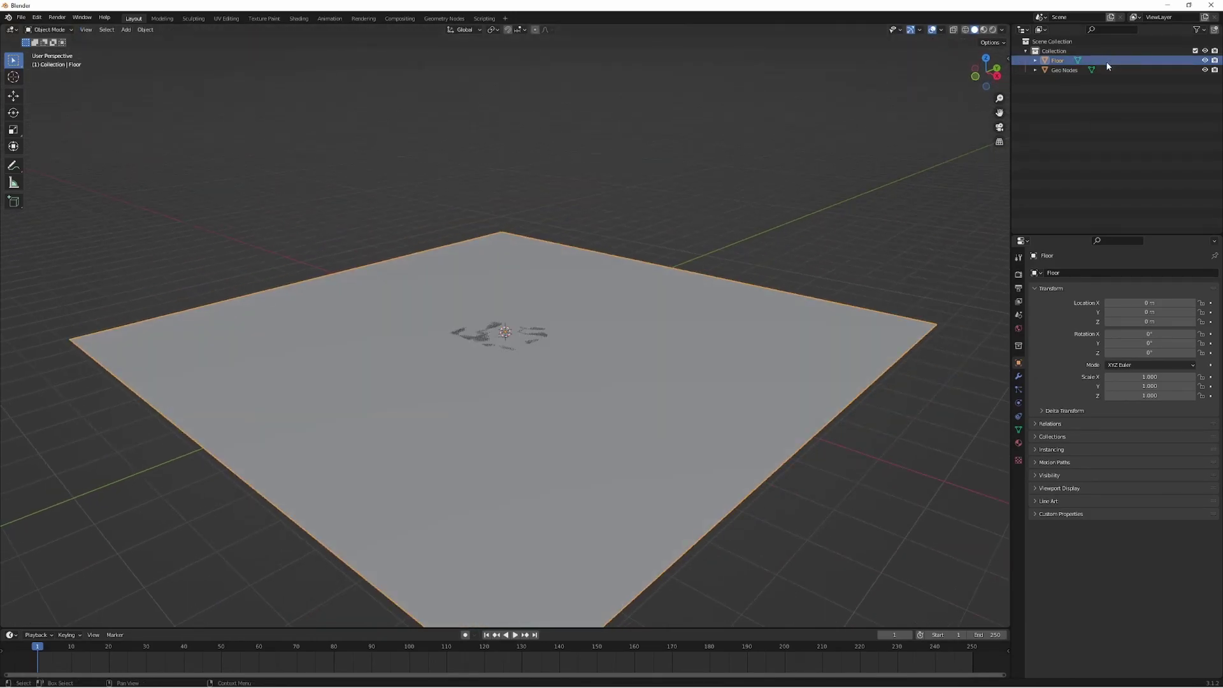
Step: With Geo Nodes selected, split the 3D viewport and make the new half a wide Geometry Node Editor with its sidebar hidden
{"action": "left_click", "coordinate": [1060, 72]}
{"action": "middle_click_drag", "start_coordinate": [946, 117], "coordinate": [1006, 96]}
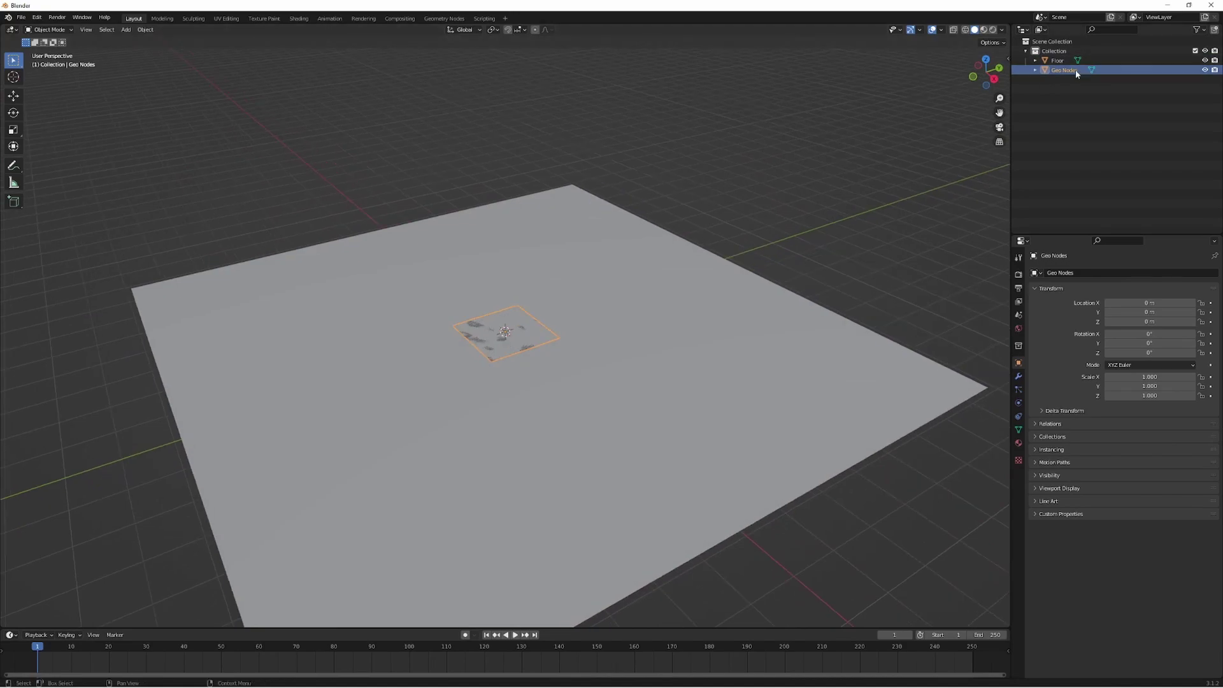
{"action": "left_click_drag", "start_coordinate": [3, 27], "coordinate": [373, 39]}
{"action": "left_click", "coordinate": [13, 30]}
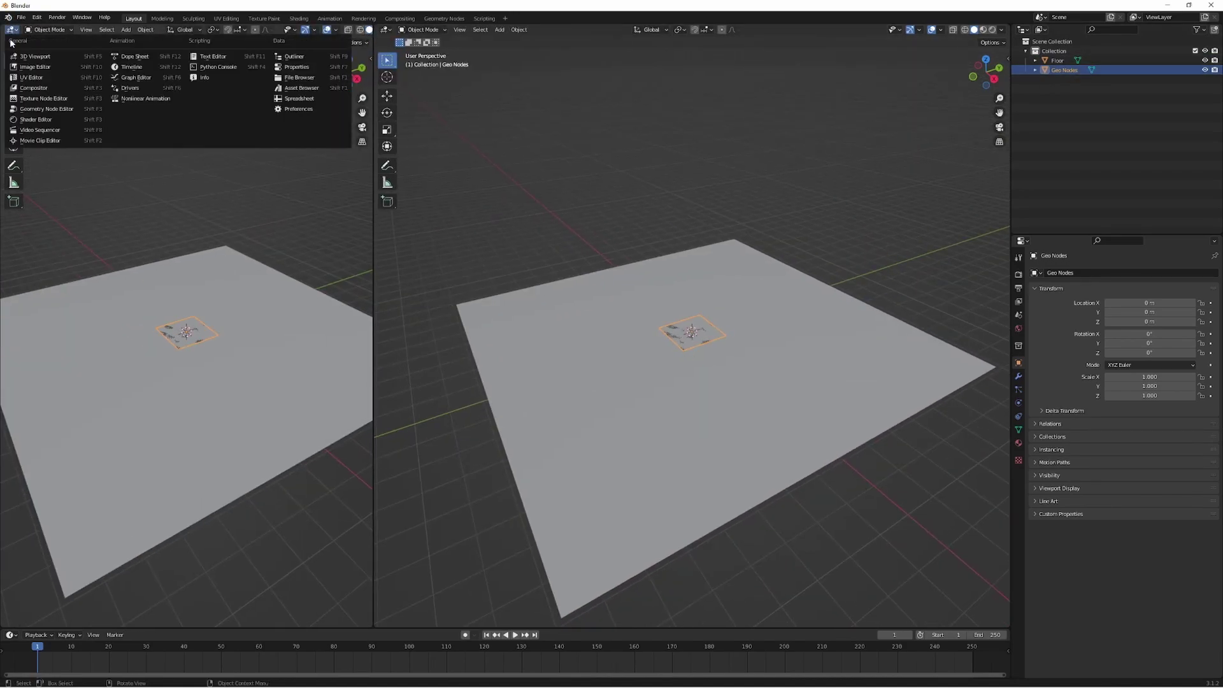
{"action": "left_click", "coordinate": [33, 111]}
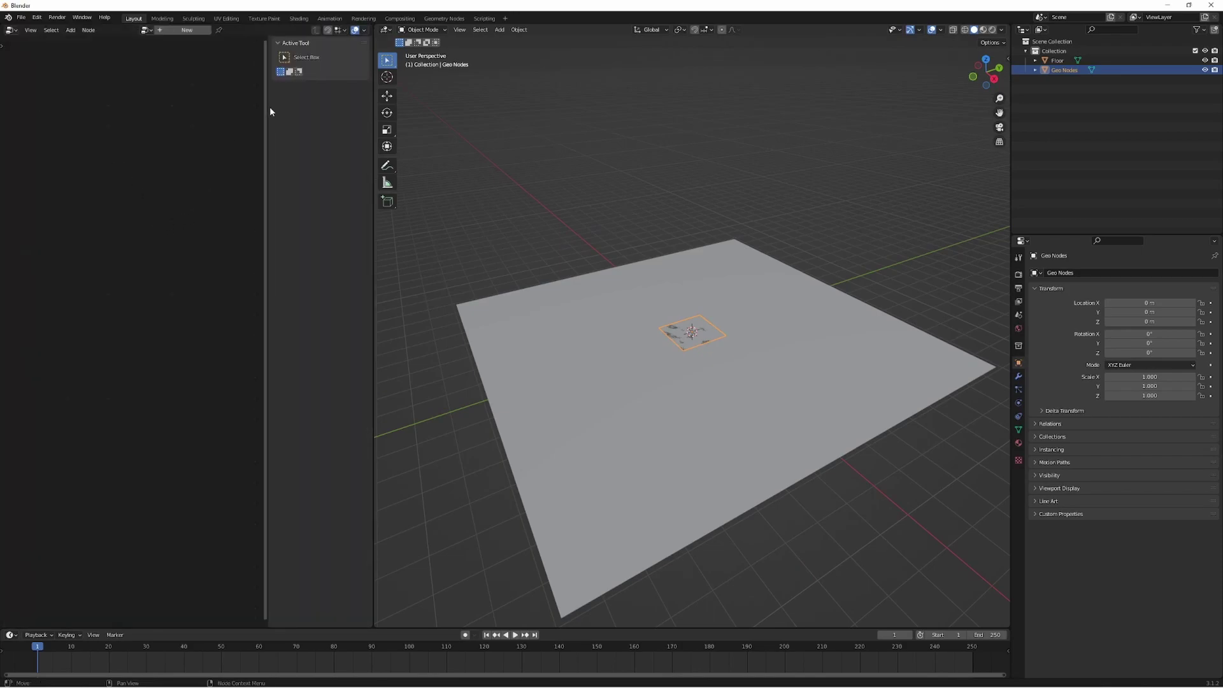
{"action": "key", "text": "n"}
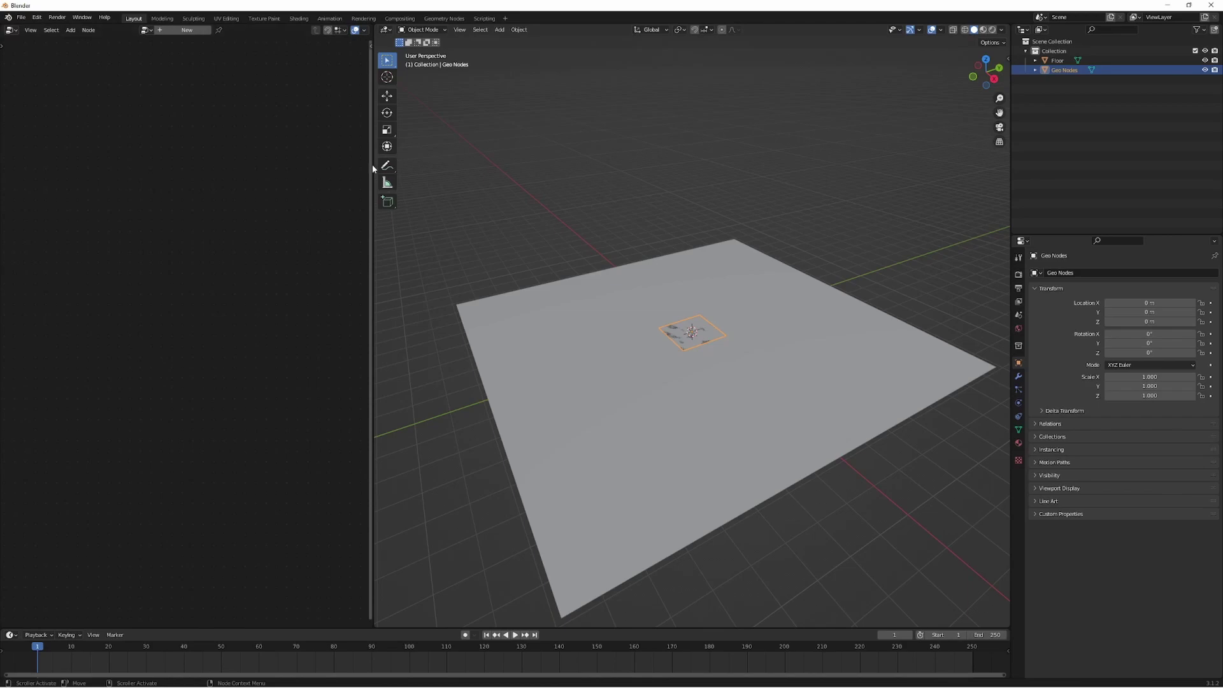
{"action": "left_click_drag", "start_coordinate": [373, 168], "coordinate": [538, 169]}
{"action": "middle_click_drag", "start_coordinate": [624, 246], "coordinate": [636, 275]}
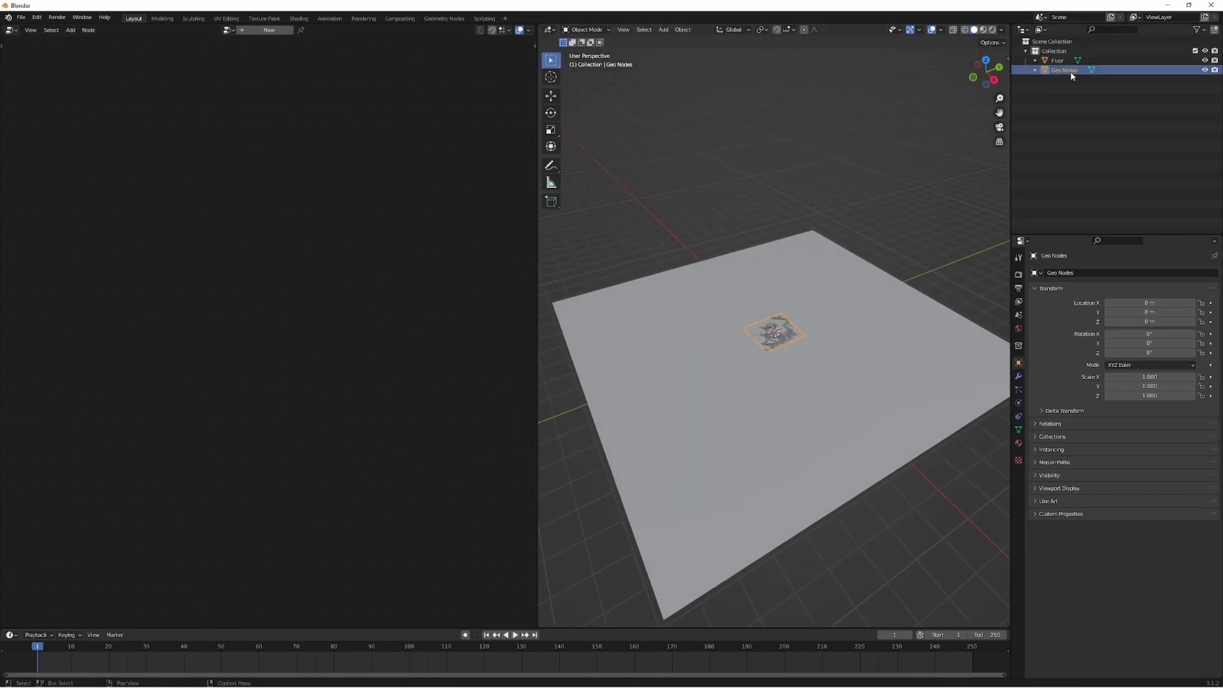
Step: Create a new geometry node tree on Geo Nodes and add an Object Info node referencing the Floor object
{"action": "left_click", "coordinate": [263, 31]}
{"action": "scroll", "coordinate": [287, 248], "scroll_direction": "up", "scroll_amount": 2}
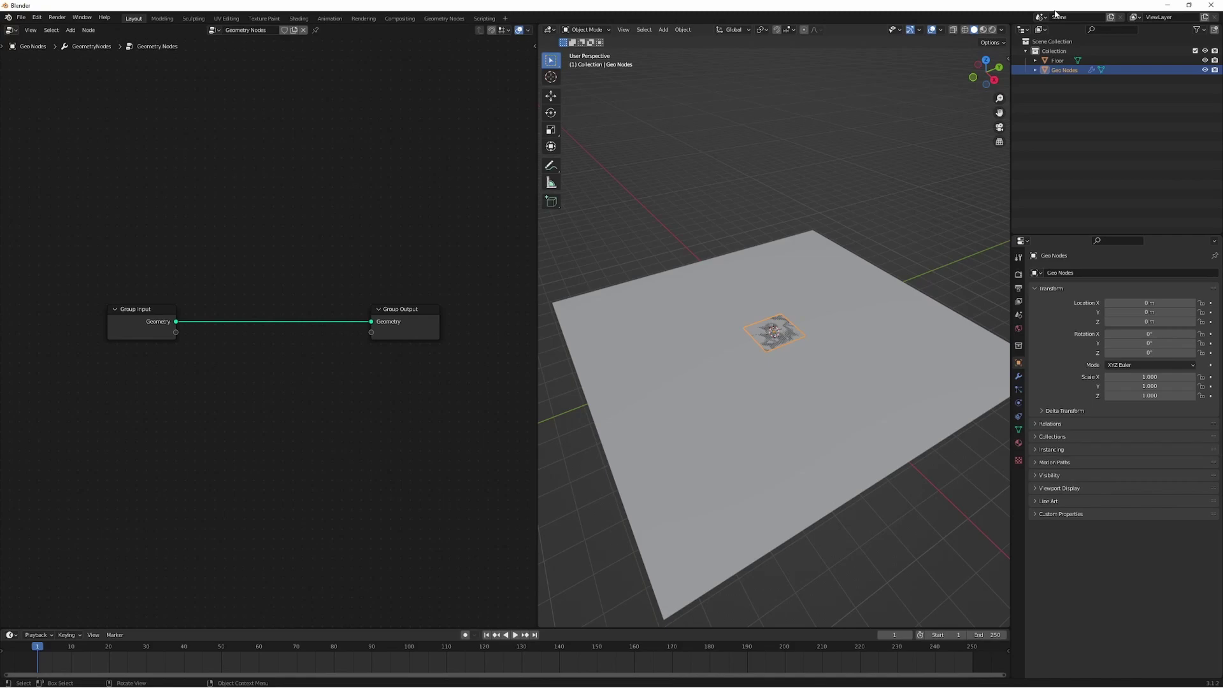
{"action": "left_click_drag", "start_coordinate": [1057, 60], "coordinate": [170, 180]}
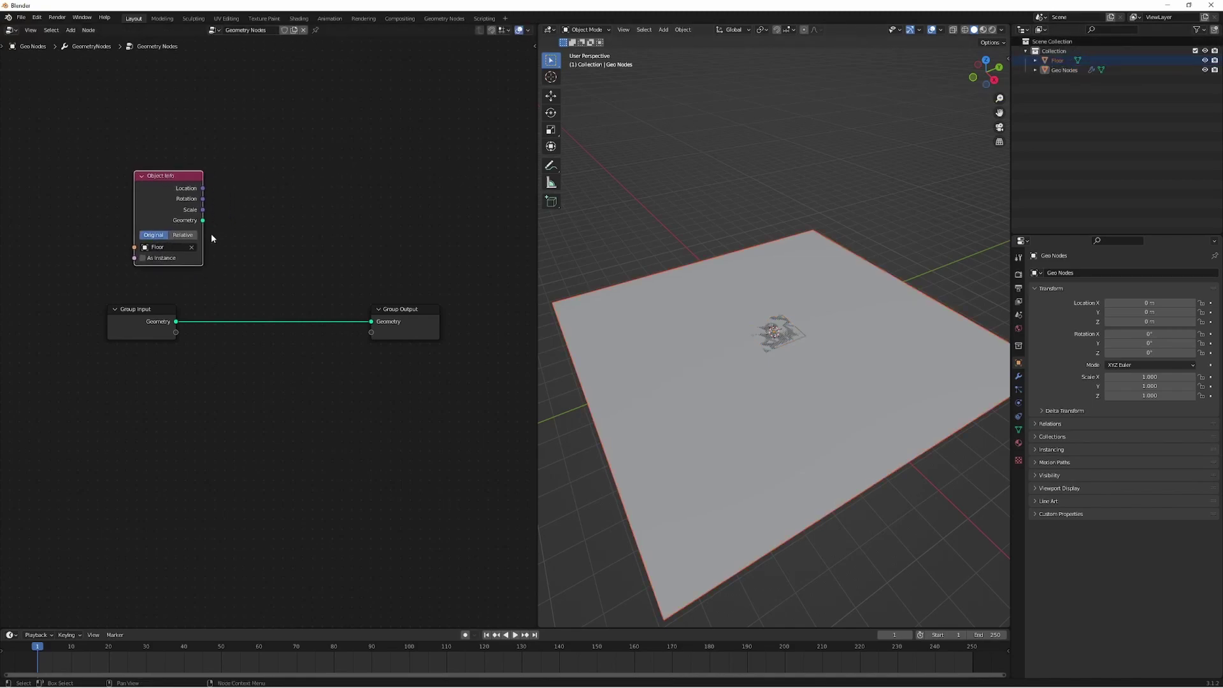
Step: Connect the Floor Object Info's Geometry to the Group Output, delete the Group Input node and line up the Object Info node
{"action": "left_click_drag", "start_coordinate": [202, 221], "coordinate": [371, 322]}
{"action": "left_click_drag", "start_coordinate": [132, 326], "coordinate": [119, 345]}
{"action": "key", "text": "x"}
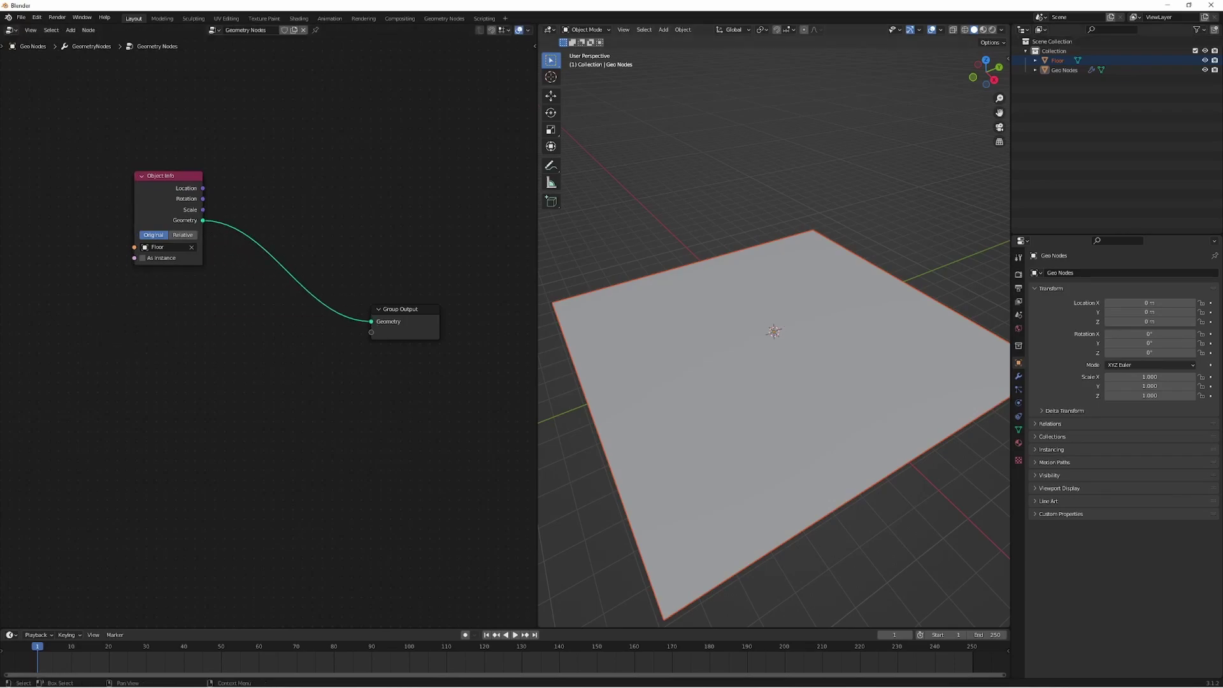
{"action": "left_click_drag", "start_coordinate": [166, 175], "coordinate": [215, 274]}
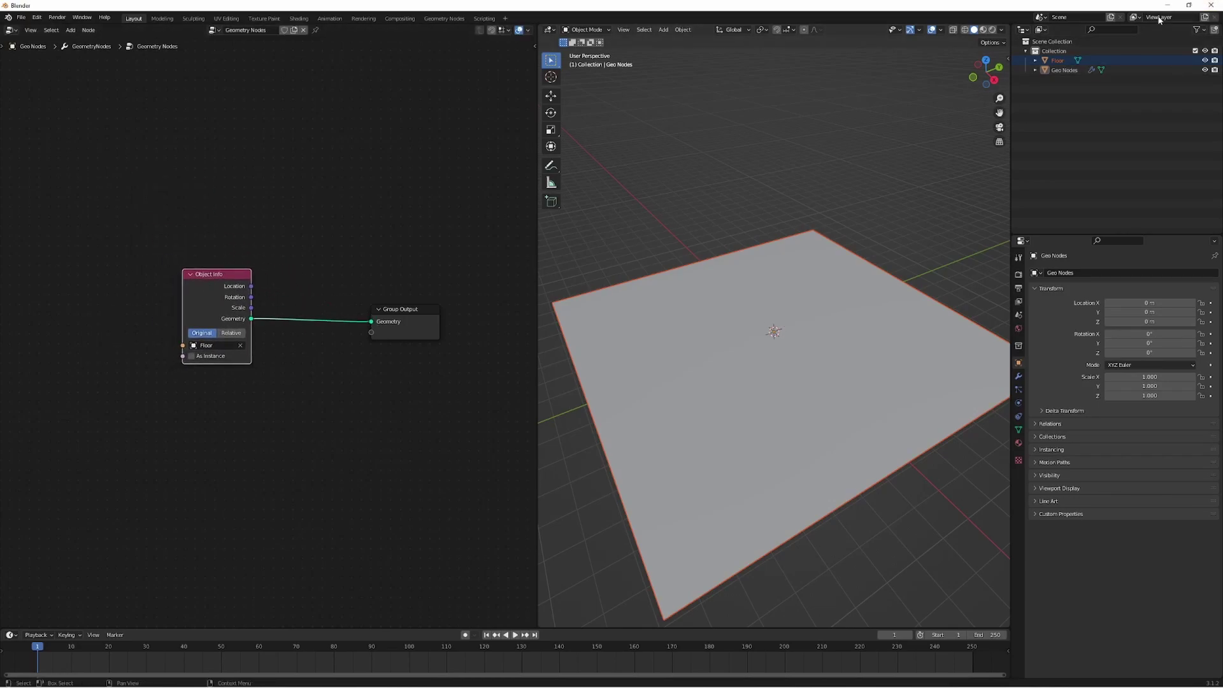
Step: Hide the original Floor object in the viewport and keep the Geo Nodes object selected
{"action": "left_click", "coordinate": [1057, 71]}
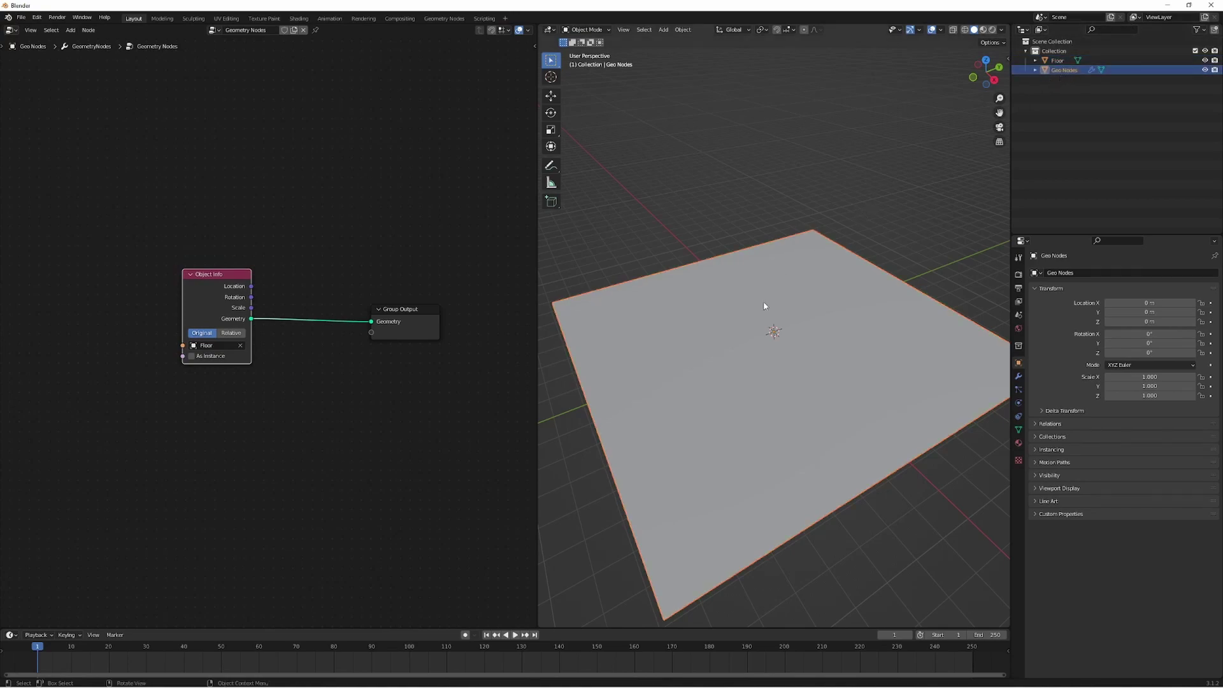
{"action": "left_click", "coordinate": [1204, 61]}
{"action": "left_click", "coordinate": [1065, 72]}
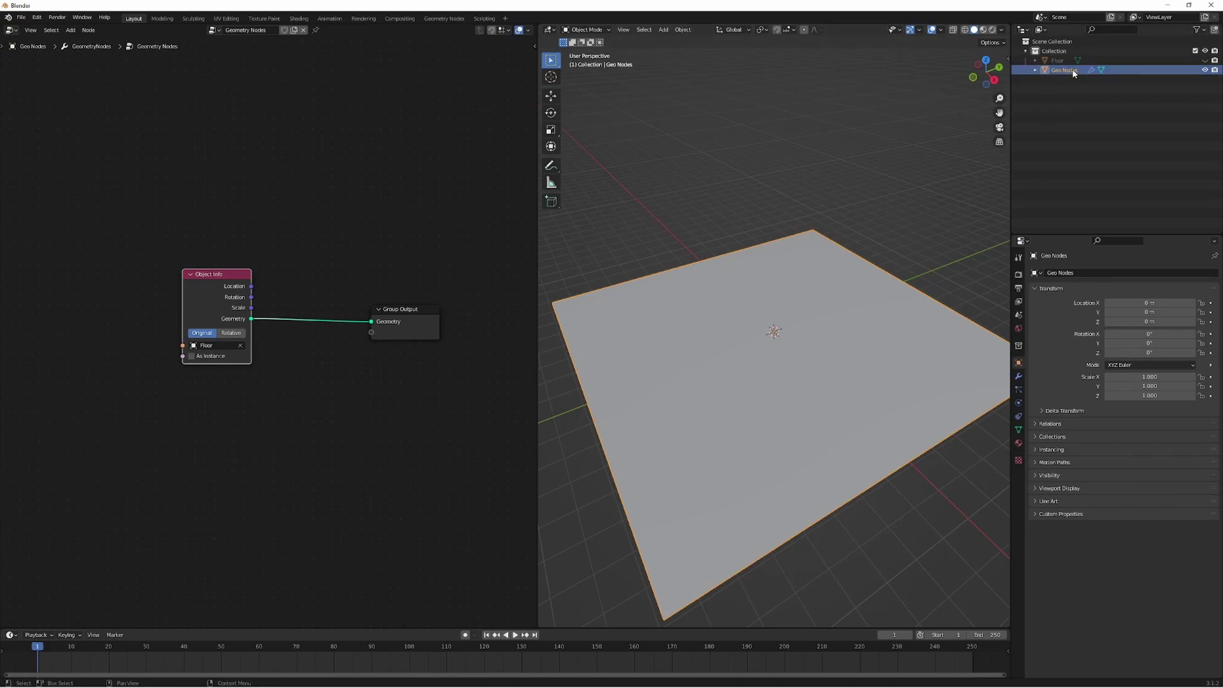
{"action": "left_click_drag", "start_coordinate": [977, 87], "coordinate": [968, 105]}
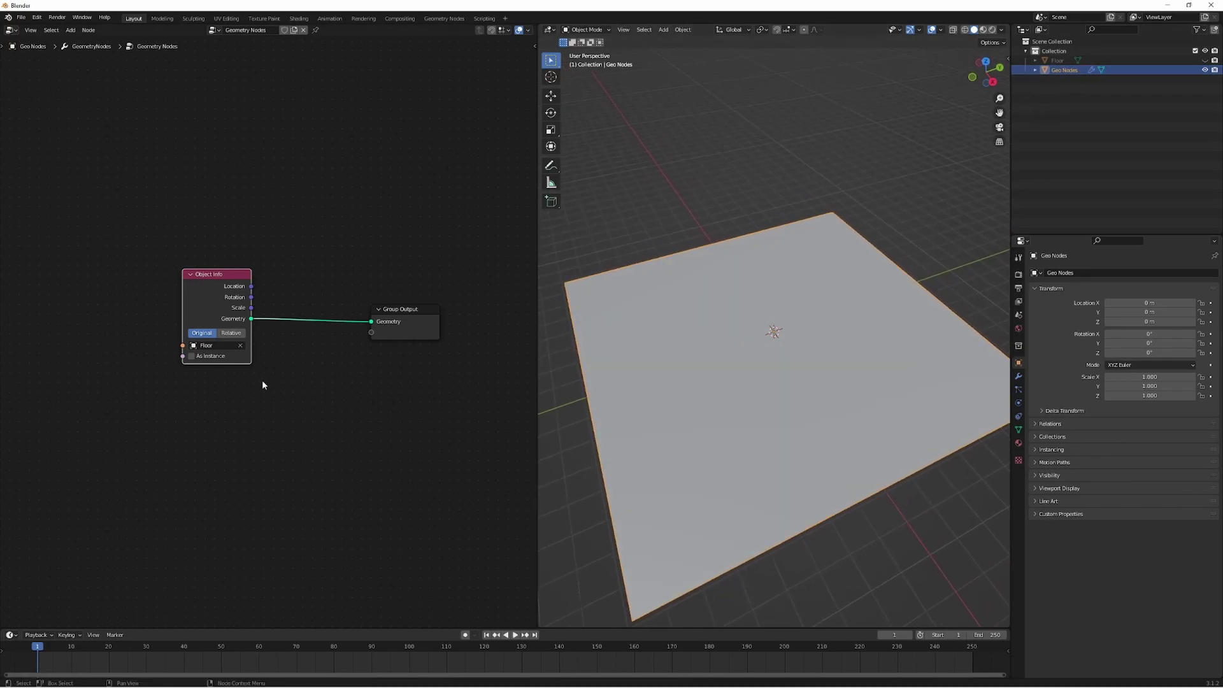
{"action": "left_click_drag", "start_coordinate": [220, 285], "coordinate": [221, 283]}
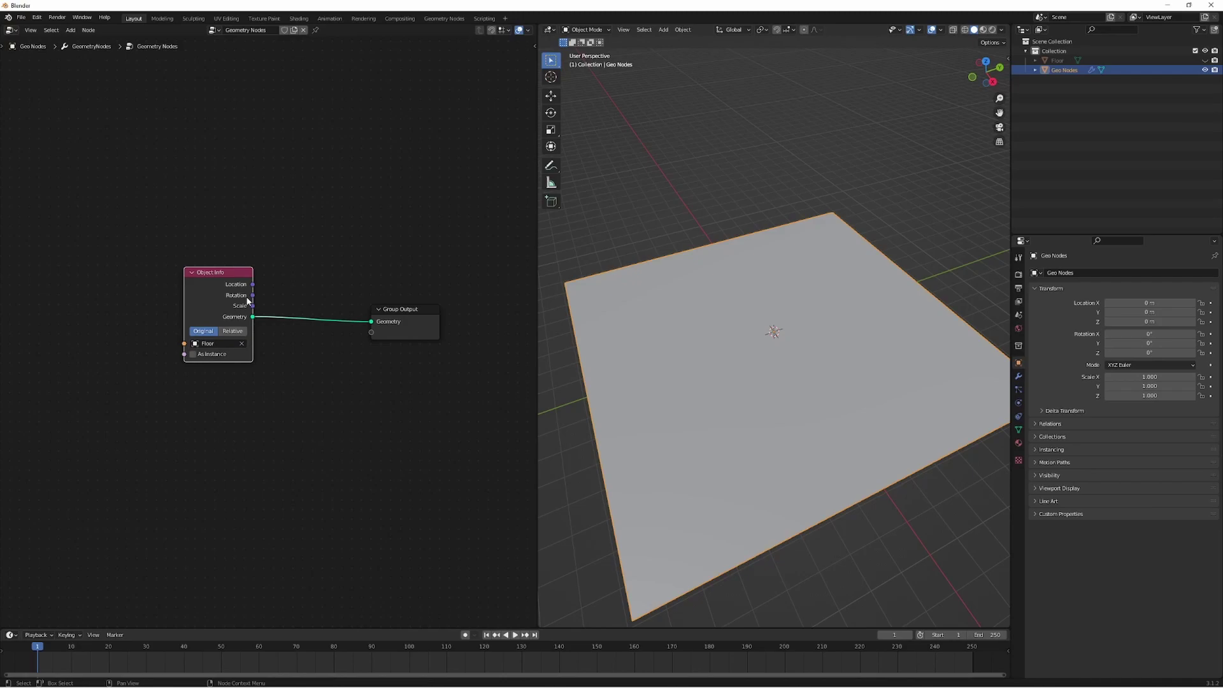
Step: Add a UV sphere at the floor's centre and shift it along Z to about -0.013 m
{"action": "key", "text": "shift+a"}
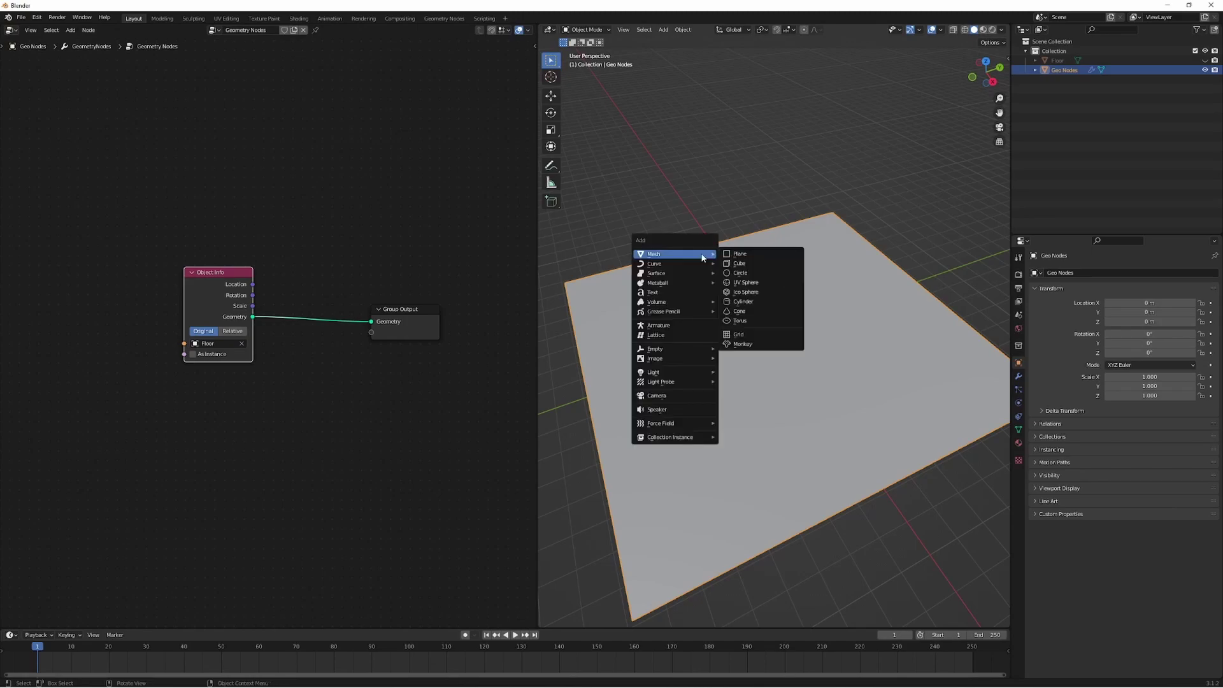
{"action": "left_click", "coordinate": [745, 282]}
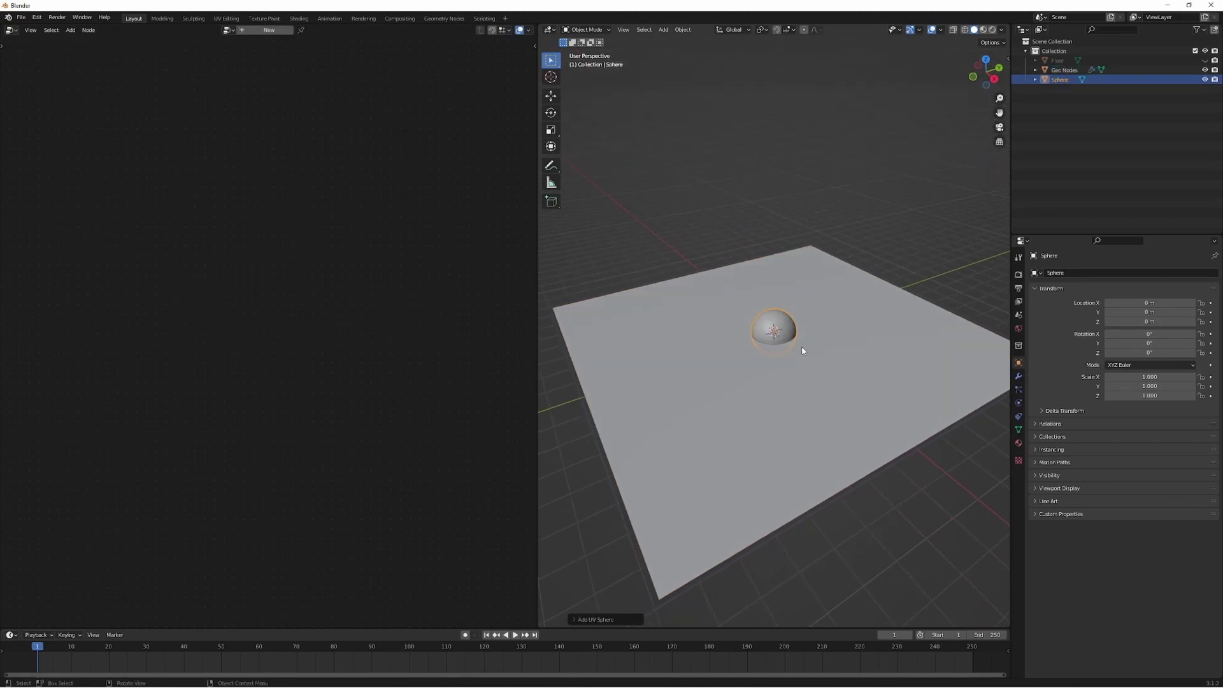
{"action": "key", "text": "g"}
{"action": "key", "text": "z"}
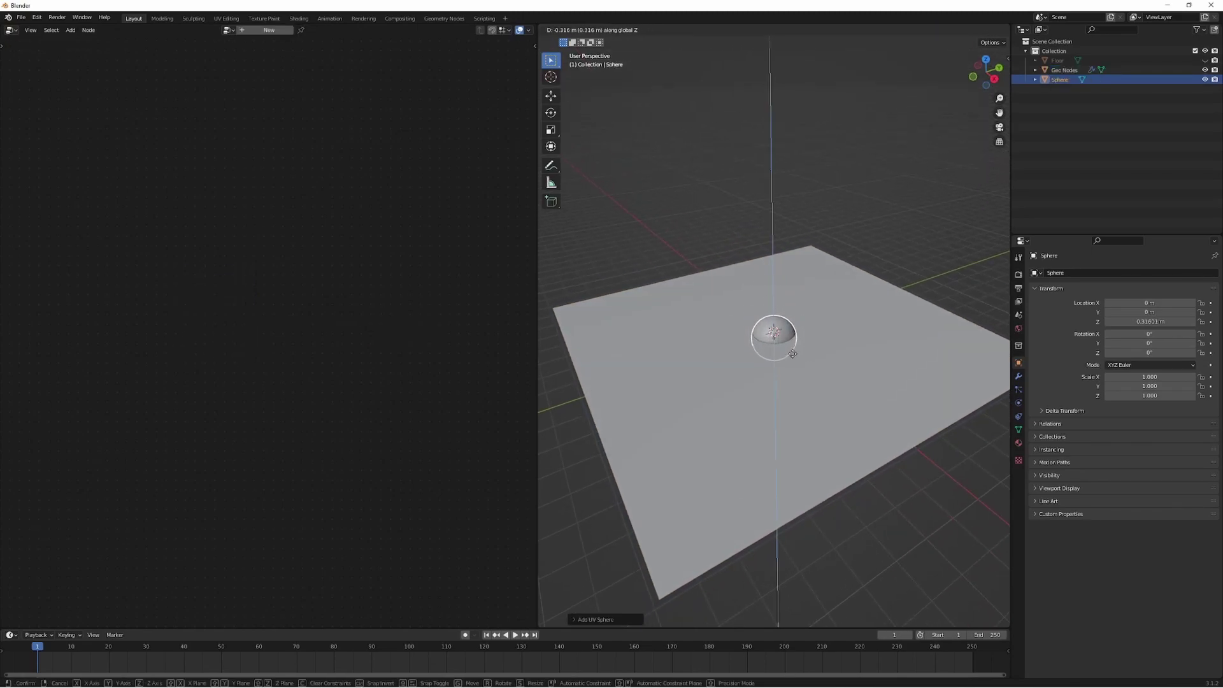
{"action": "left_click", "coordinate": [785, 347]}
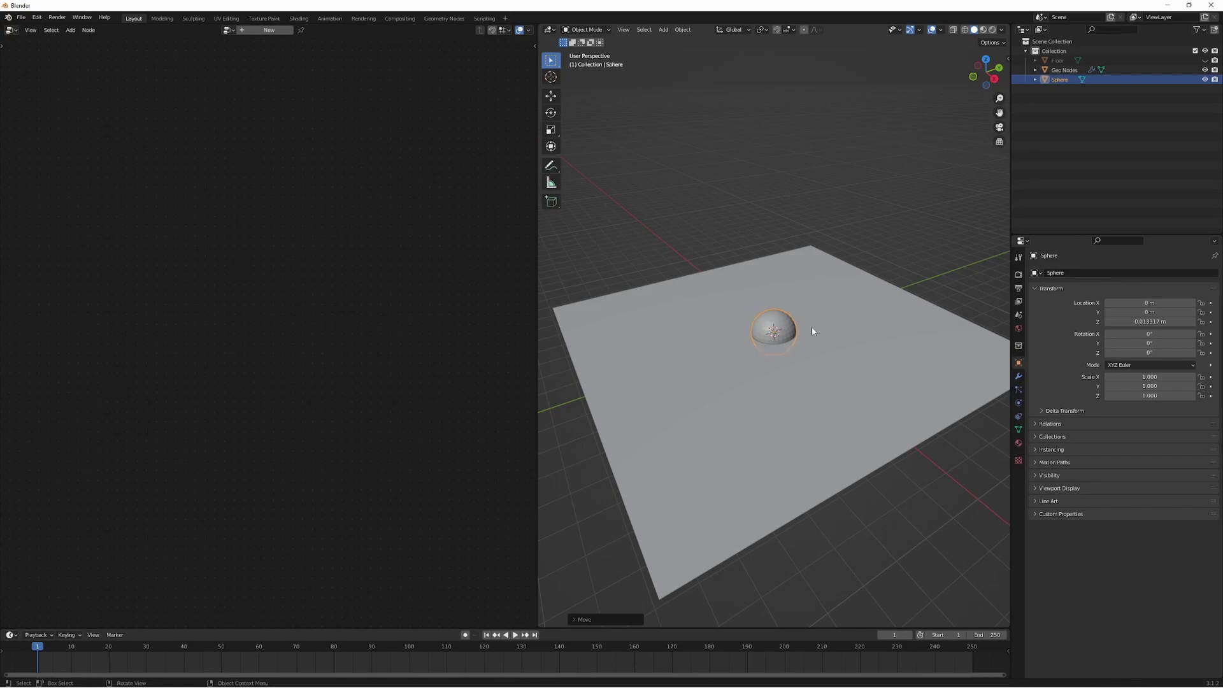
Step: Rename the sphere to Proximity Sphere and scale it up uniformly to about 2.87
{"action": "double_click", "coordinate": [1057, 79]}
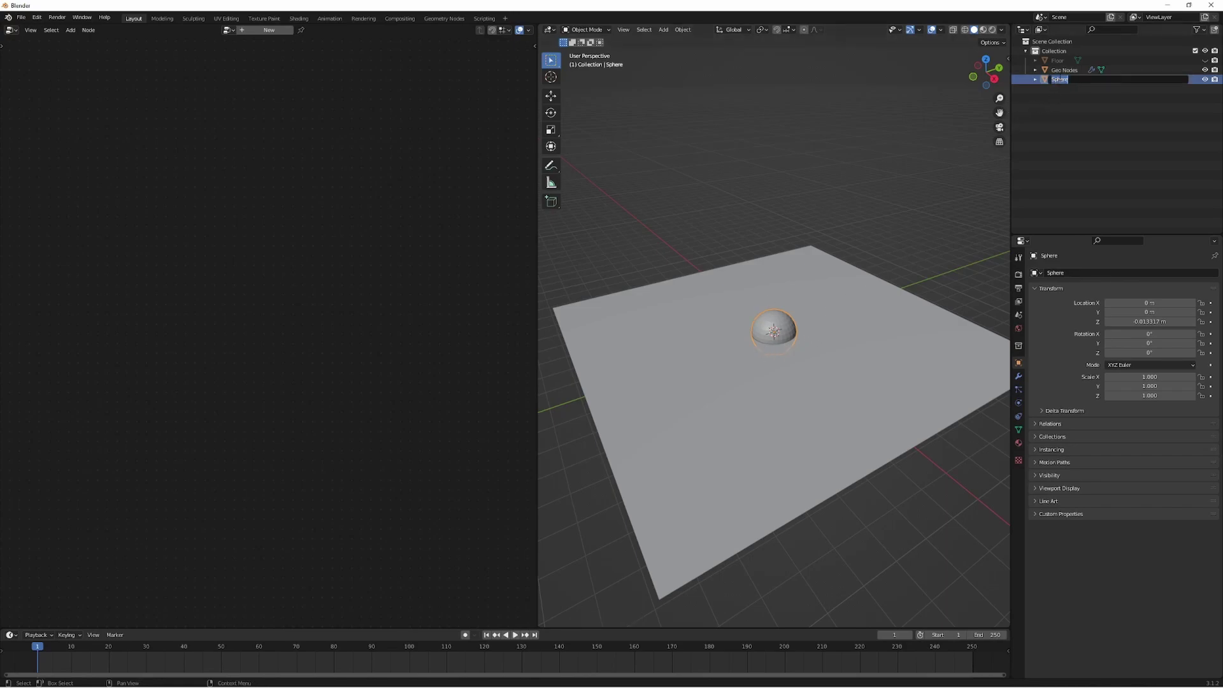
{"action": "type", "text": "Proximity Sphere"}
{"action": "key", "text": "Return"}
{"action": "key", "text": "s"}
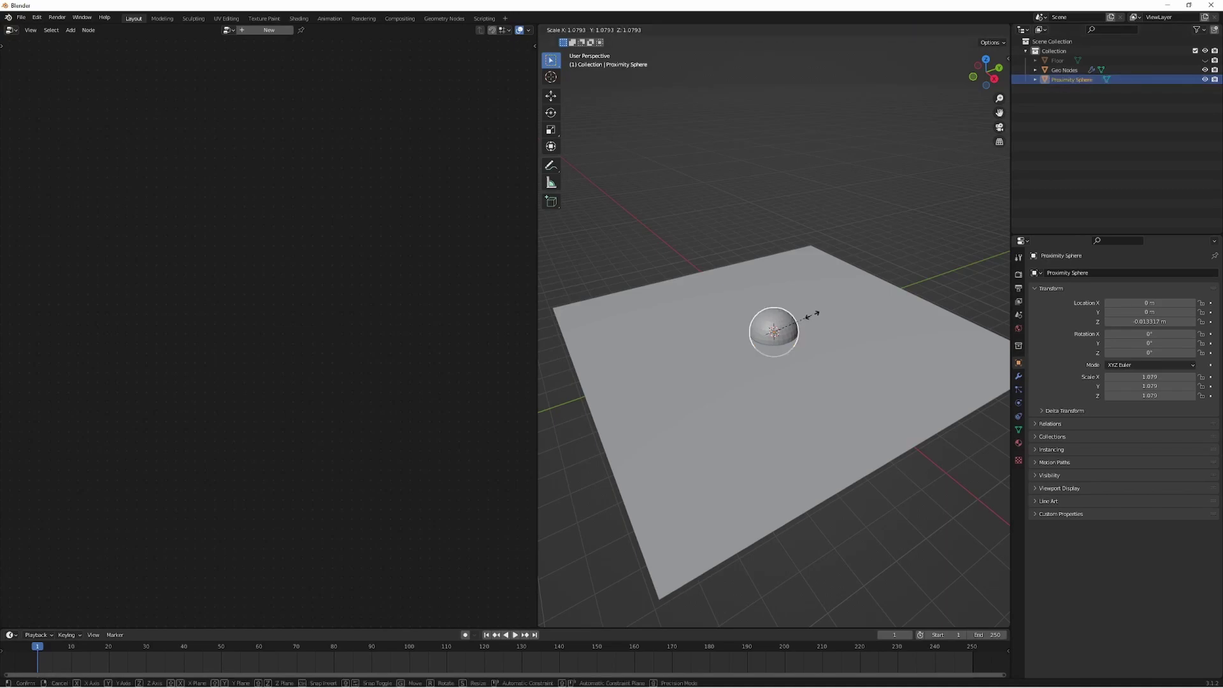
{"action": "left_click", "coordinate": [877, 292]}
{"action": "middle_click_drag", "start_coordinate": [877, 292], "coordinate": [769, 331]}
{"action": "scroll", "coordinate": [769, 331], "scroll_direction": "up", "scroll_amount": 2}
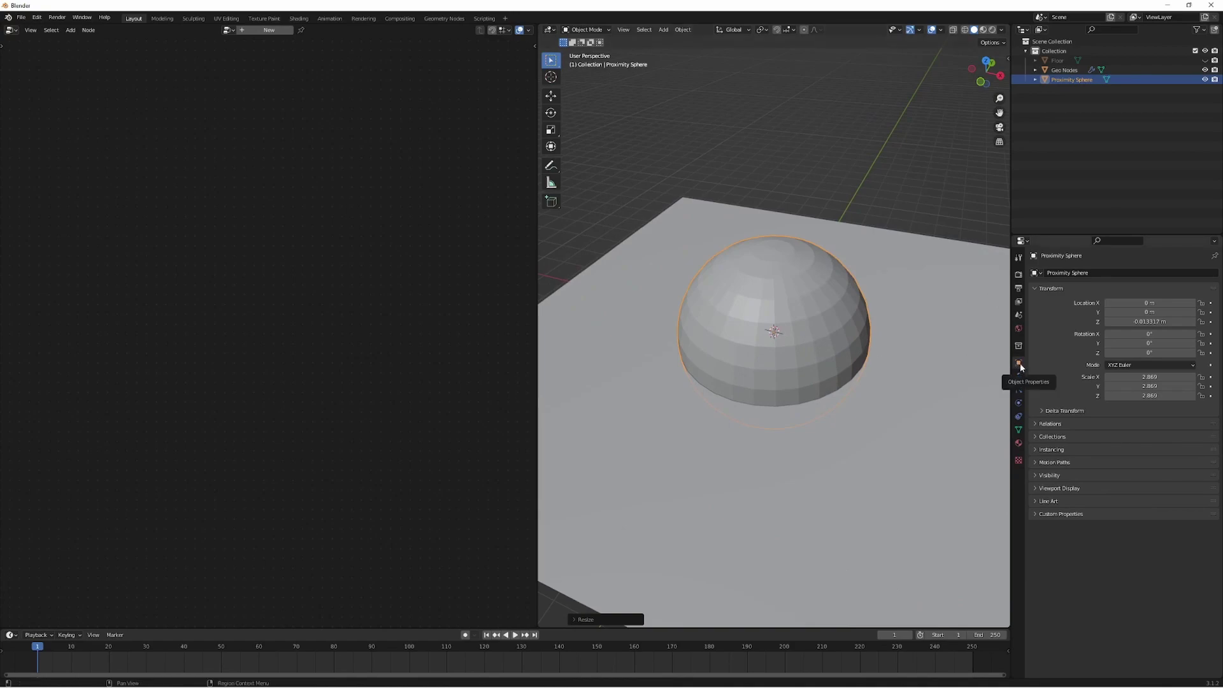
Step: Set the Proximity Sphere's viewport display to Wire and deselect it
{"action": "left_click", "coordinate": [1062, 488]}
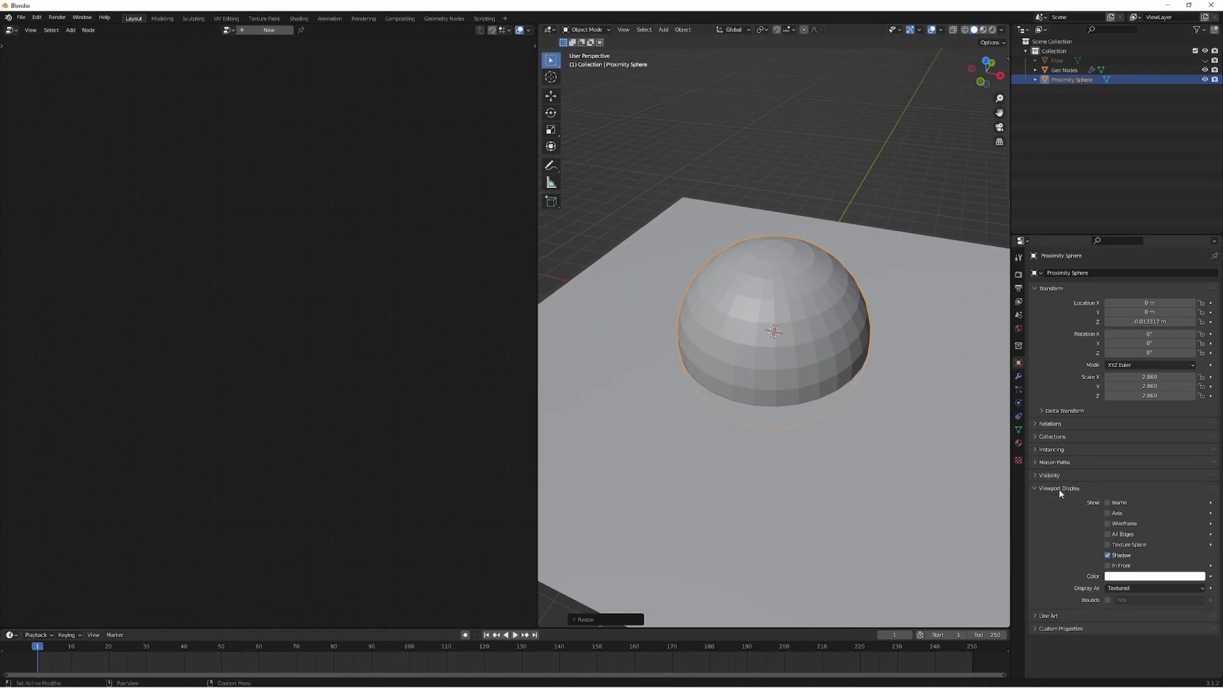
{"action": "left_click", "coordinate": [1127, 589]}
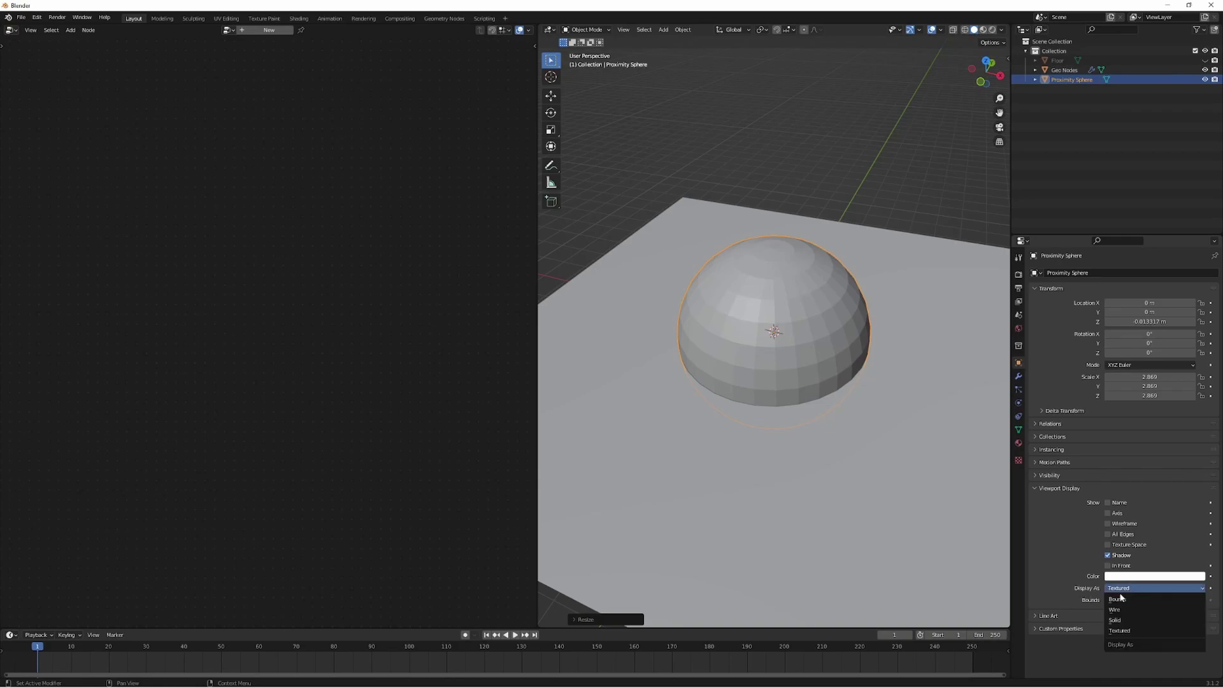
{"action": "left_click", "coordinate": [1117, 610]}
{"action": "left_click", "coordinate": [888, 232]}
{"action": "middle_click_drag", "start_coordinate": [888, 233], "coordinate": [819, 226]}
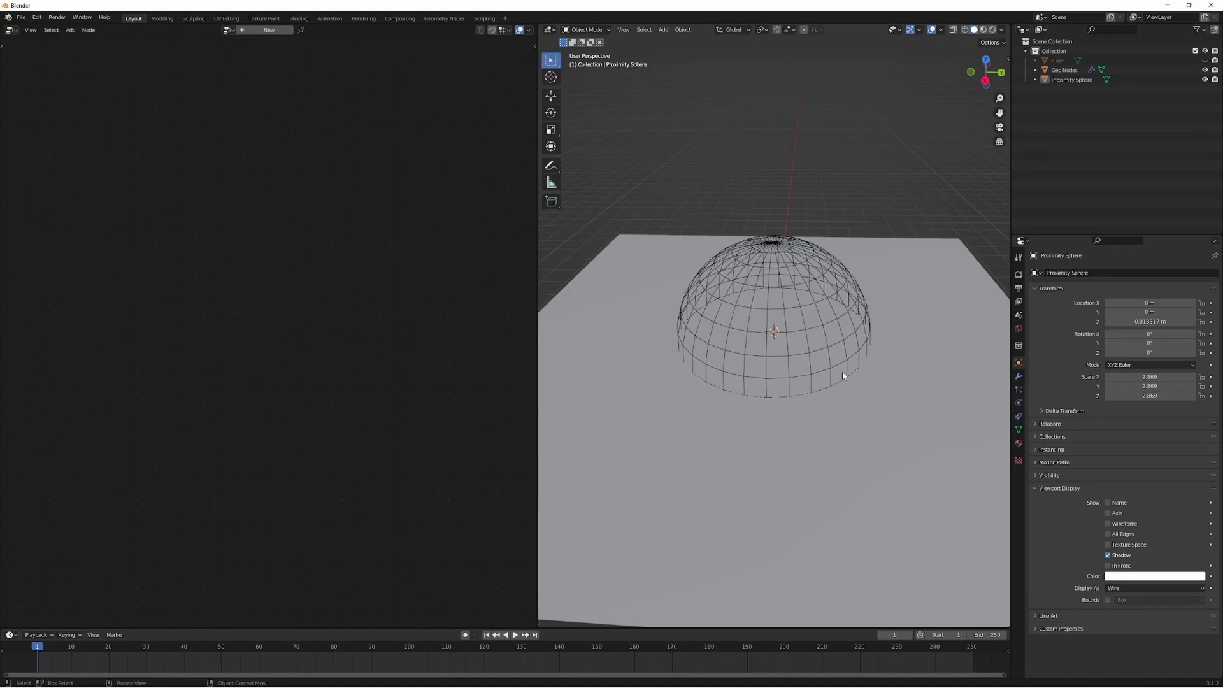
Step: Add an Object Info node for the Proximity Sphere to the Geo Nodes tree and place it below the Floor node
{"action": "left_click", "coordinate": [1062, 72]}
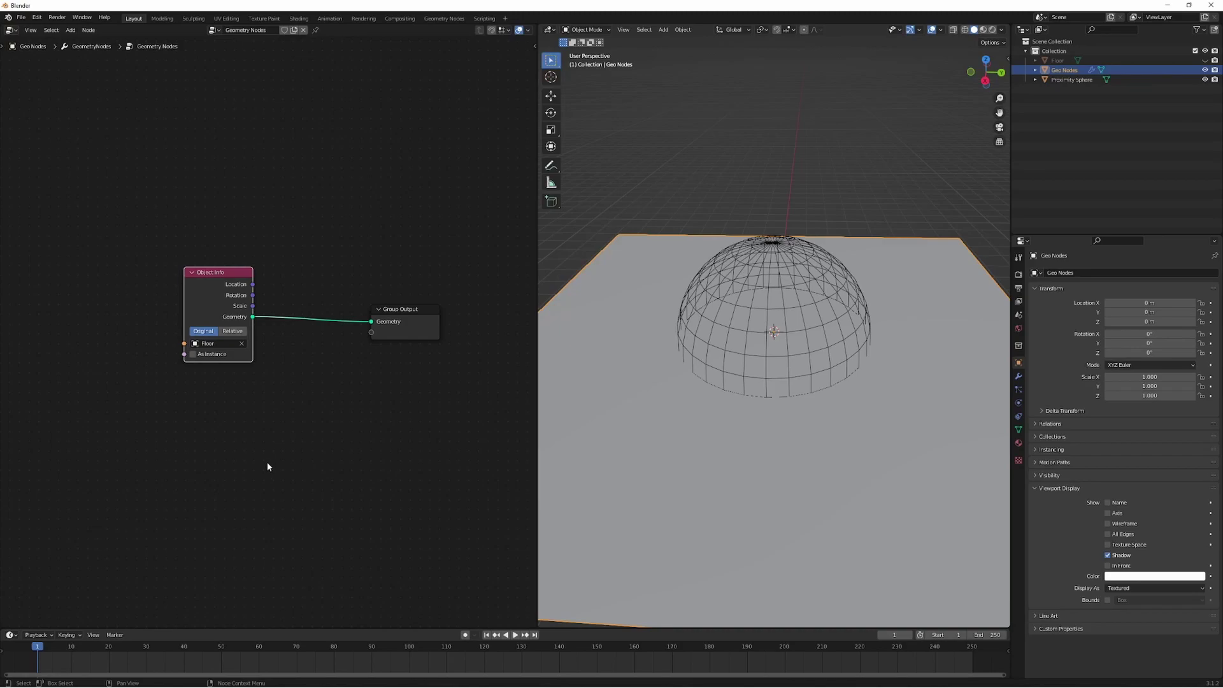
{"action": "middle_click_drag", "start_coordinate": [287, 430], "coordinate": [289, 422]}
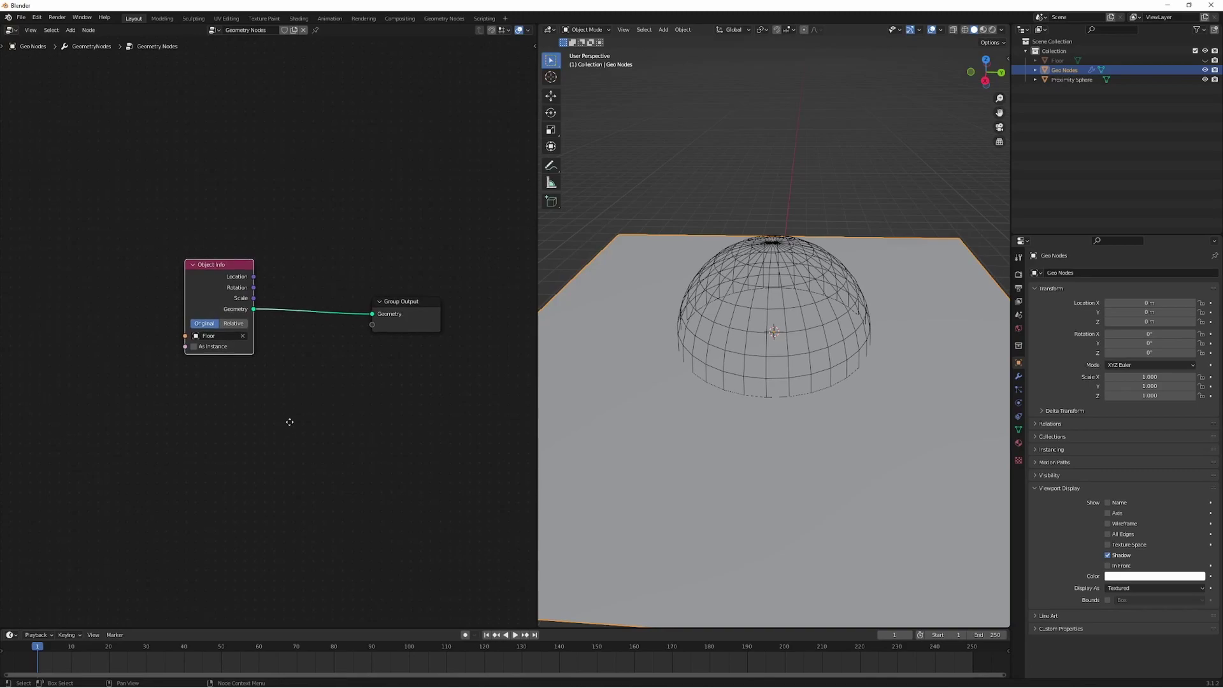
{"action": "left_click", "coordinate": [736, 275]}
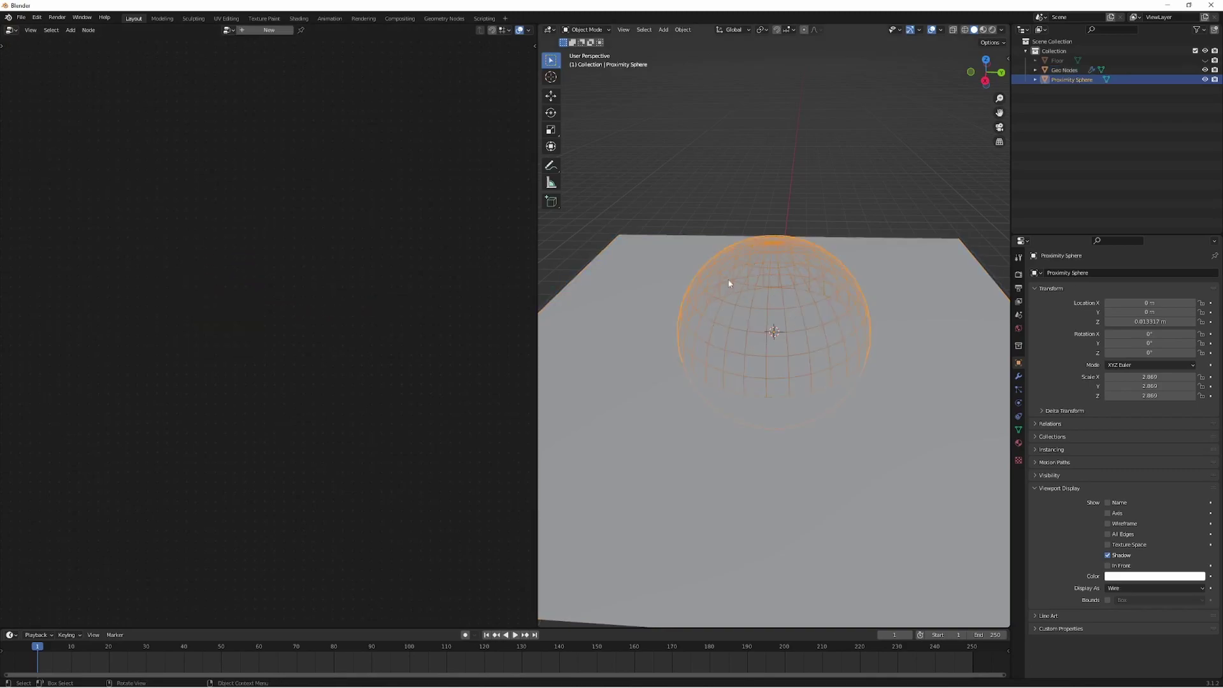
{"action": "left_click", "coordinate": [649, 297]}
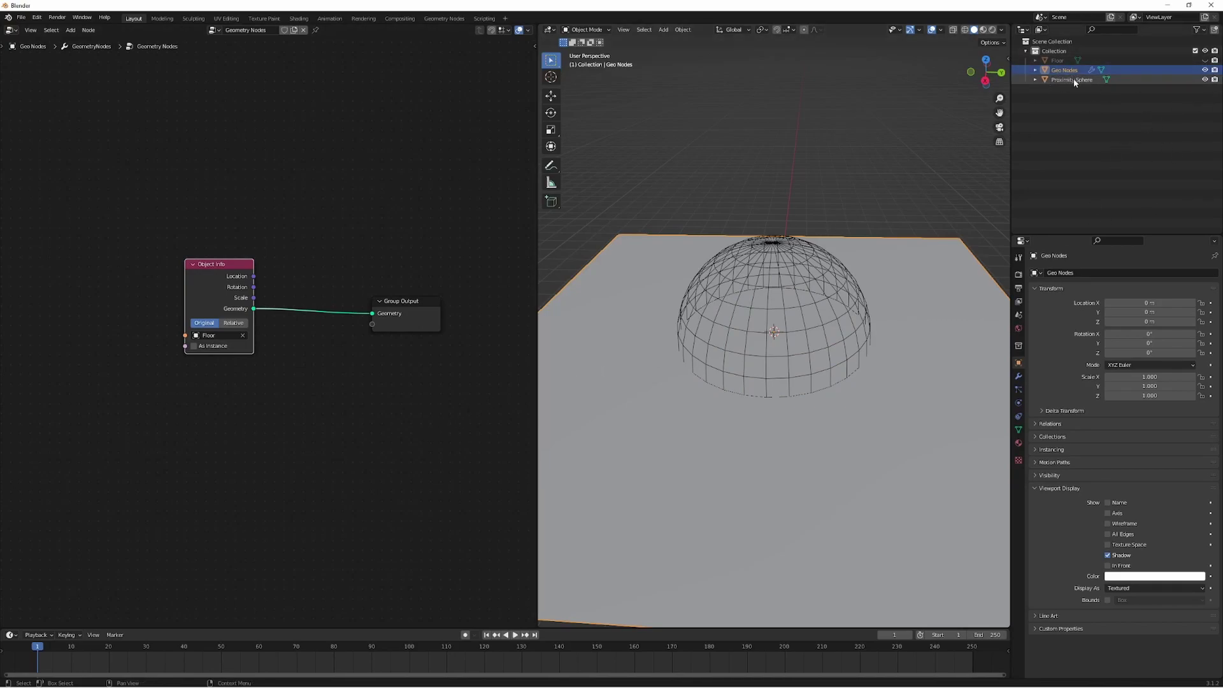
{"action": "left_click_drag", "start_coordinate": [1074, 82], "coordinate": [213, 444]}
{"action": "scroll", "coordinate": [259, 431], "scroll_direction": "up", "scroll_amount": 1}
{"action": "middle_click_drag", "start_coordinate": [292, 432], "coordinate": [277, 432]}
{"action": "left_click", "coordinate": [277, 433]}
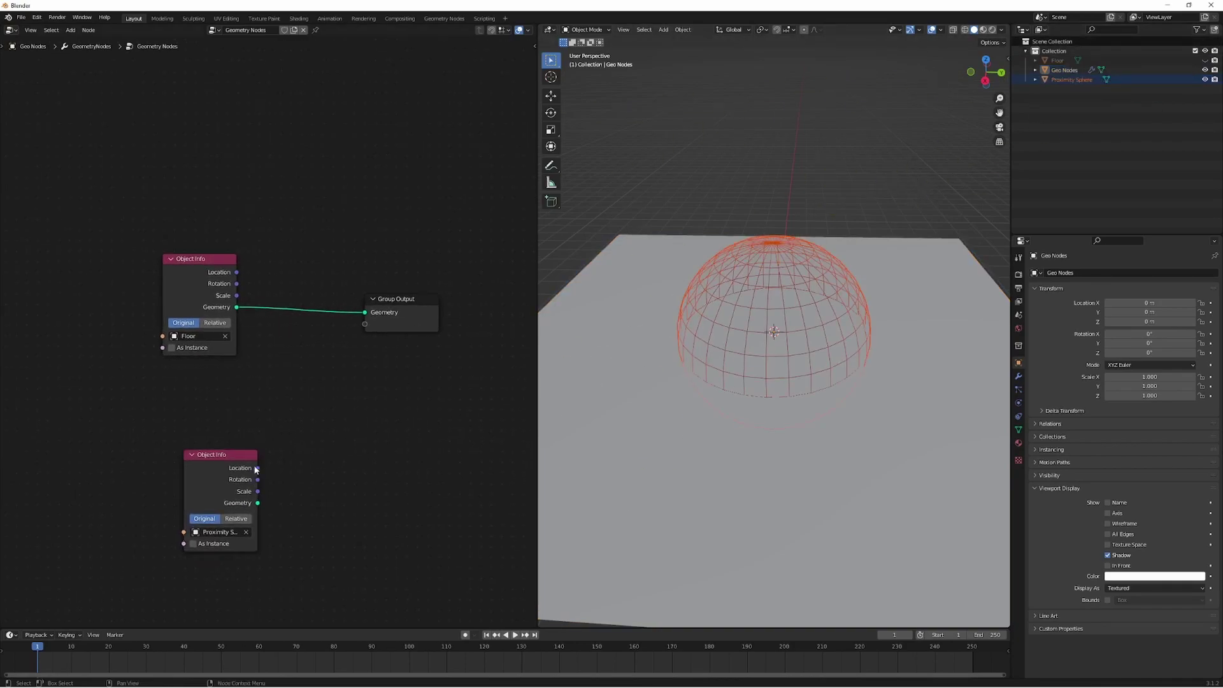
{"action": "left_click_drag", "start_coordinate": [230, 478], "coordinate": [205, 466]}
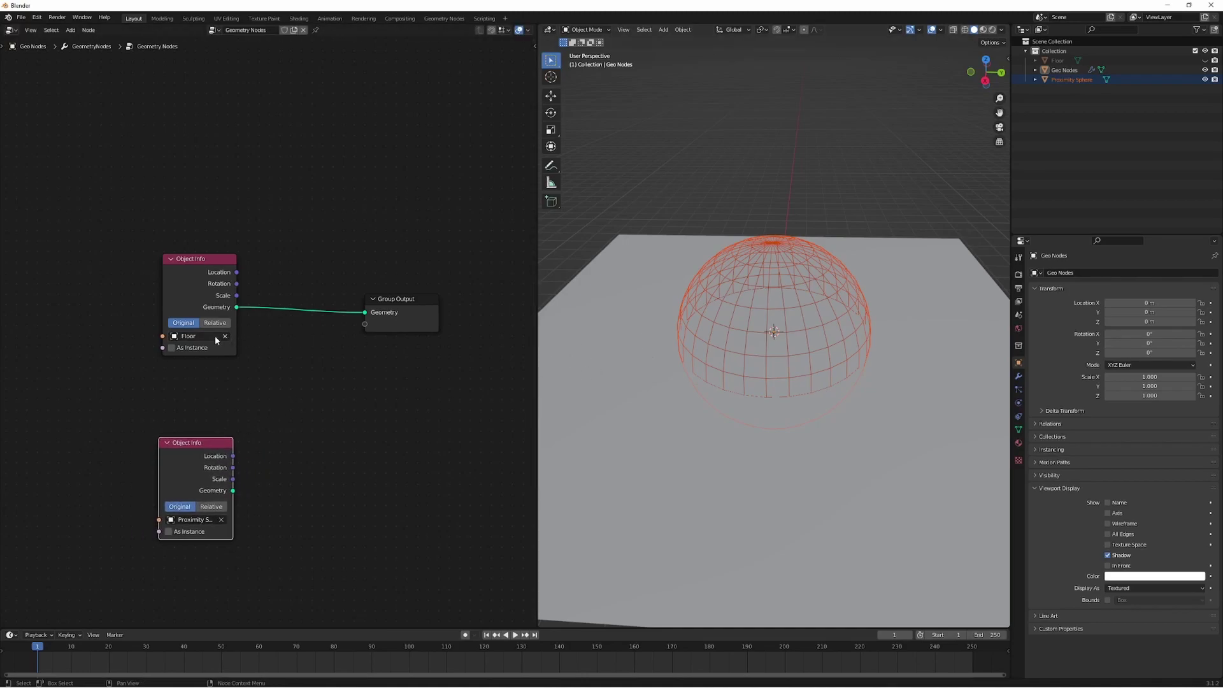
Step: Add a Position node and place it between the Floor and Proximity Sphere Object Info nodes
{"action": "key", "text": "shift+a"}
{"action": "left_click", "coordinate": [235, 293]}
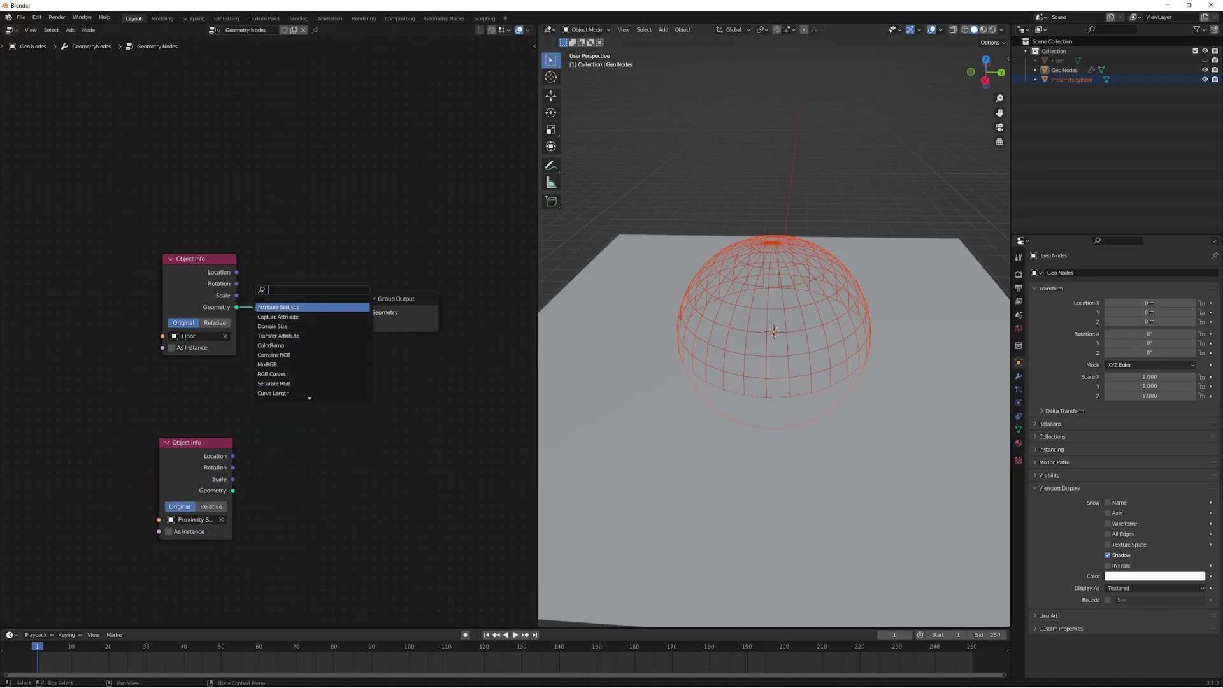
{"action": "type", "text": "posi"}
{"action": "key", "text": "Return"}
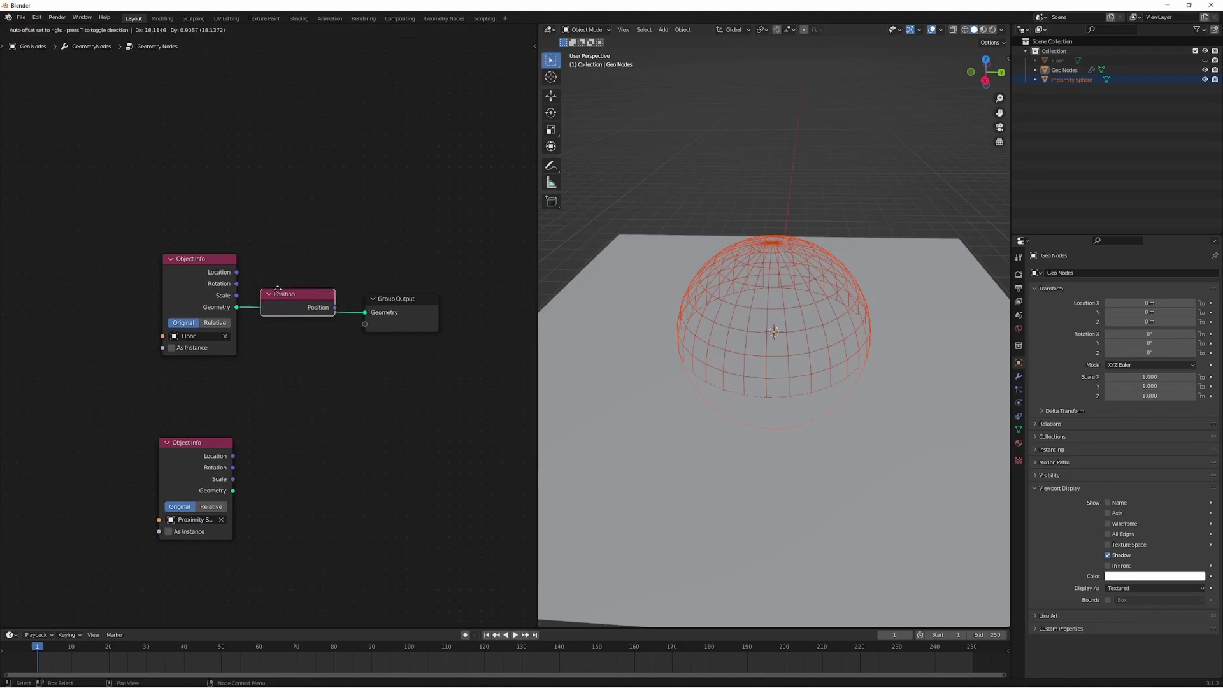
{"action": "left_click", "coordinate": [141, 386]}
{"action": "left_click", "coordinate": [257, 396]}
{"action": "left_click_drag", "start_coordinate": [205, 382], "coordinate": [217, 397]}
{"action": "left_click", "coordinate": [301, 399]}
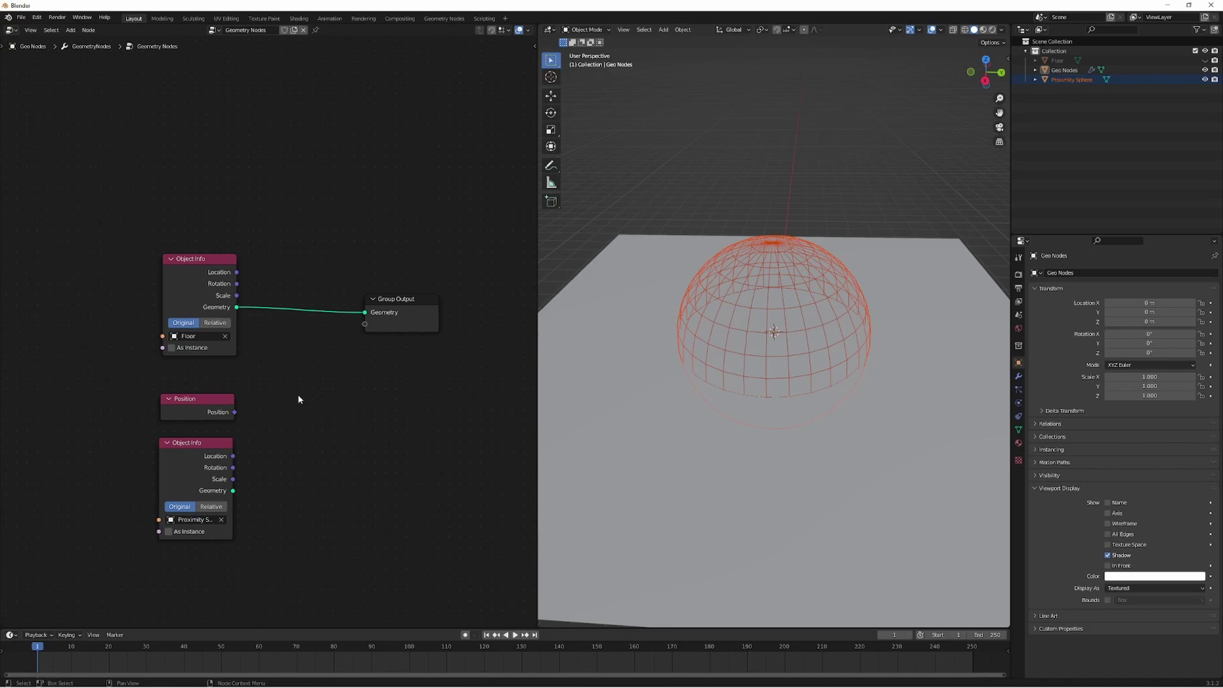
{"action": "left_click_drag", "start_coordinate": [202, 402], "coordinate": [203, 405]}
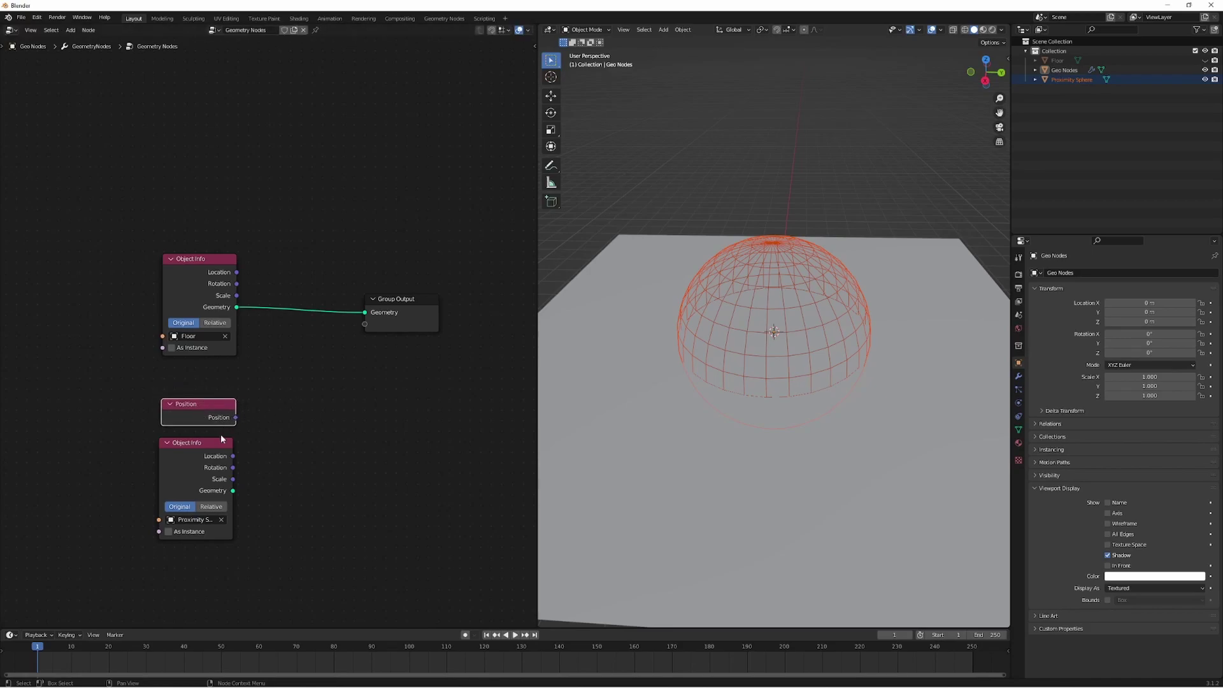
Step: Move the Position node directly above the Proximity Sphere Object Info node
{"action": "left_click", "coordinate": [232, 457]}
{"action": "left_click", "coordinate": [247, 448]}
{"action": "left_click_drag", "start_coordinate": [204, 404], "coordinate": [211, 407]}
{"action": "key", "text": "shift+a"}
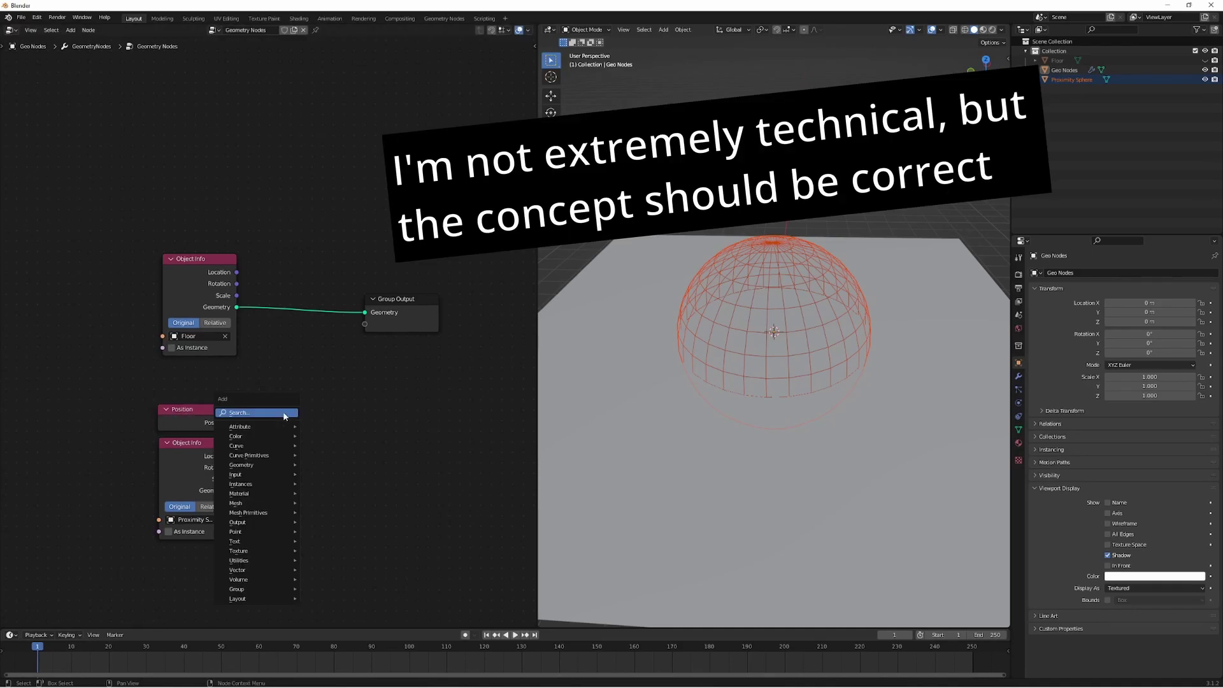
{"action": "key", "text": "Escape"}
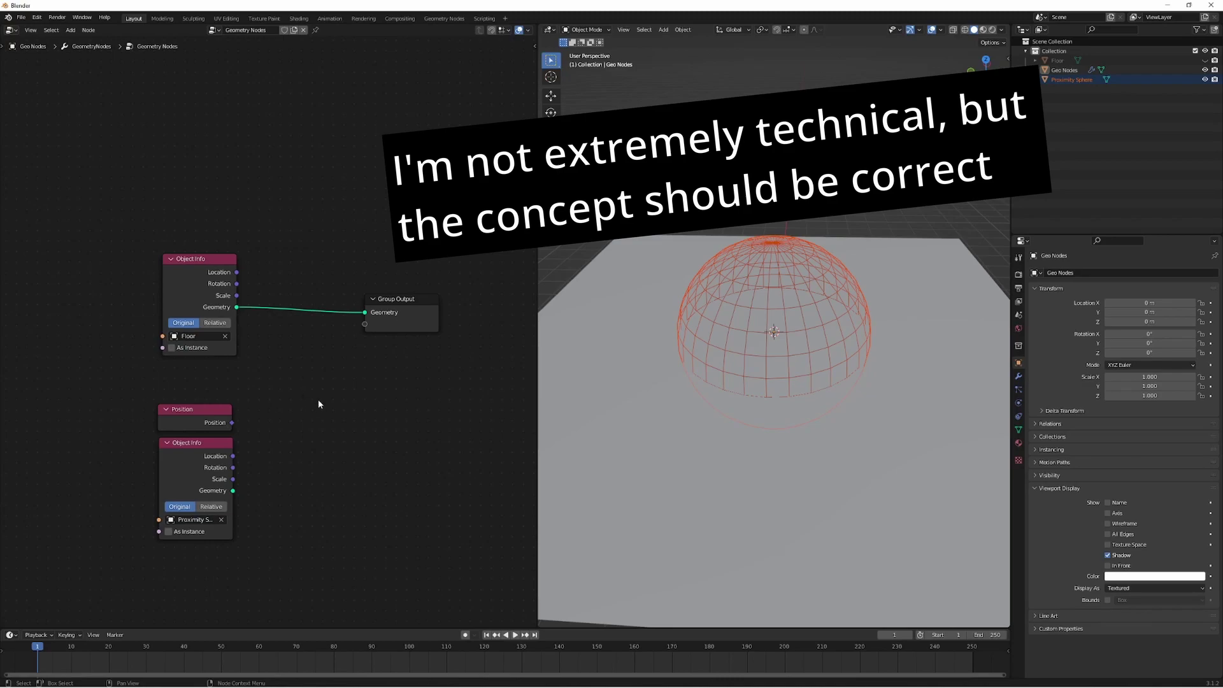
{"action": "left_click", "coordinate": [211, 415]}
{"action": "left_click_drag", "start_coordinate": [213, 411], "coordinate": [208, 414]}
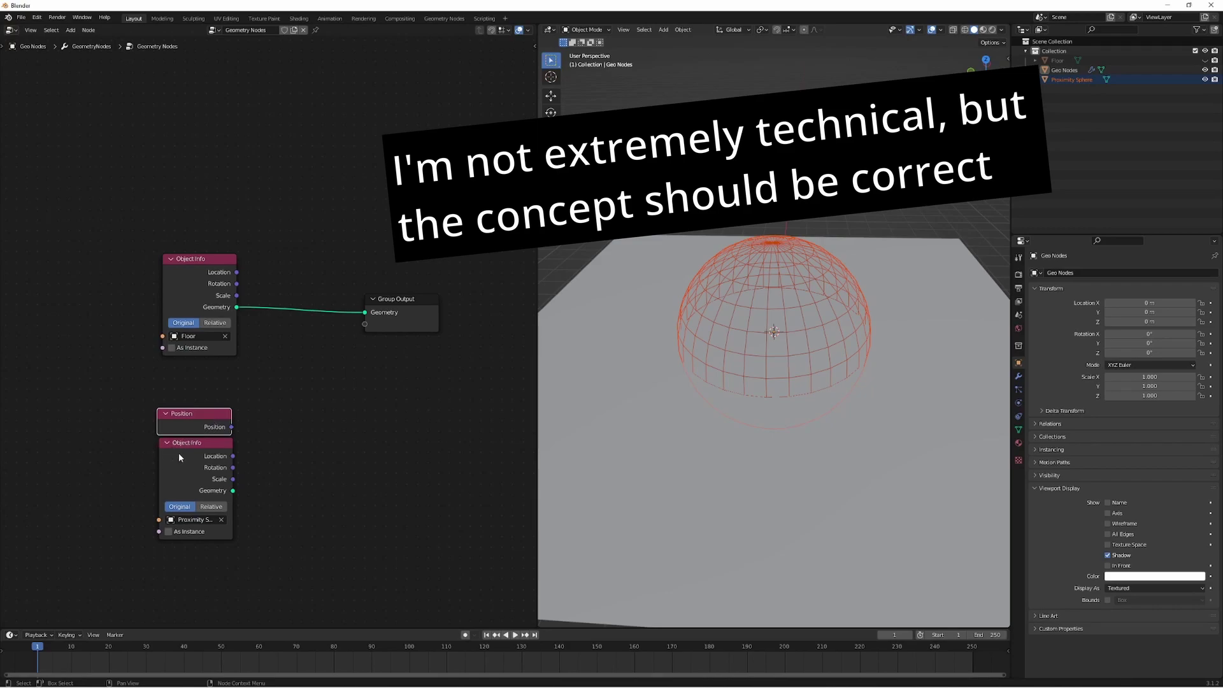
{"action": "left_click", "coordinate": [258, 460]}
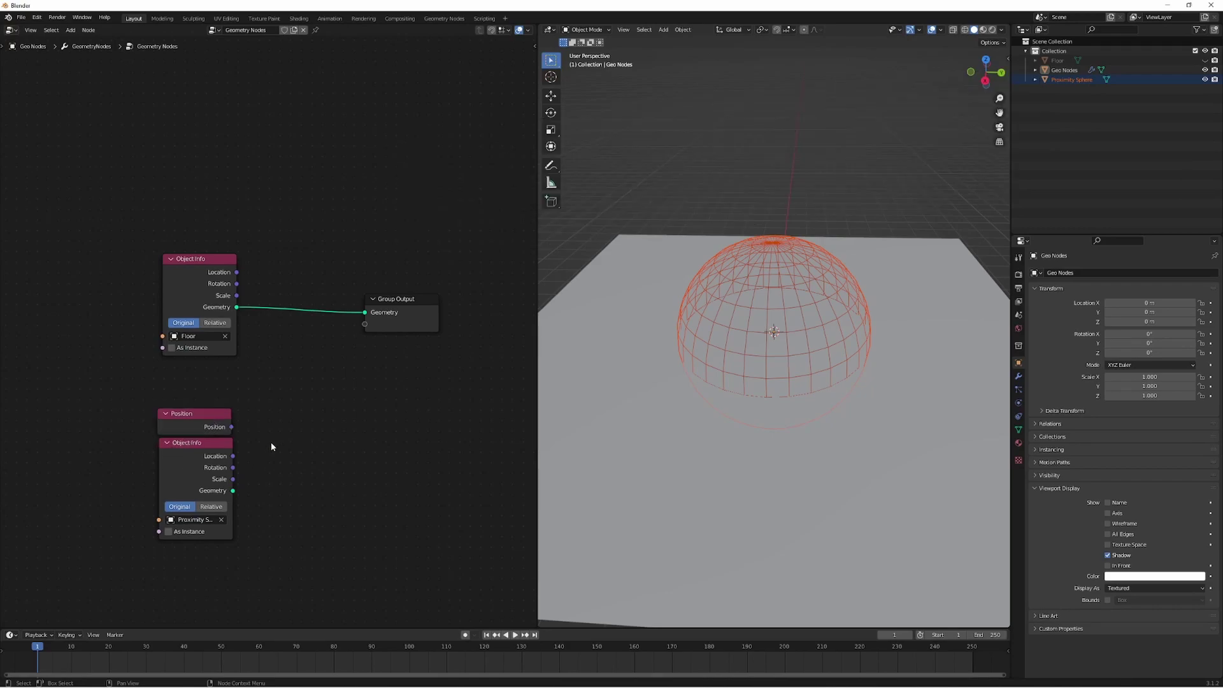
{"action": "key", "text": "shift+a"}
{"action": "type", "text": "vec"}
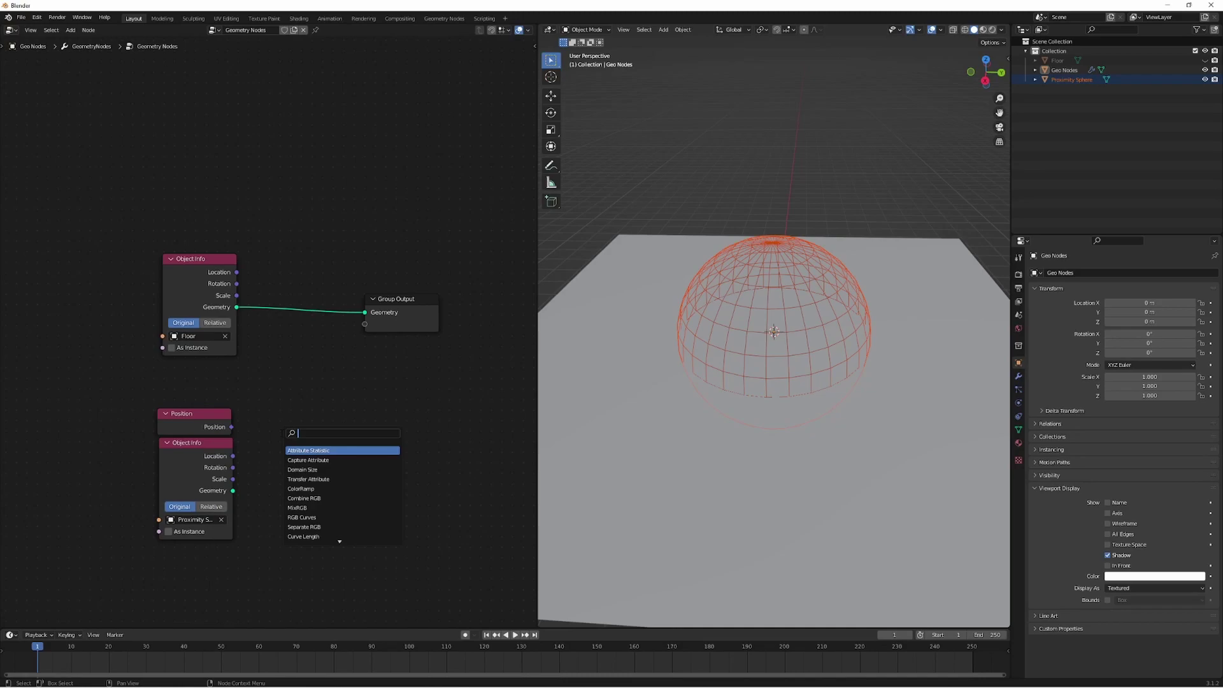
{"action": "type", "text": "t"}
{"action": "key", "text": "Return"}
{"action": "right_click", "coordinate": [282, 435]}
Step: Add a Vector Math node and connect the Position output and the Proximity Sphere's Location to its two vector inputs
{"action": "key", "text": "shift+a"}
{"action": "left_click", "coordinate": [282, 434]}
{"action": "type", "text": "vect"}
{"action": "key", "text": "Down"}
{"action": "key", "text": "Return"}
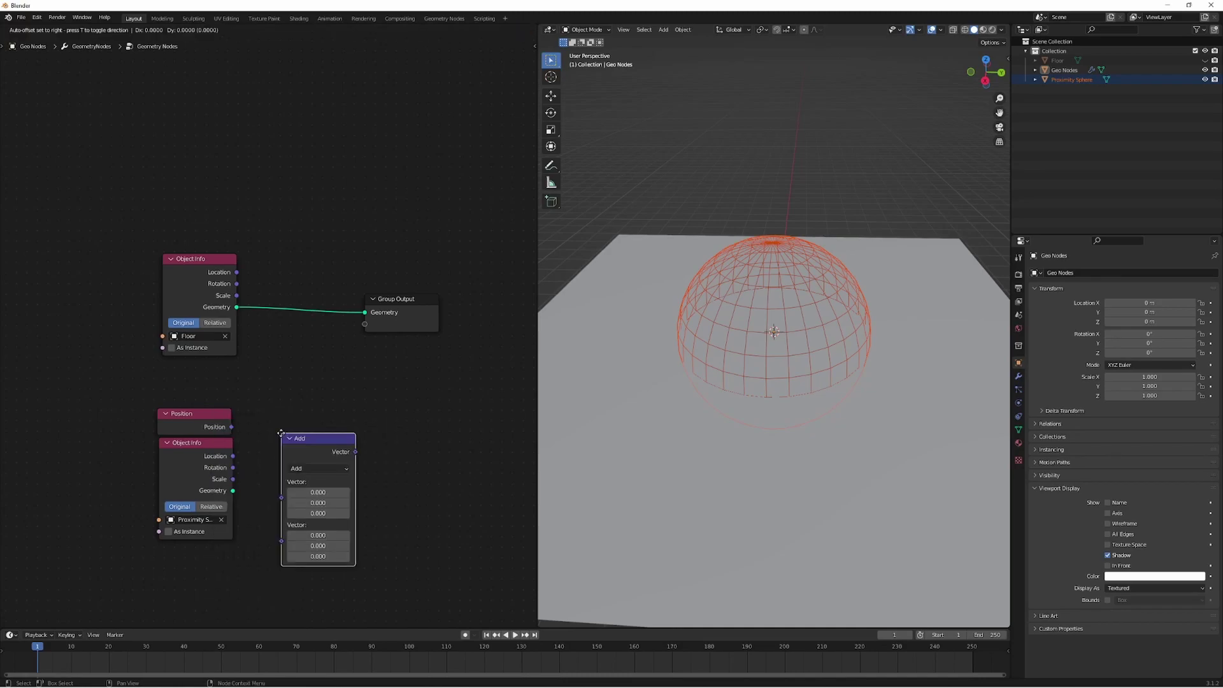
{"action": "left_click", "coordinate": [249, 384]}
{"action": "left_click_drag", "start_coordinate": [231, 426], "coordinate": [256, 451]}
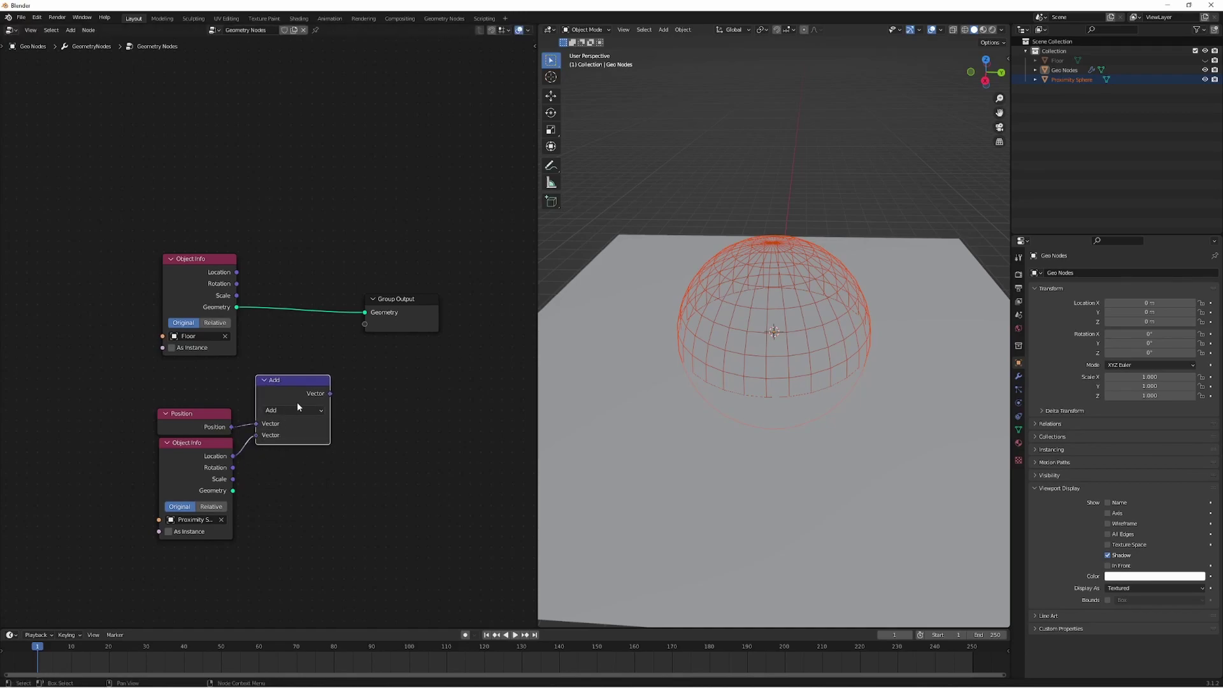
Step: Set the Vector Math operation to Distance and align the node beside the Position node
{"action": "left_click", "coordinate": [286, 410]}
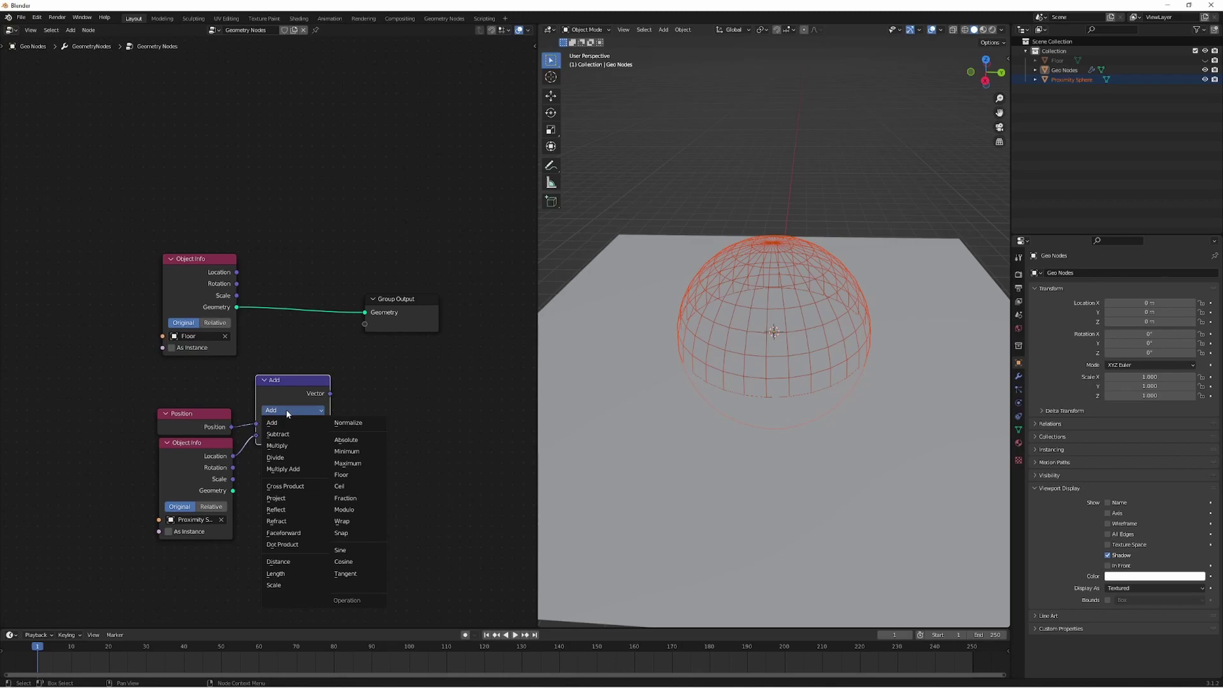
{"action": "key", "text": "d"}
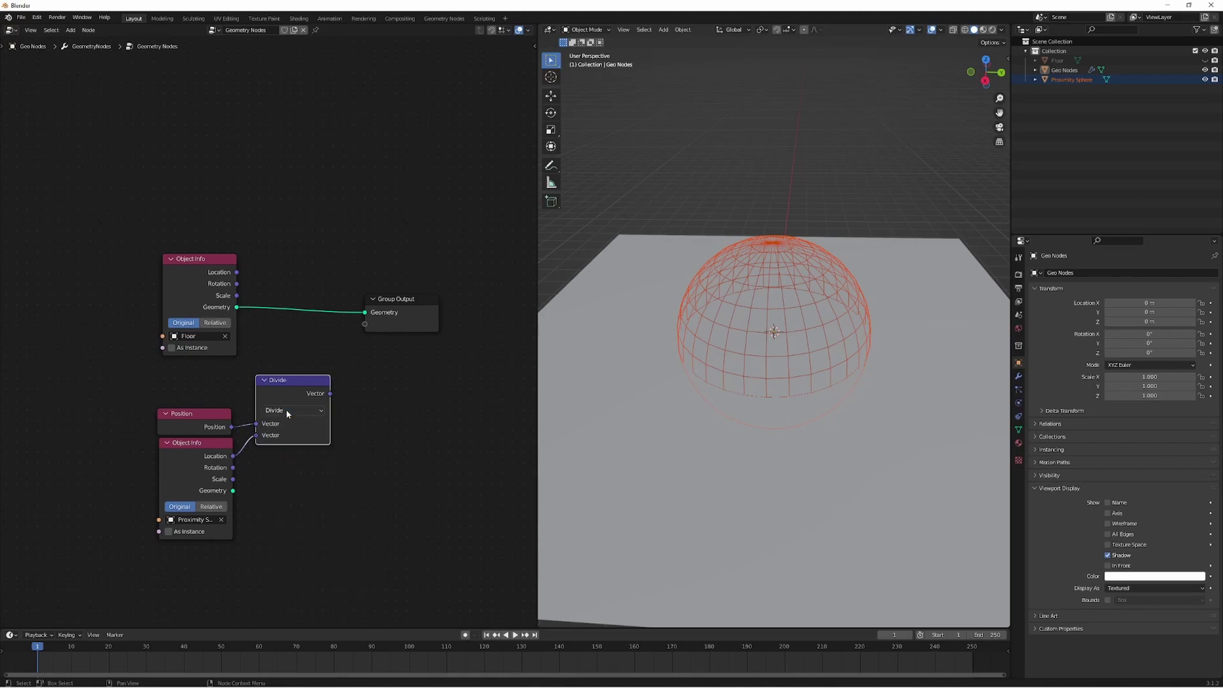
{"action": "left_click", "coordinate": [286, 413]}
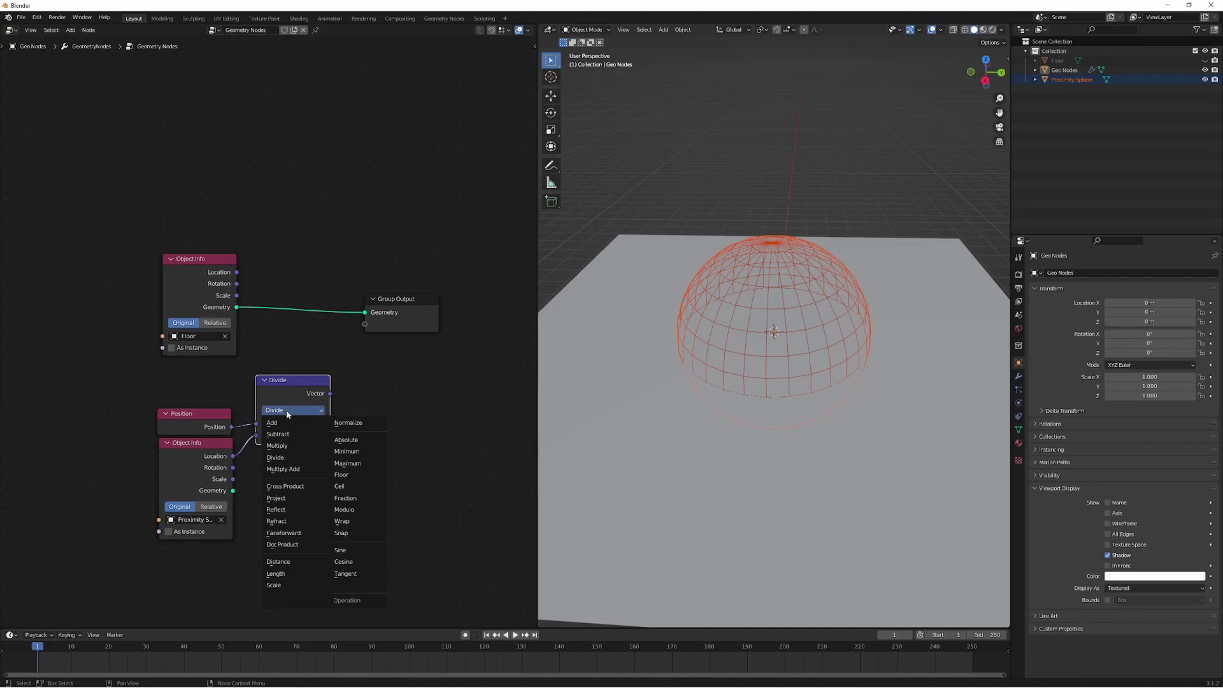
{"action": "left_click", "coordinate": [283, 561]}
{"action": "left_click_drag", "start_coordinate": [290, 382], "coordinate": [294, 411]}
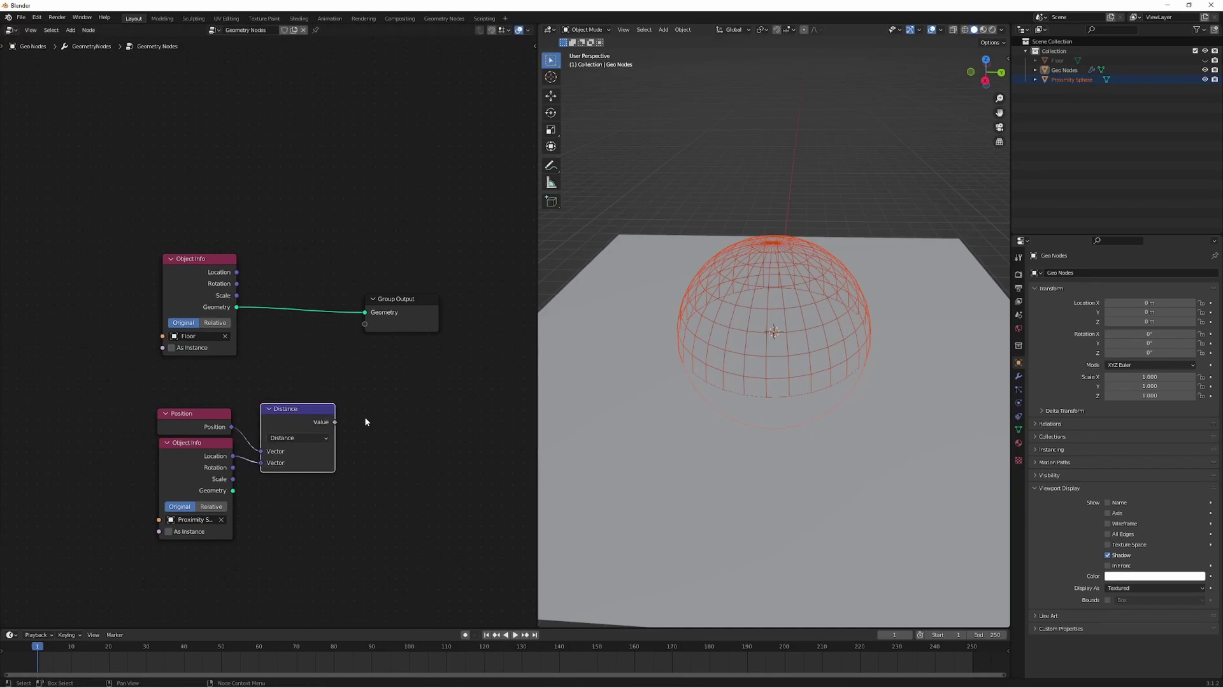
Step: Add a Delete Geometry node to the right of the Distance node
{"action": "left_click", "coordinate": [404, 445]}
{"action": "key", "text": "shift+a"}
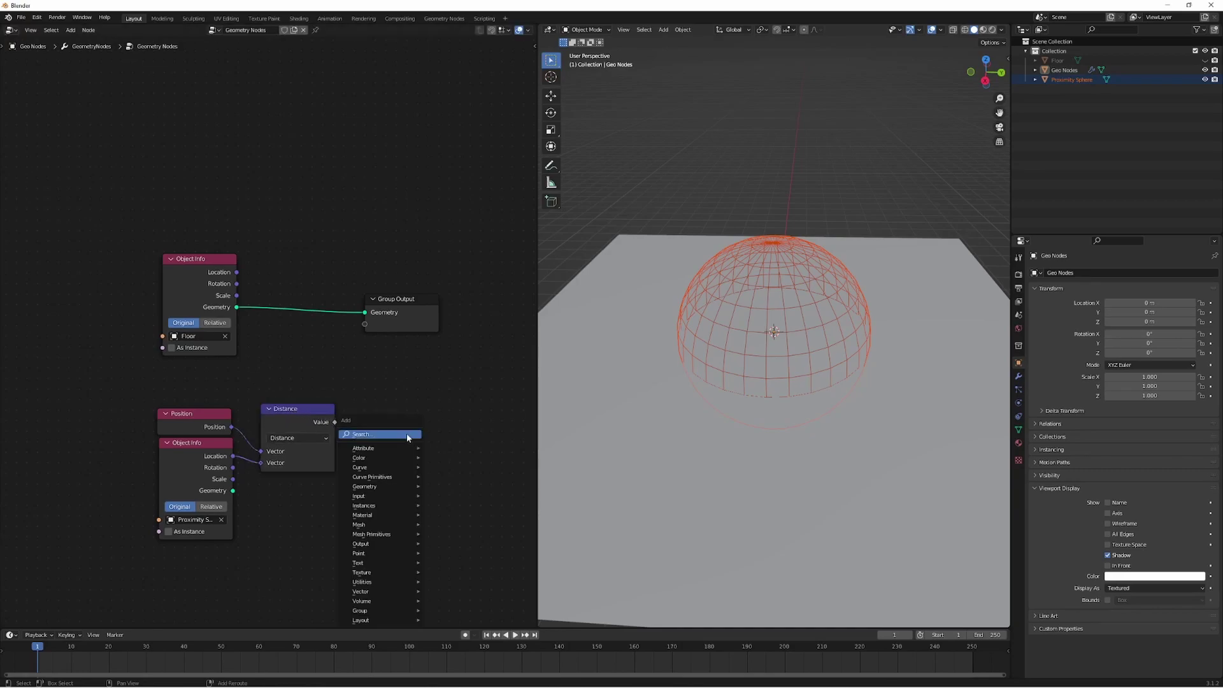
{"action": "type", "text": "delete"}
{"action": "key", "text": "Return"}
{"action": "left_click", "coordinate": [403, 398]}
Step: Connect the Distance value to Delete Geometry's Selection and route the Floor geometry through that node into the Group Output
{"action": "middle_click_drag", "start_coordinate": [378, 425], "coordinate": [322, 440]}
{"action": "left_click_drag", "start_coordinate": [279, 438], "coordinate": [344, 487]}
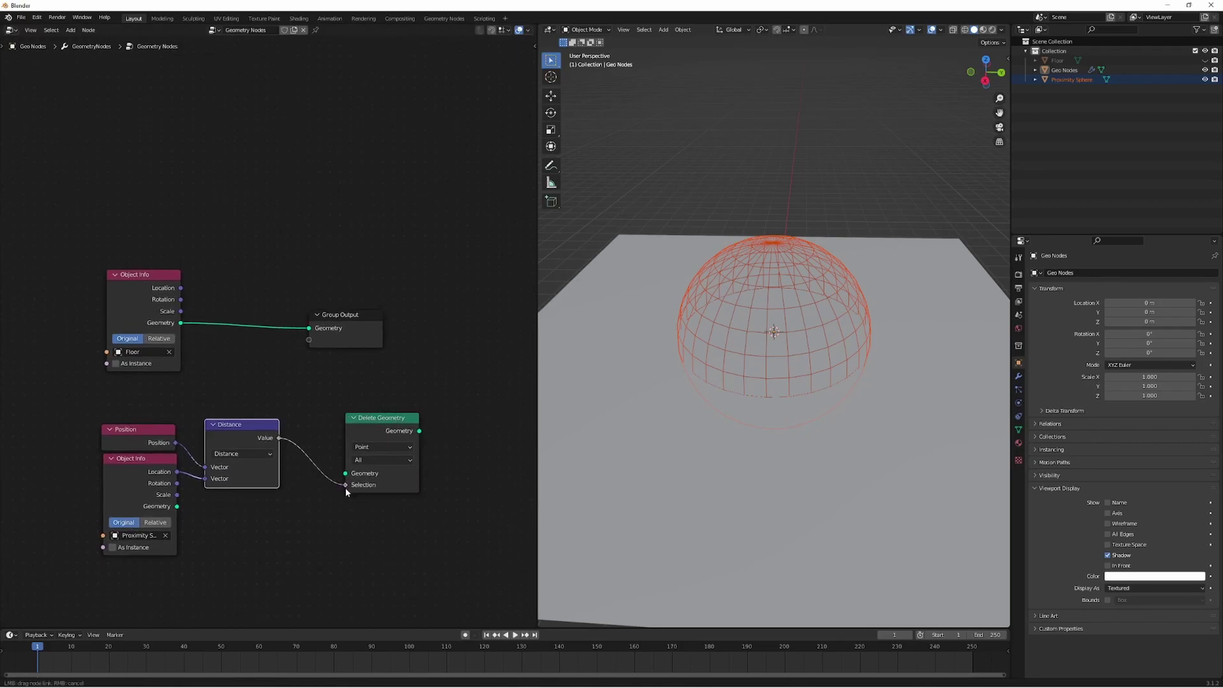
{"action": "left_click_drag", "start_coordinate": [345, 487], "coordinate": [345, 487]}
{"action": "left_click_drag", "start_coordinate": [181, 323], "coordinate": [345, 473]}
{"action": "left_click_drag", "start_coordinate": [328, 344], "coordinate": [473, 359]}
{"action": "left_click_drag", "start_coordinate": [419, 430], "coordinate": [454, 344]}
{"action": "left_click_drag", "start_coordinate": [393, 427], "coordinate": [397, 386]}
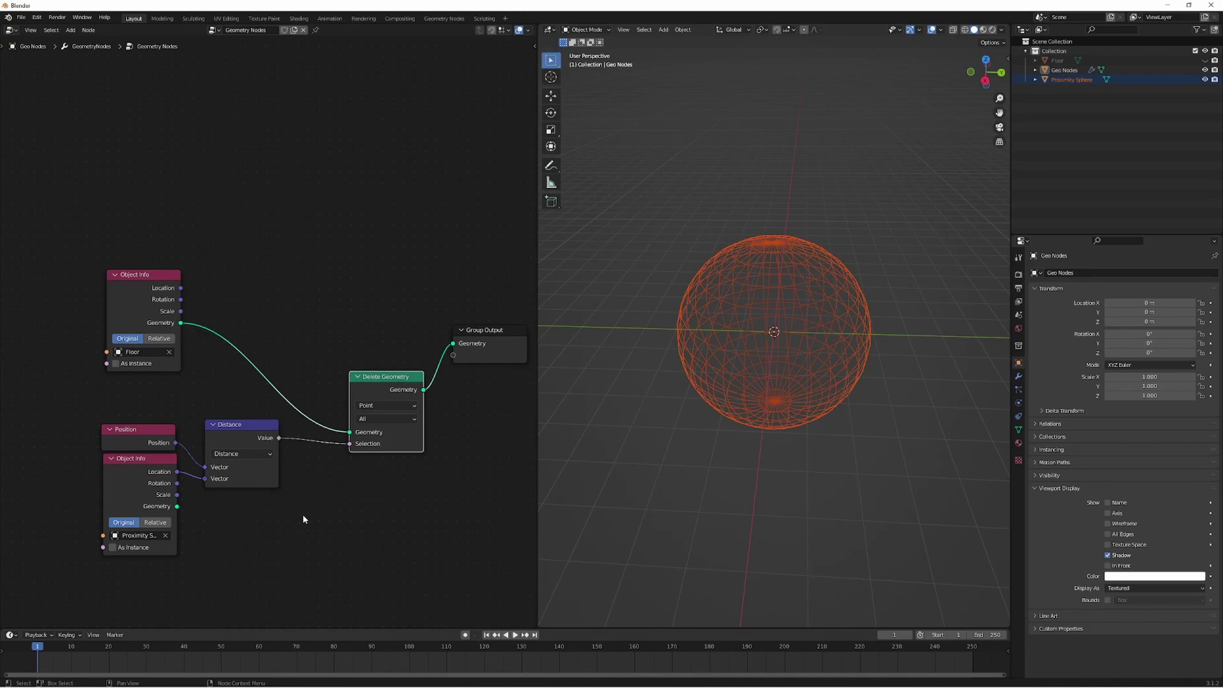
Step: Add a Math node set to Greater Than and place it below the Delete Geometry node
{"action": "key", "text": "shift+a"}
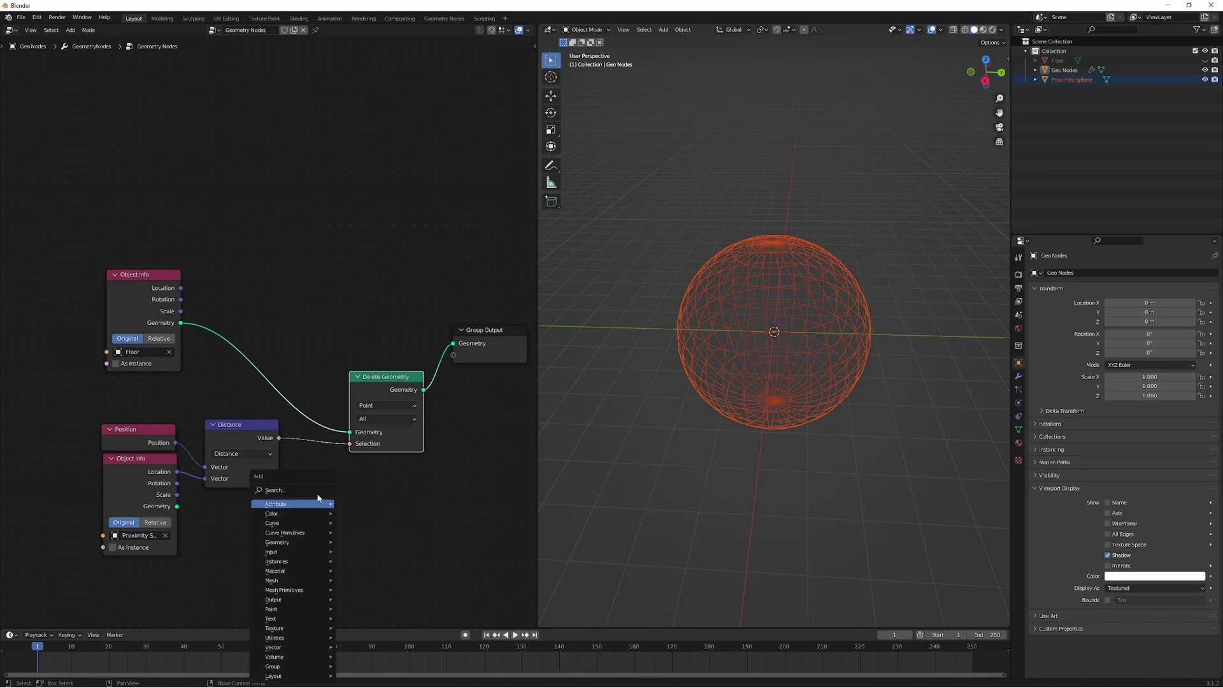
{"action": "left_click", "coordinate": [293, 497]}
{"action": "type", "text": "math"}
{"action": "key", "text": "Return"}
{"action": "left_click", "coordinate": [318, 494]}
{"action": "left_click", "coordinate": [347, 521]}
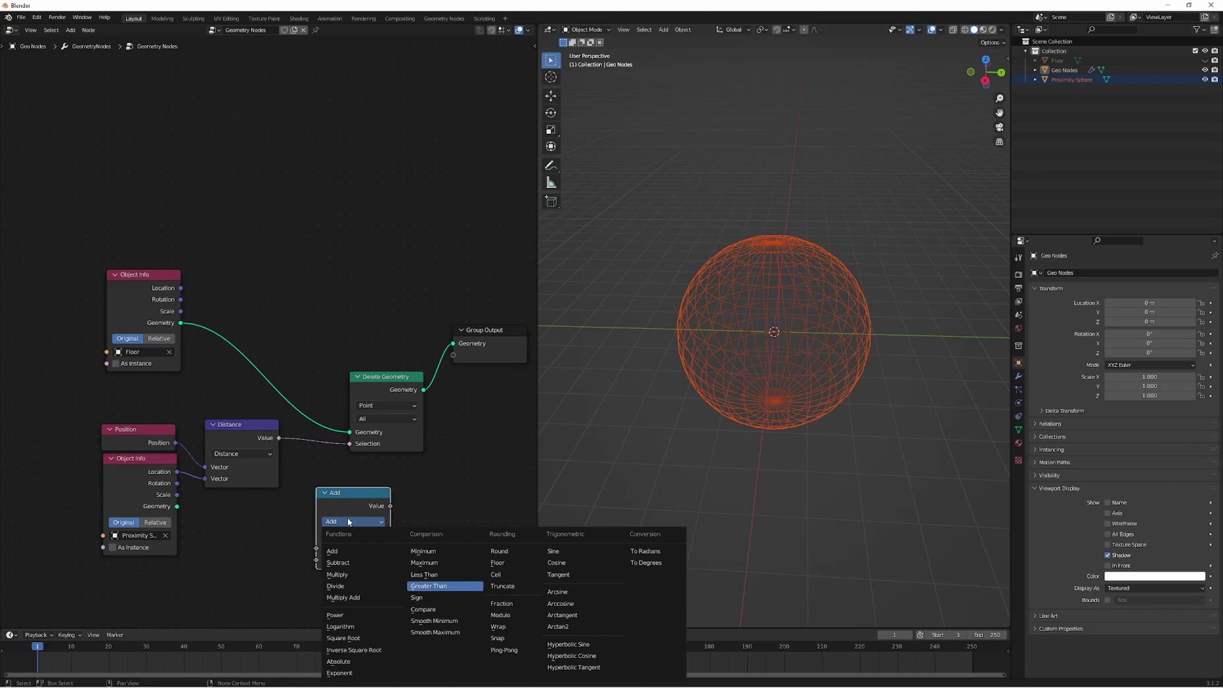
{"action": "left_click", "coordinate": [429, 586]}
{"action": "left_click_drag", "start_coordinate": [360, 500], "coordinate": [354, 483]}
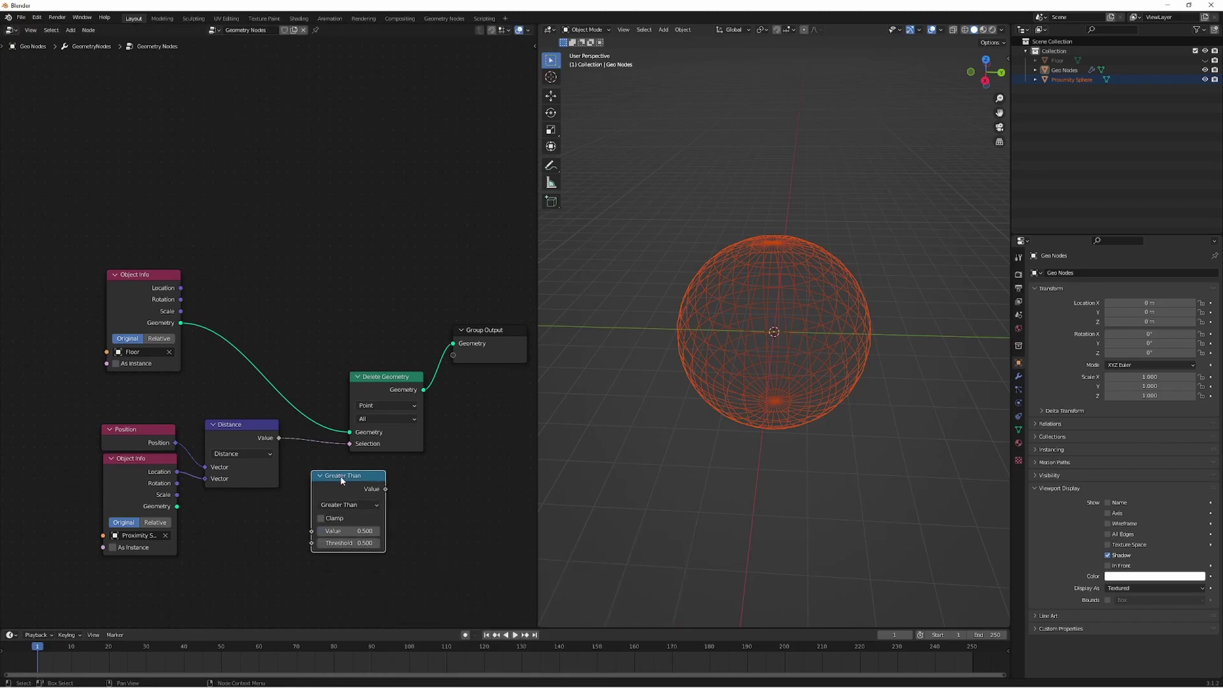
Step: Route the Distance value through the Greater Than node into Delete Geometry's Selection and move Delete Geometry above it
{"action": "left_click_drag", "start_coordinate": [284, 438], "coordinate": [312, 530]}
{"action": "left_click_drag", "start_coordinate": [386, 488], "coordinate": [350, 443]}
{"action": "key", "text": "g"}
{"action": "left_click", "coordinate": [371, 389]}
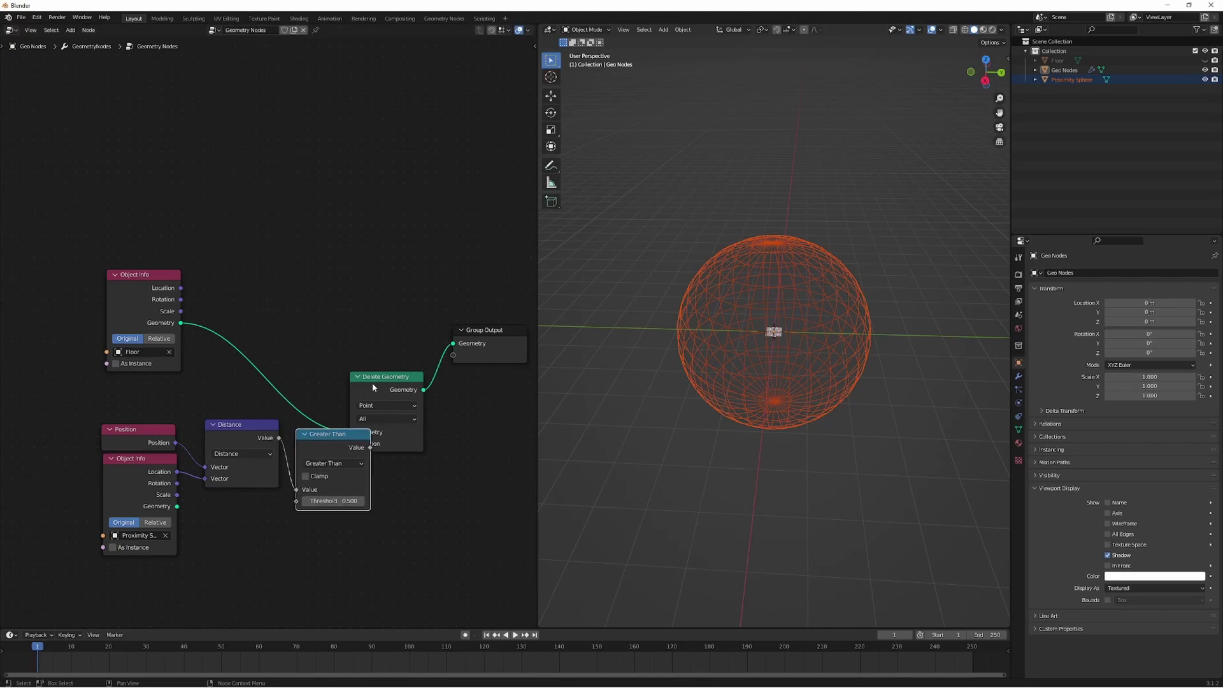
{"action": "left_click_drag", "start_coordinate": [371, 389], "coordinate": [379, 332]}
Step: Set the Greater Than node's threshold to 1
{"action": "scroll", "coordinate": [808, 343], "scroll_direction": "up", "scroll_amount": 6}
{"action": "scroll", "coordinate": [785, 351], "scroll_direction": "up", "scroll_amount": 2}
{"action": "scroll", "coordinate": [779, 387], "scroll_direction": "down", "scroll_amount": 8}
{"action": "scroll", "coordinate": [802, 344], "scroll_direction": "up", "scroll_amount": 2}
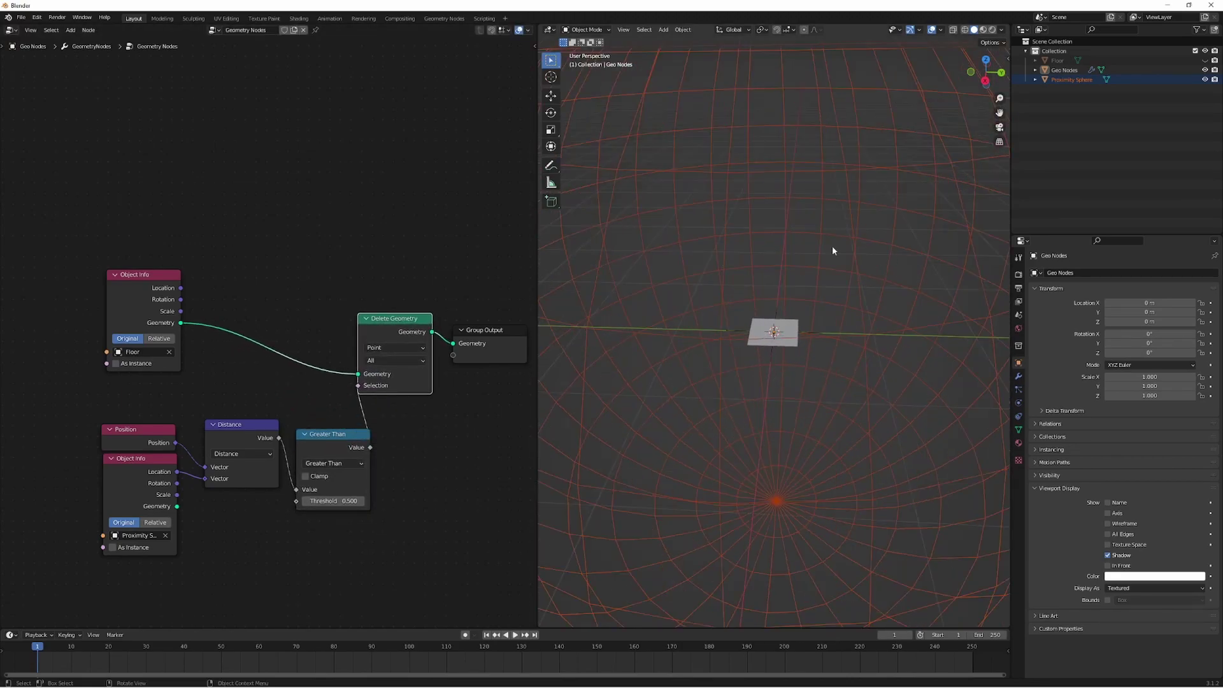
{"action": "scroll", "coordinate": [863, 227], "scroll_direction": "down", "scroll_amount": 2}
{"action": "left_click_drag", "start_coordinate": [333, 500], "coordinate": [373, 500]}
{"action": "left_click", "coordinate": [345, 499]}
{"action": "type", "text": "1"}
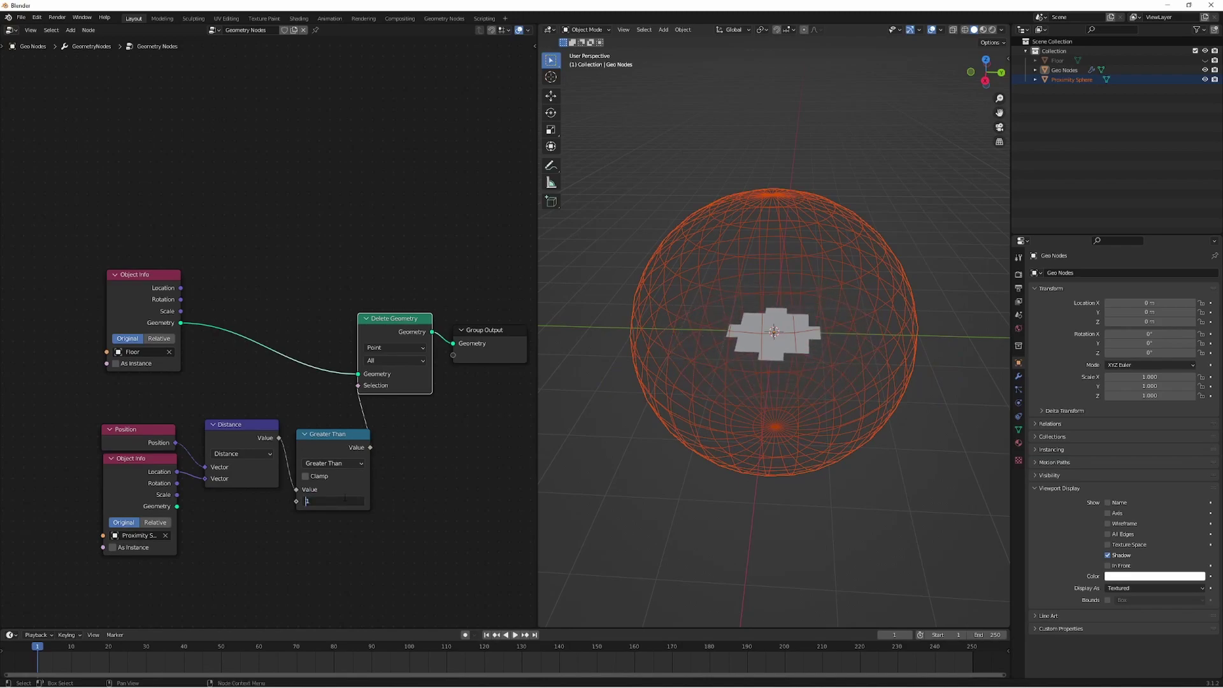
{"action": "key", "text": "Return"}
Step: Reselect the Geo Nodes object, rearrange the output-side nodes and connect the Proximity Sphere's Scale to the Greater Than threshold
{"action": "left_click", "coordinate": [490, 341]}
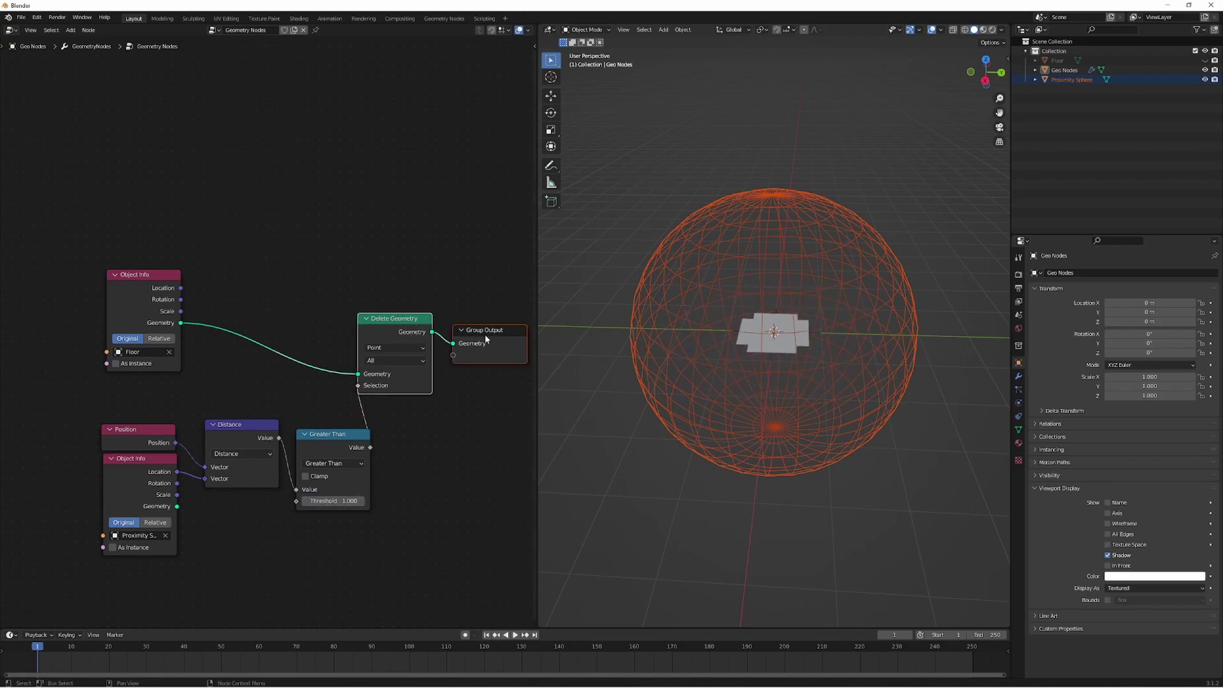
{"action": "left_click", "coordinate": [705, 245]}
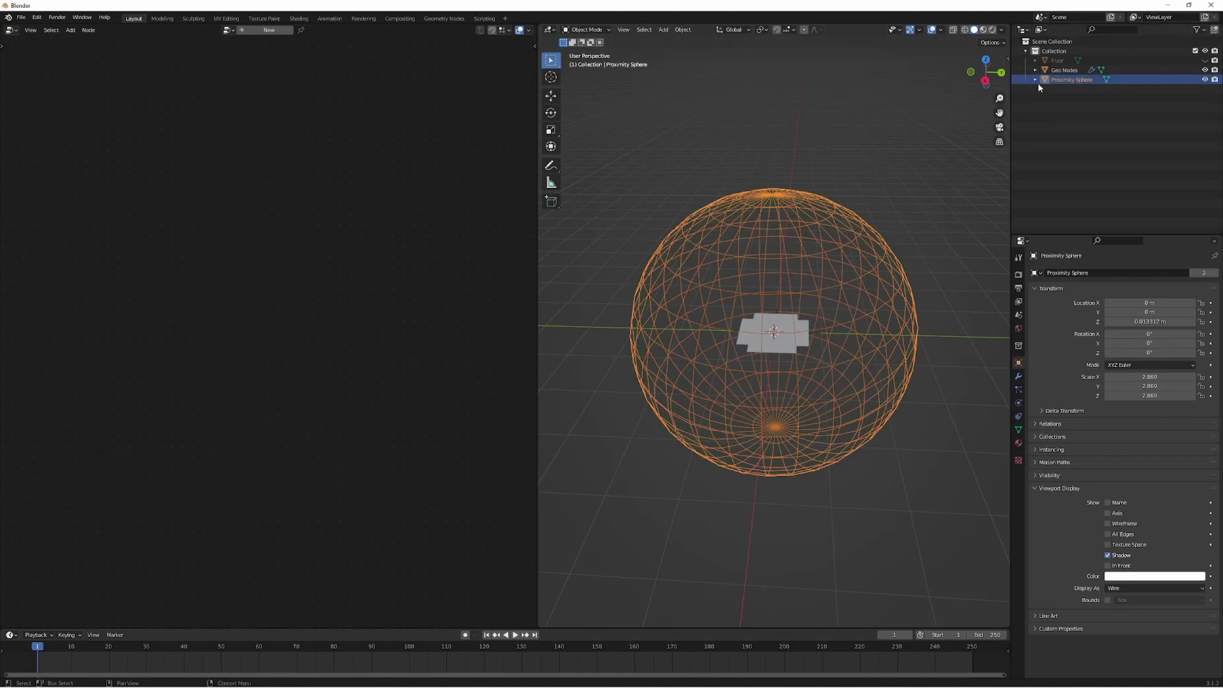
{"action": "left_click", "coordinate": [758, 336]}
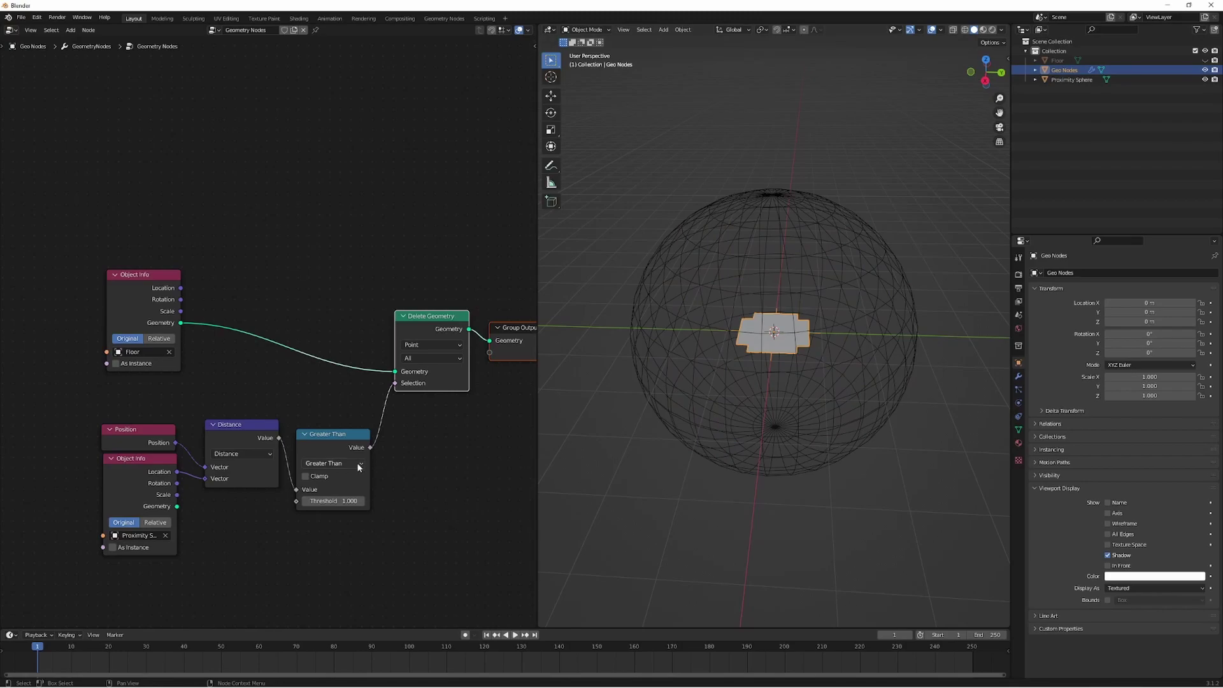
{"action": "left_click_drag", "start_coordinate": [331, 438], "coordinate": [335, 431]}
{"action": "left_click_drag", "start_coordinate": [118, 479], "coordinate": [301, 493]}
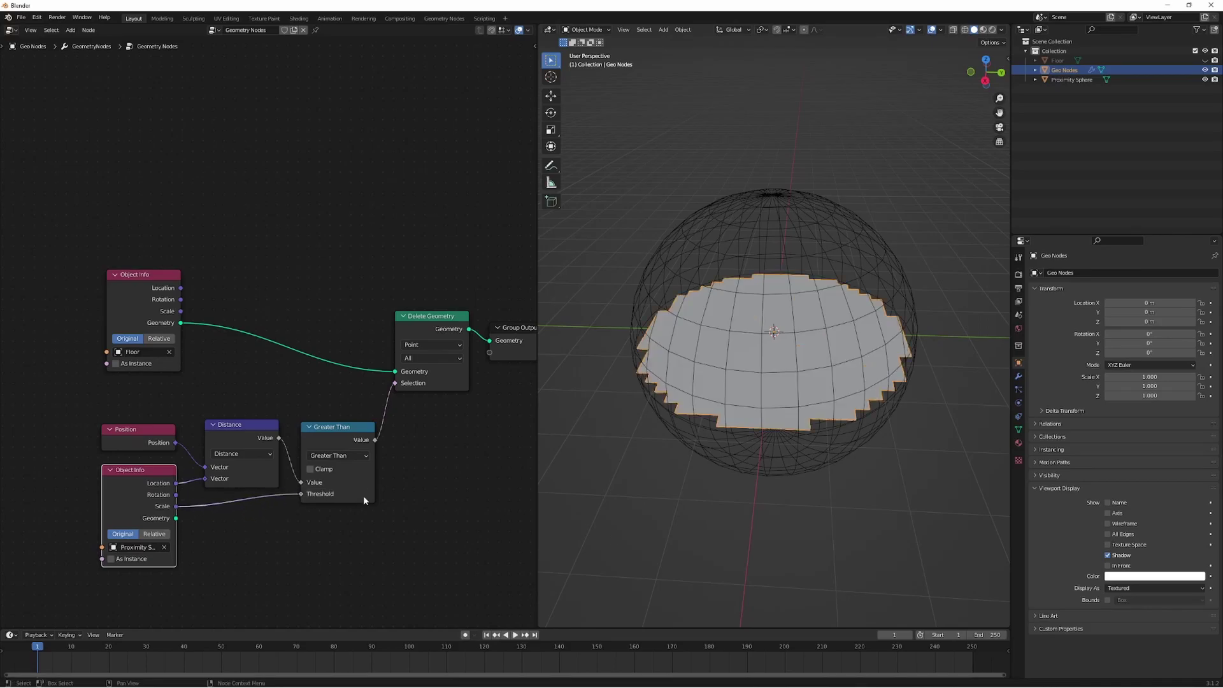
Step: Try scaling the Proximity Sphere to test its influence on the remaining floor area, and reselect the Geo Nodes object
{"action": "left_click", "coordinate": [828, 256]}
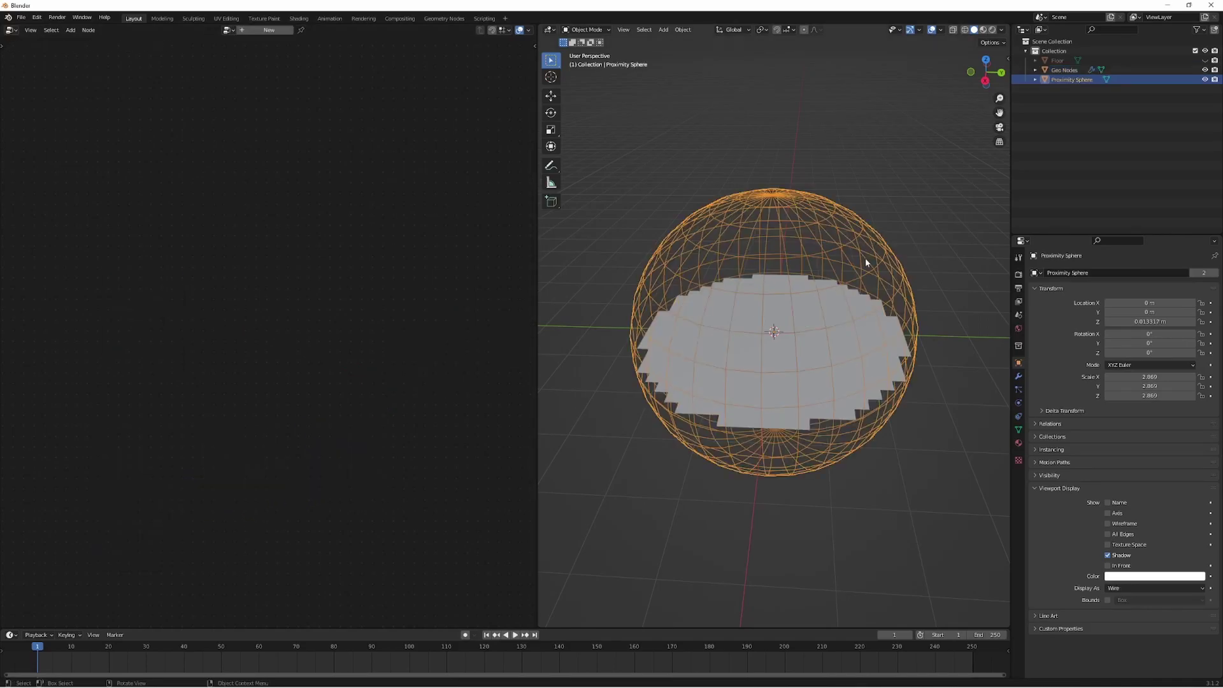
{"action": "key", "text": "s"}
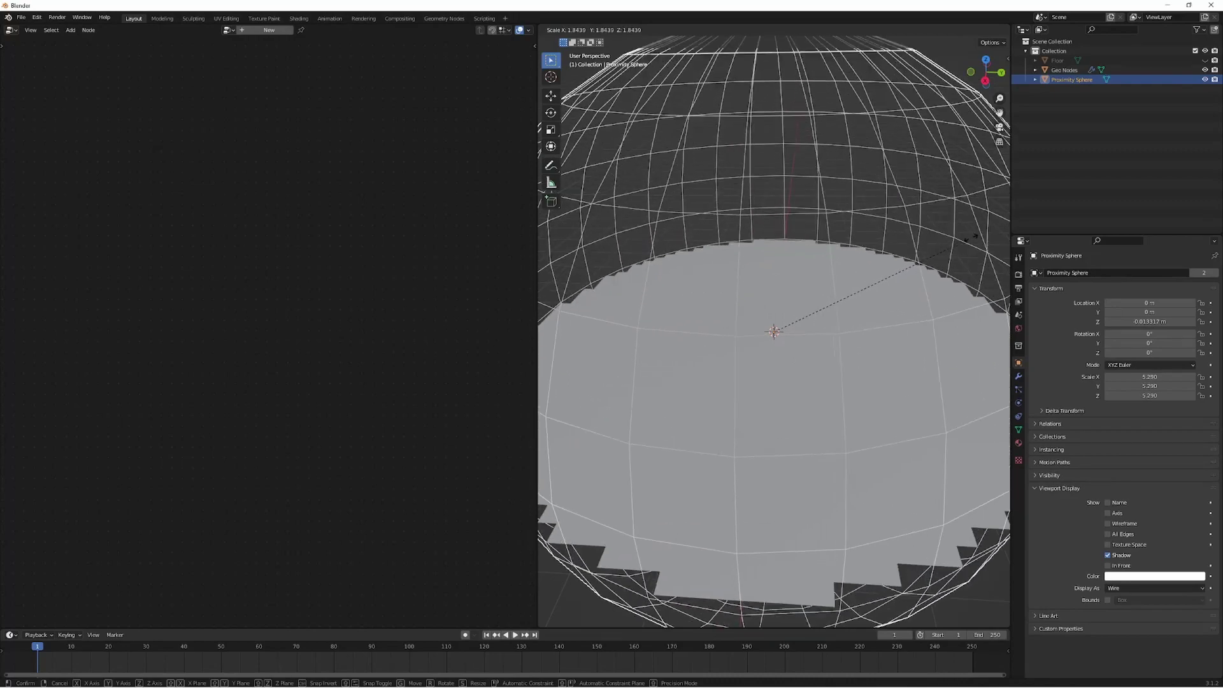
{"action": "left_click", "coordinate": [850, 299]}
{"action": "middle_click_drag", "start_coordinate": [807, 326], "coordinate": [756, 360]}
{"action": "left_click", "coordinate": [613, 209]}
{"action": "left_click", "coordinate": [756, 360]}
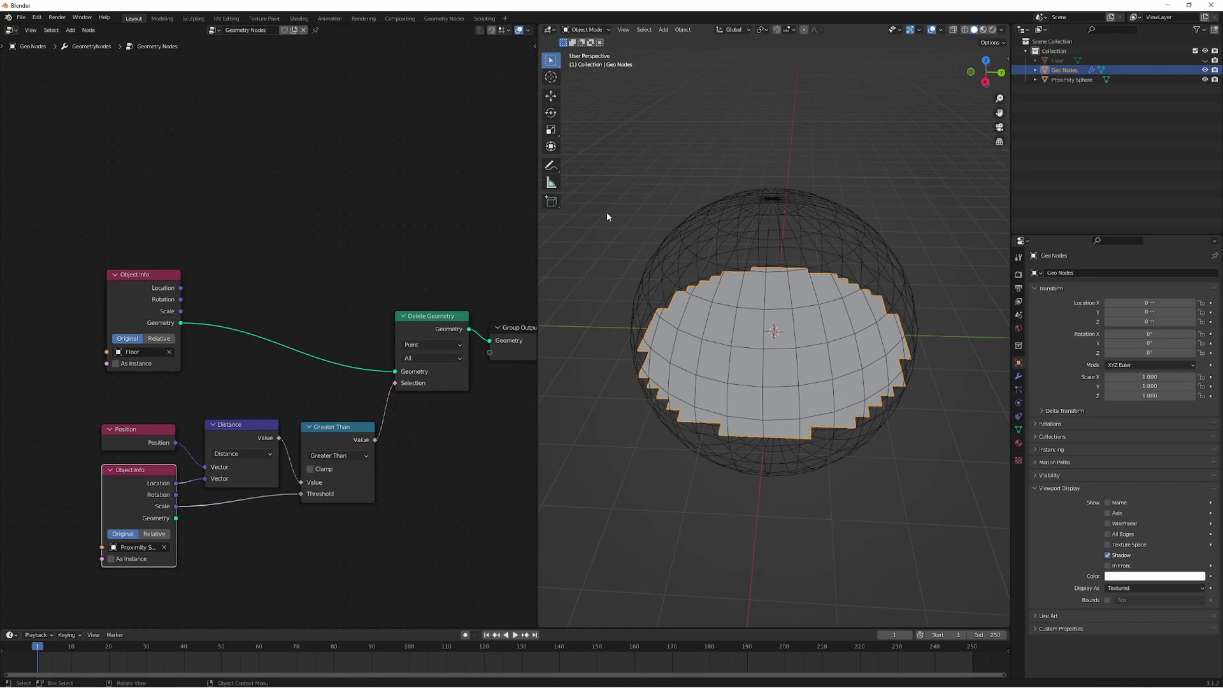
Step: Move the Delete Geometry node down in line with the Distance and Greater Than nodes
{"action": "left_click", "coordinate": [449, 382]}
{"action": "left_click", "coordinate": [429, 282]}
{"action": "middle_click_drag", "start_coordinate": [429, 281], "coordinate": [413, 284]}
{"action": "left_click_drag", "start_coordinate": [415, 323], "coordinate": [407, 438]}
{"action": "middle_click_drag", "start_coordinate": [391, 389], "coordinate": [368, 383]}
{"action": "left_click_drag", "start_coordinate": [204, 424], "coordinate": [210, 428]}
{"action": "left_click", "coordinate": [306, 357]}
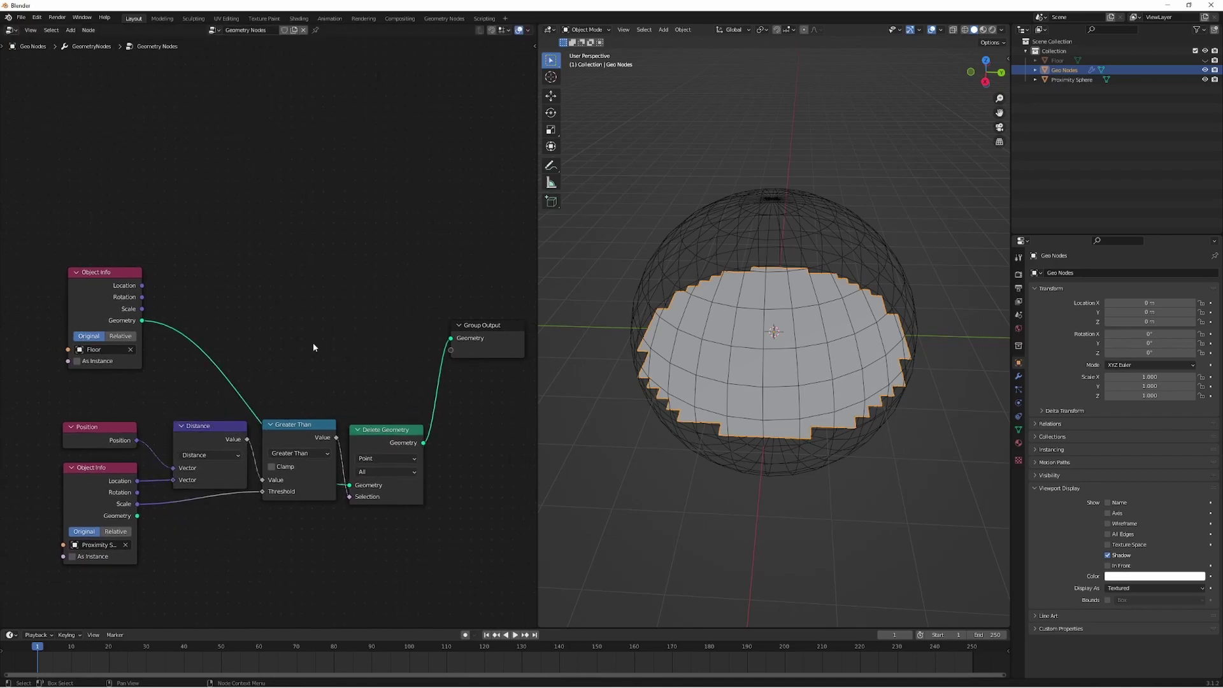
Step: Add a Frame node in the empty area above the Greater Than node
{"action": "key", "text": "shift+a"}
{"action": "left_click", "coordinate": [312, 345]}
{"action": "type", "text": "fra"}
{"action": "key", "text": "Return"}
{"action": "left_click", "coordinate": [311, 344]}
Step: Place the Distance, Greater Than and Delete Geometry nodes inside the frame
{"action": "left_click_drag", "start_coordinate": [210, 394], "coordinate": [388, 437]}
{"action": "key", "text": "g"}
{"action": "left_click", "coordinate": [386, 404]}
{"action": "left_click_drag", "start_coordinate": [344, 286], "coordinate": [395, 342], "text": "ctrl"}
{"action": "key", "text": "g"}
{"action": "left_click", "coordinate": [360, 341]}
Step: Label the frame Delete Faces
{"action": "left_click", "coordinate": [395, 416]}
{"action": "key", "text": "n"}
{"action": "left_click", "coordinate": [490, 86]}
{"action": "type", "text": "Delete Faces"}
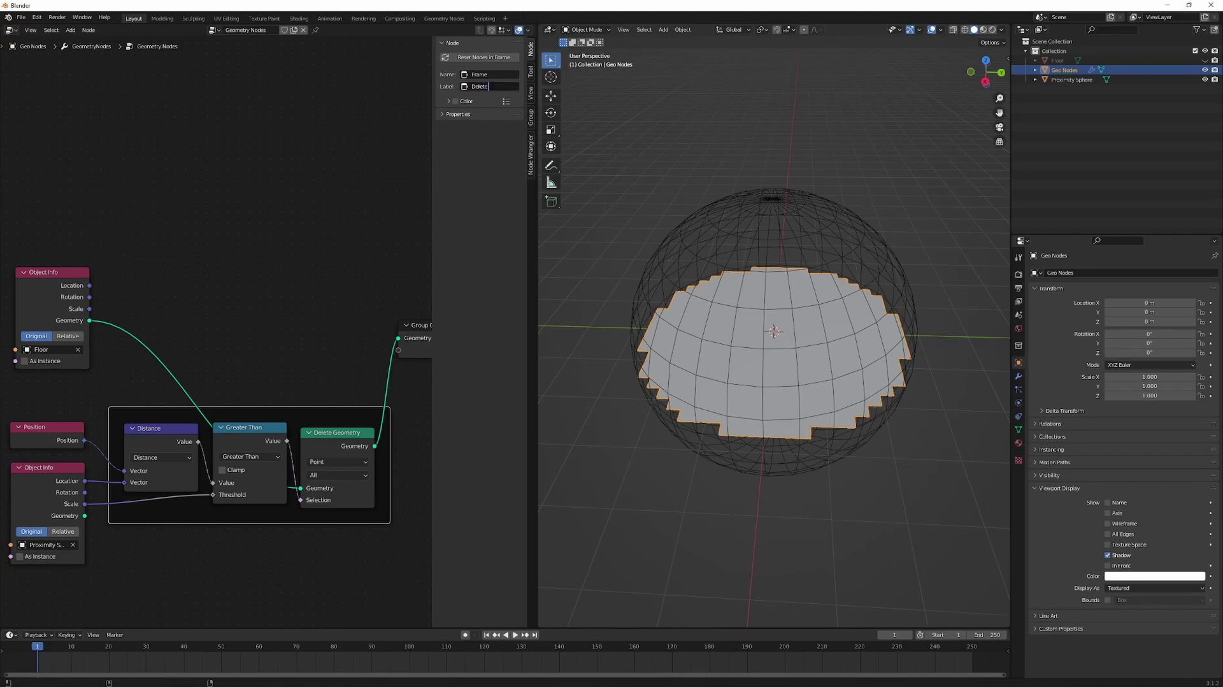
{"action": "key", "text": "Return"}
Step: Enable a custom color for the Delete Faces frame and set it to purple
{"action": "left_click", "coordinate": [454, 101]}
{"action": "left_click", "coordinate": [468, 101]}
{"action": "left_click", "coordinate": [479, 115]}
{"action": "left_click", "coordinate": [495, 146]}
{"action": "left_click_drag", "start_coordinate": [494, 145], "coordinate": [492, 161]}
{"action": "left_click", "coordinate": [336, 272]}
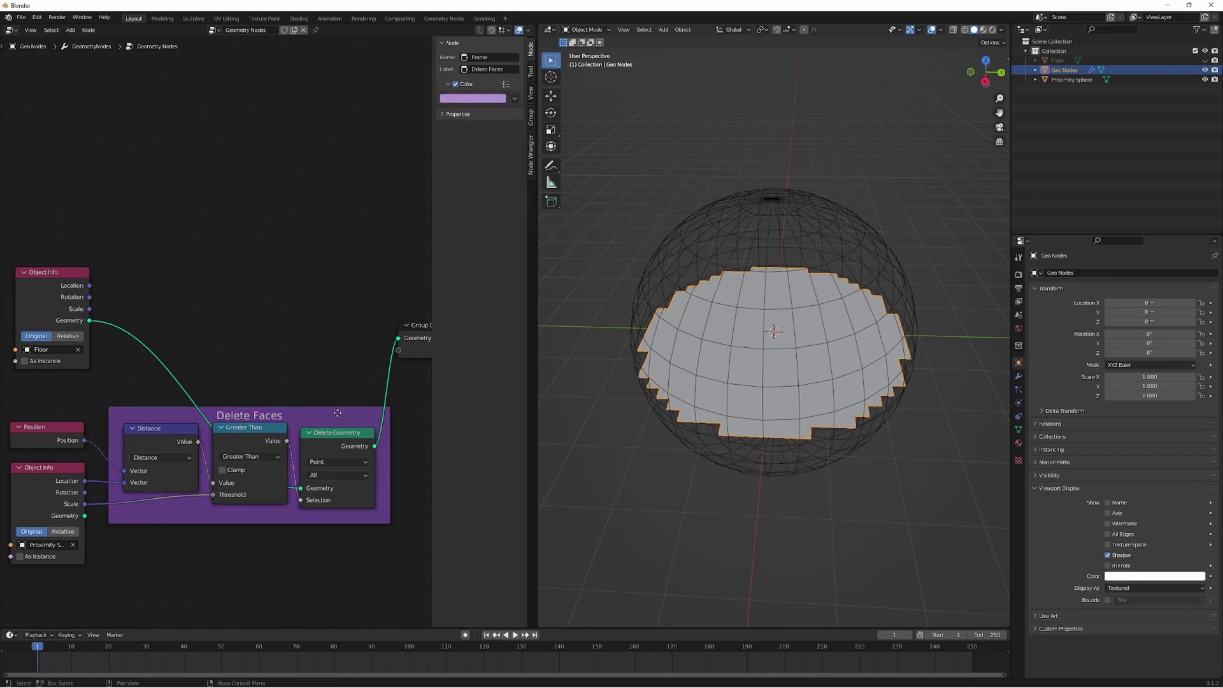
{"action": "left_click_drag", "start_coordinate": [337, 413], "coordinate": [341, 420]}
Step: Insert an Extrude Mesh node between Delete Geometry and the Group Output, outside the Delete Faces frame
{"action": "scroll", "coordinate": [341, 385], "scroll_direction": "down", "scroll_amount": 2}
{"action": "middle_click_drag", "start_coordinate": [344, 382], "coordinate": [280, 387]}
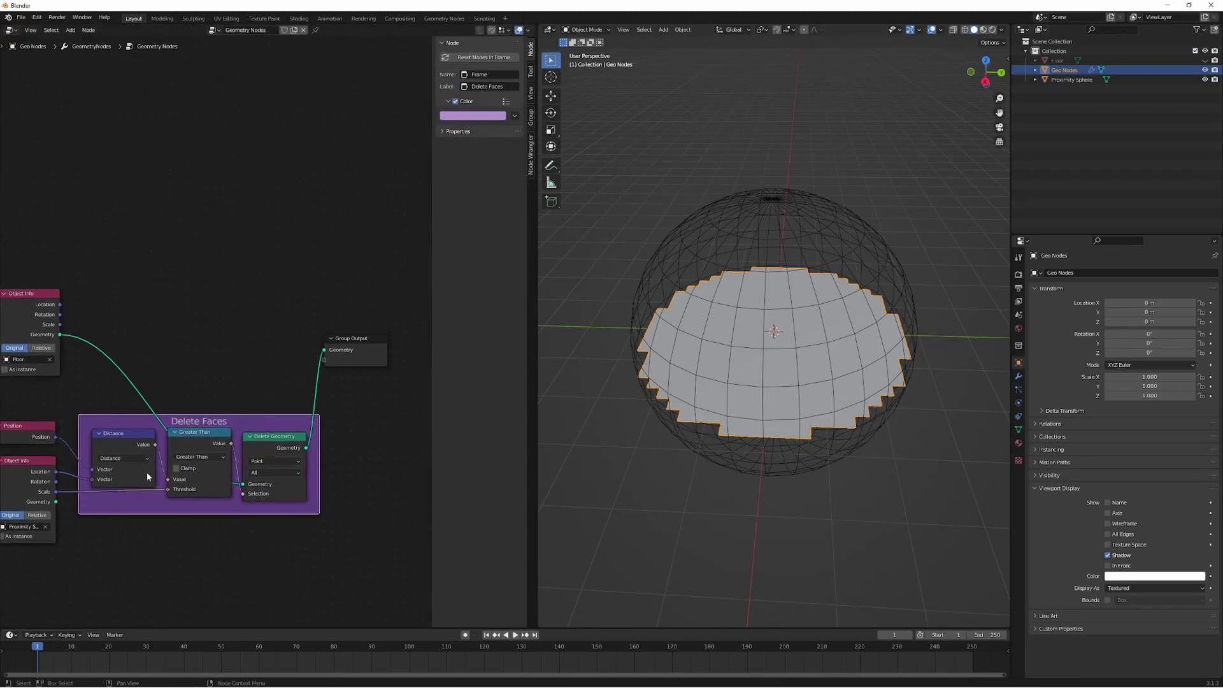
{"action": "left_click_drag", "start_coordinate": [255, 435], "coordinate": [252, 432]}
{"action": "left_click", "coordinate": [235, 378]}
{"action": "middle_click_drag", "start_coordinate": [247, 368], "coordinate": [228, 373]}
{"action": "key", "text": "shift+a"}
{"action": "left_click", "coordinate": [229, 372]}
{"action": "type", "text": "ext"}
{"action": "key", "text": "Return"}
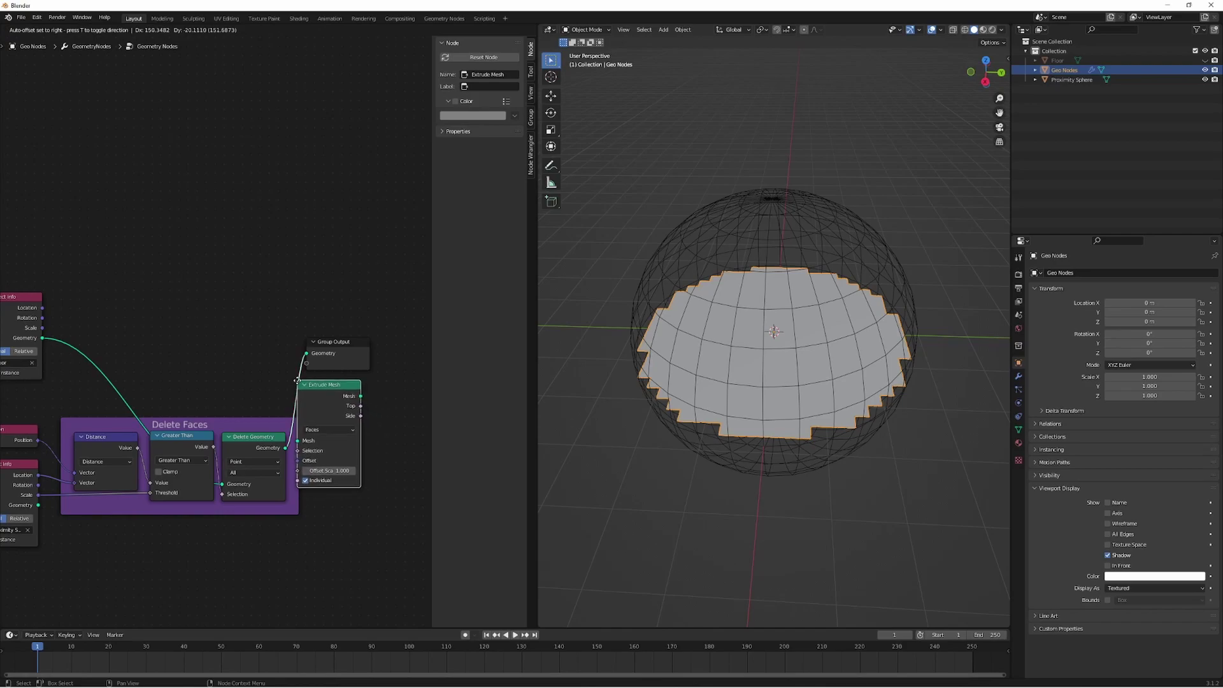
{"action": "left_click", "coordinate": [325, 381]}
{"action": "left_click_drag", "start_coordinate": [325, 381], "coordinate": [334, 403]}
Step: Move the Group Output farther from the Extrude Mesh node and inspect the extruded floor from the side and above
{"action": "middle_click_drag", "start_coordinate": [354, 396], "coordinate": [251, 399]}
{"action": "left_click_drag", "start_coordinate": [370, 353], "coordinate": [403, 352]}
{"action": "middle_click_drag", "start_coordinate": [280, 357], "coordinate": [277, 355]}
{"action": "scroll", "coordinate": [277, 355], "scroll_direction": "up", "scroll_amount": 1}
{"action": "middle_click_drag", "start_coordinate": [738, 414], "coordinate": [739, 366]}
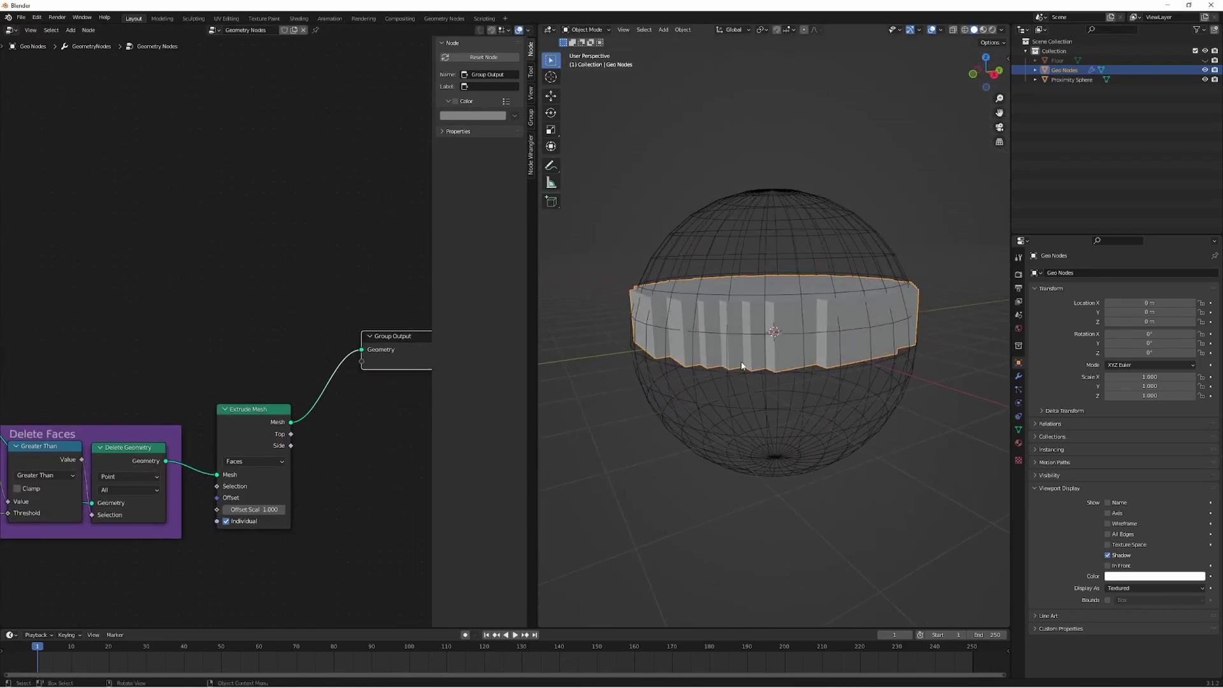
{"action": "scroll", "coordinate": [810, 325], "scroll_direction": "up", "scroll_amount": 3}
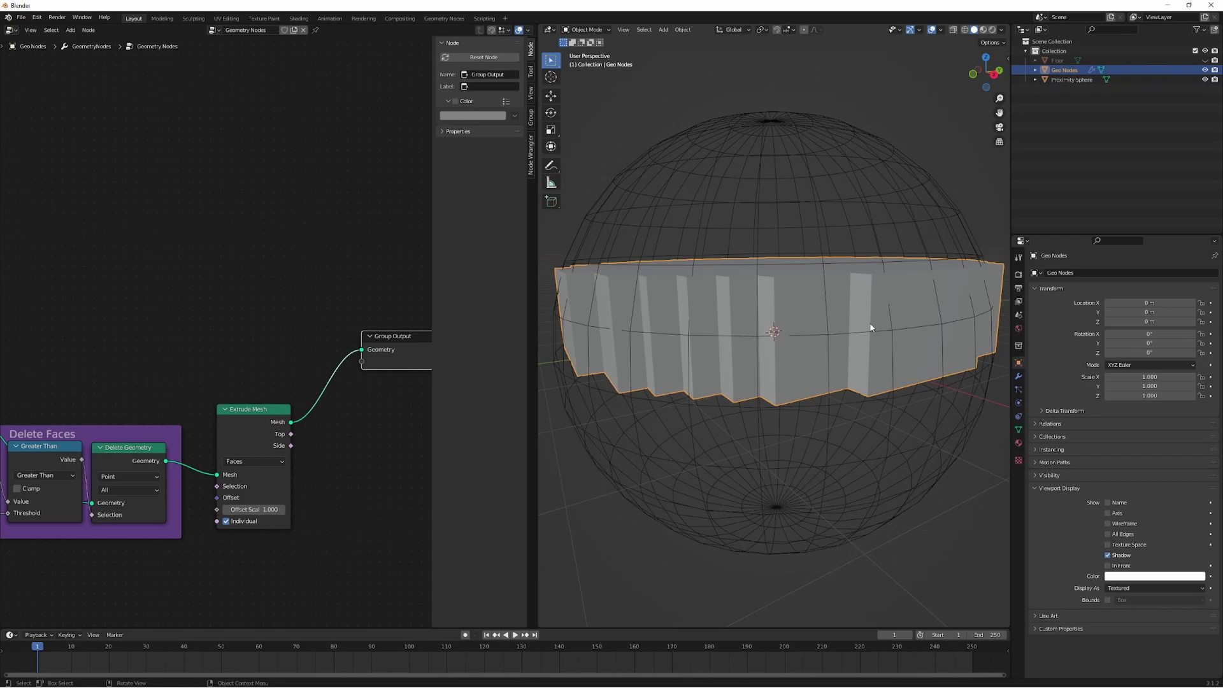
{"action": "middle_click_drag", "start_coordinate": [889, 304], "coordinate": [735, 312]}
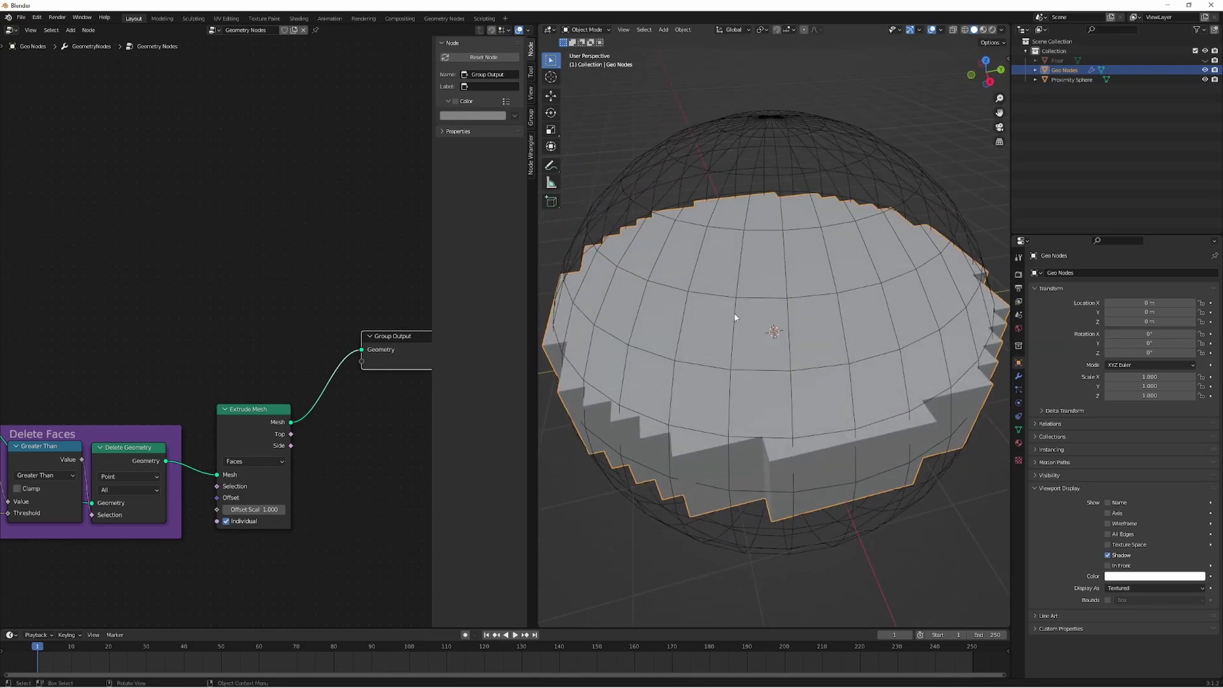
Step: Examine the extruded floor from several angles, temporarily showing the original Floor object for comparison and hiding it again
{"action": "middle_click_drag", "start_coordinate": [735, 317], "coordinate": [910, 293]}
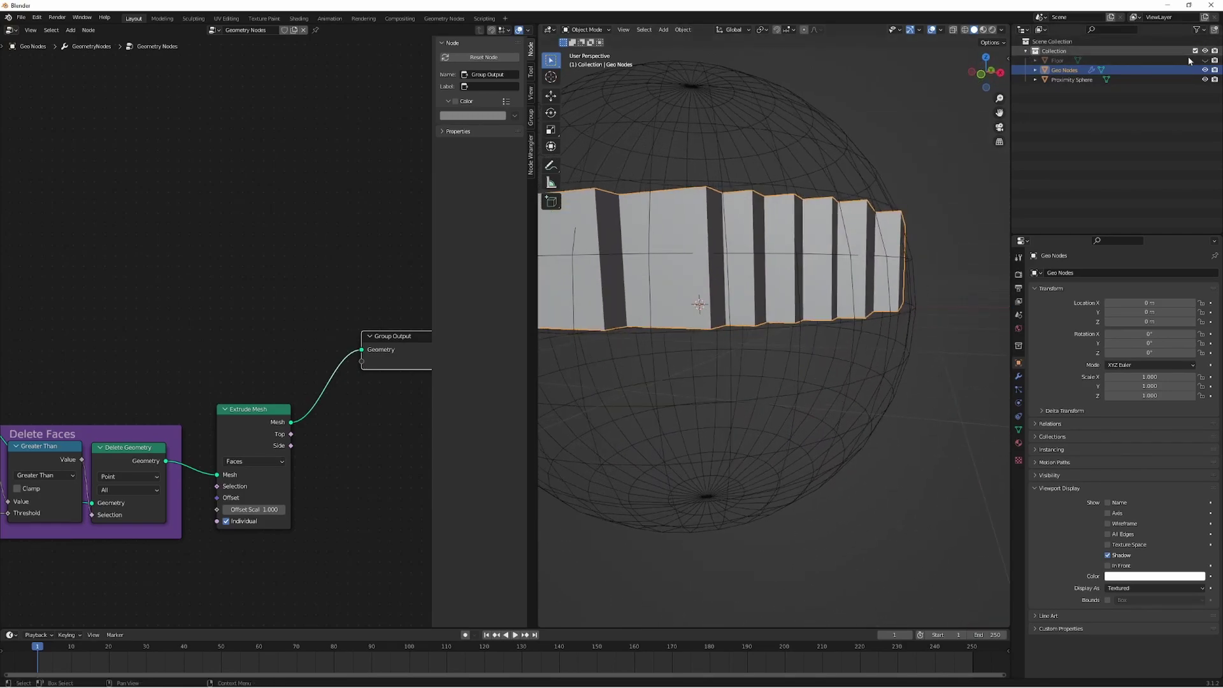
{"action": "left_click", "coordinate": [1205, 60]}
{"action": "middle_click_drag", "start_coordinate": [885, 225], "coordinate": [866, 280]}
{"action": "scroll", "coordinate": [870, 239], "scroll_direction": "down", "scroll_amount": 6}
{"action": "scroll", "coordinate": [804, 362], "scroll_direction": "up", "scroll_amount": 4}
{"action": "left_click", "coordinate": [1205, 60]}
{"action": "middle_click_drag", "start_coordinate": [691, 259], "coordinate": [771, 242]}
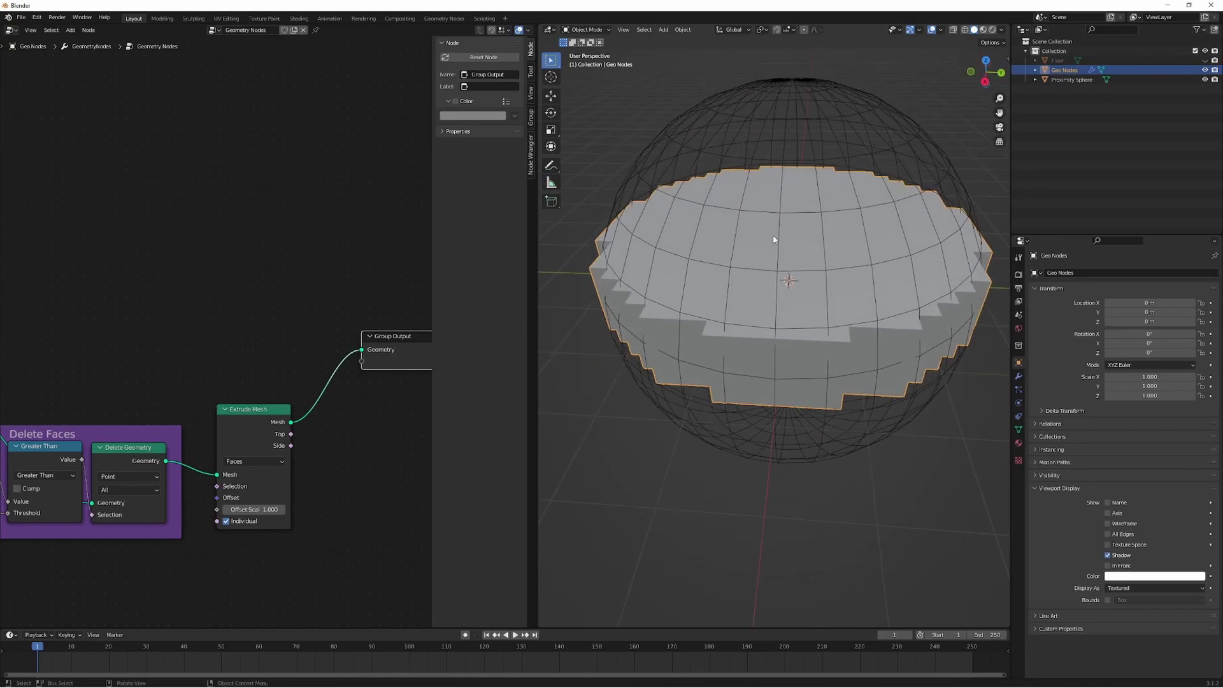
{"action": "middle_click_drag", "start_coordinate": [775, 240], "coordinate": [799, 267]}
Step: Add a Geometry Proximity node below the Delete Faces frame and feed the Proximity Sphere's geometry into its Target
{"action": "scroll", "coordinate": [283, 352], "scroll_direction": "down", "scroll_amount": 2}
{"action": "middle_click_drag", "start_coordinate": [285, 363], "coordinate": [329, 325]}
{"action": "key", "text": "shift+a"}
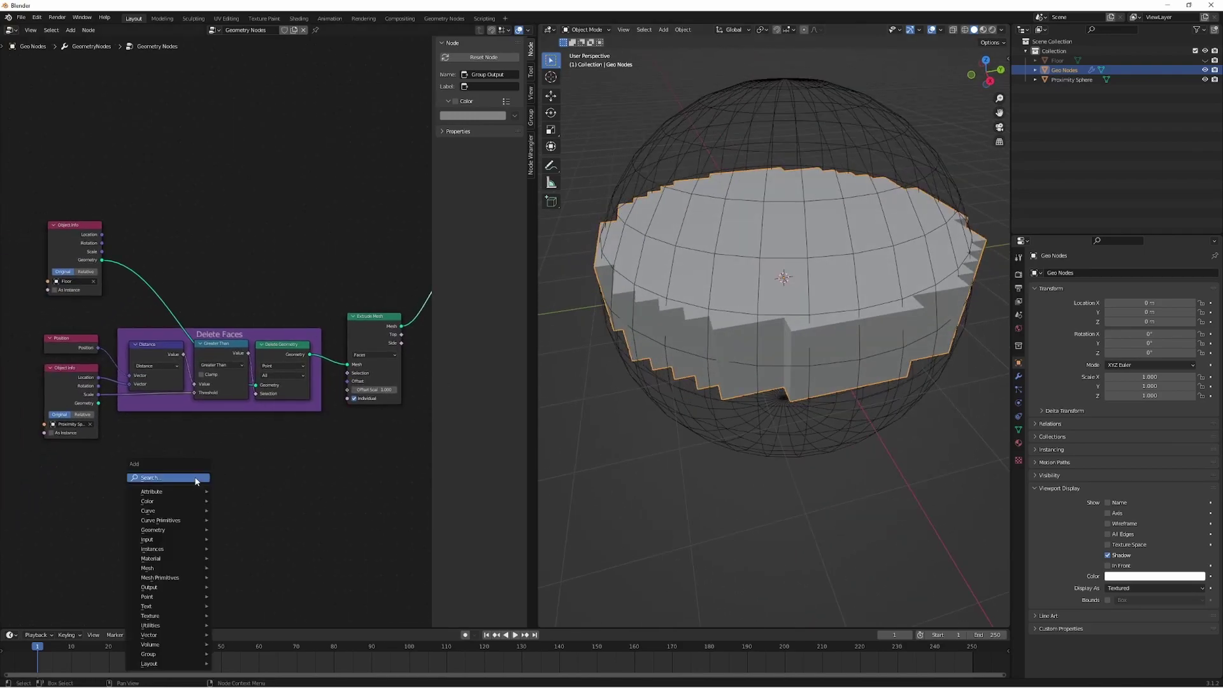
{"action": "left_click", "coordinate": [196, 479]}
{"action": "type", "text": "geomet"}
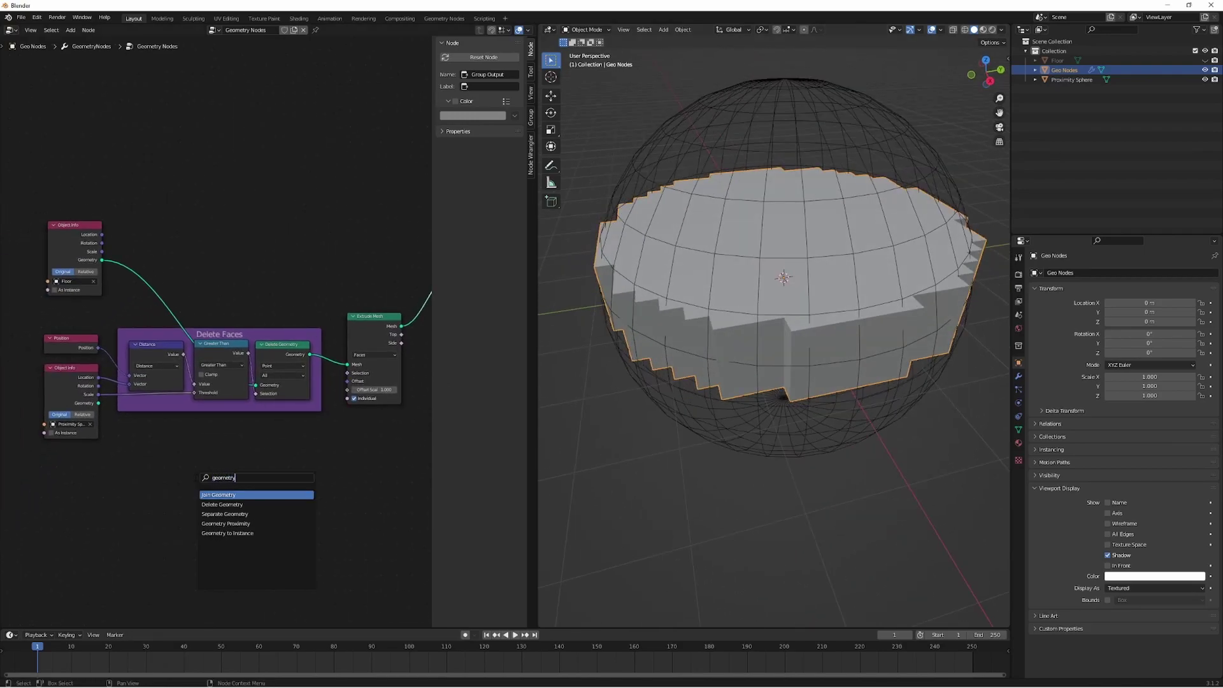
{"action": "type", "text": "ry"}
{"action": "key", "text": "Down"}
{"action": "key", "text": "Down"}
{"action": "key", "text": "Down"}
{"action": "key", "text": "Return"}
{"action": "left_click", "coordinate": [196, 477]}
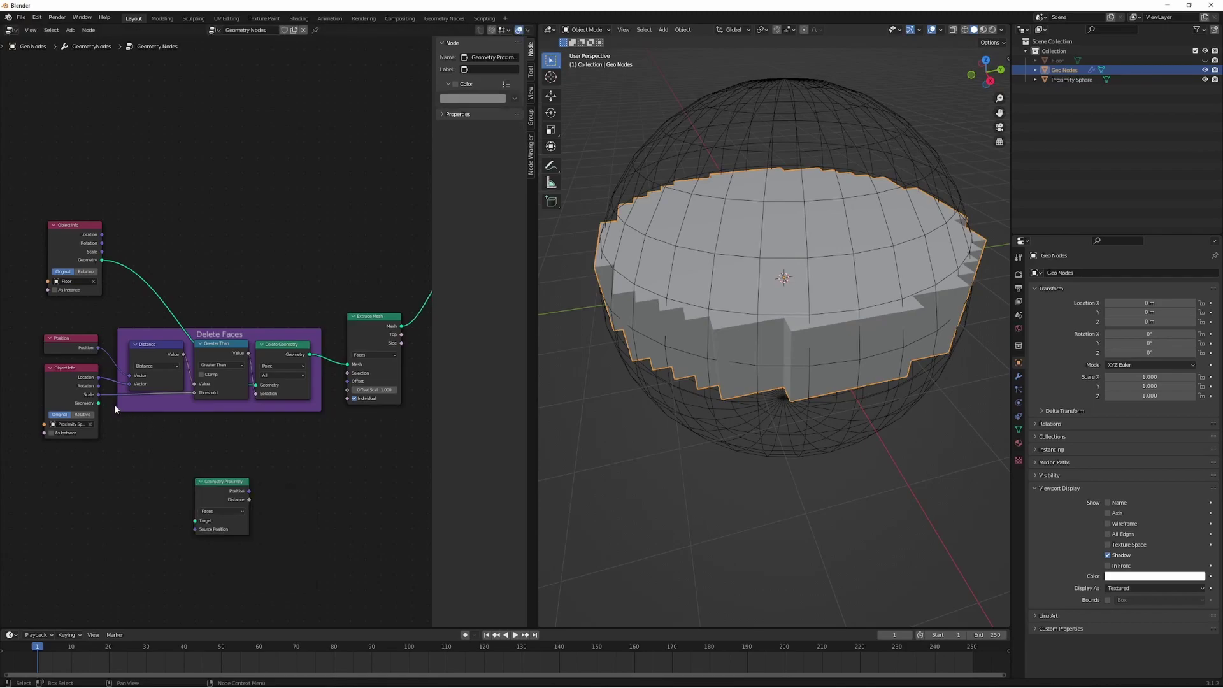
{"action": "left_click_drag", "start_coordinate": [99, 405], "coordinate": [137, 455]}
Step: Add a Map Range node beside Geometry Proximity and connect the Distance output to its Value input
{"action": "left_click", "coordinate": [219, 446]}
{"action": "key", "text": "shift+a"}
{"action": "left_click", "coordinate": [220, 446]}
{"action": "type", "text": "map"}
{"action": "key", "text": "Return"}
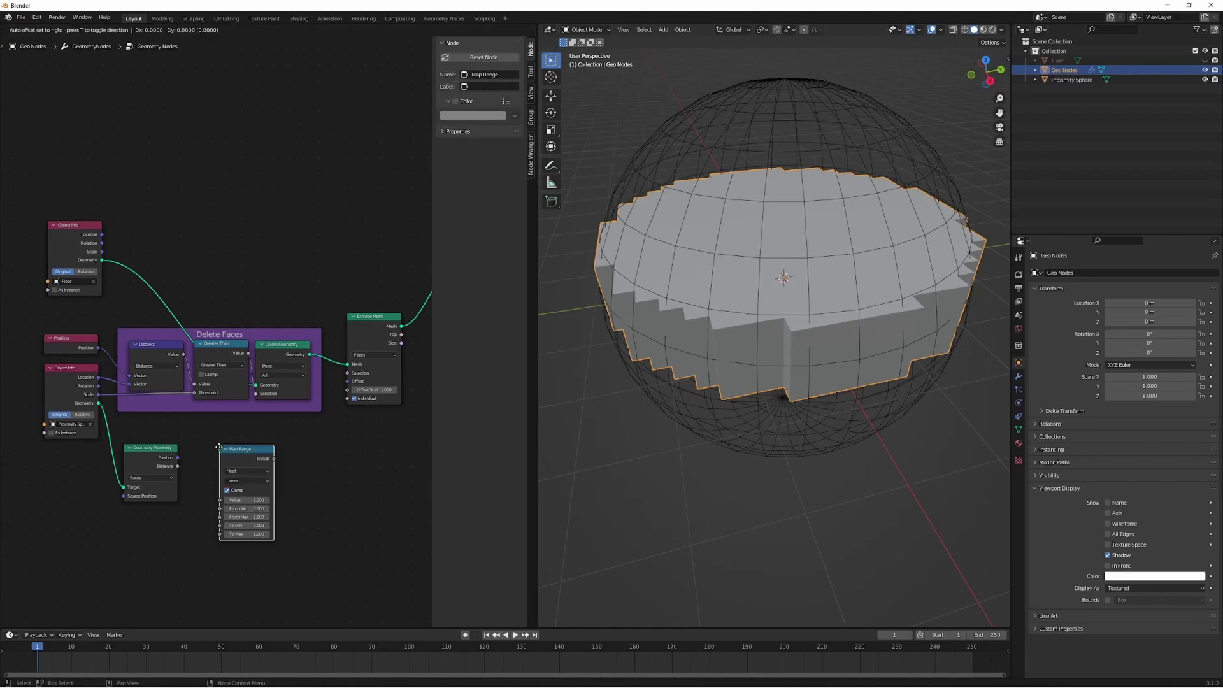
{"action": "left_click", "coordinate": [219, 447]}
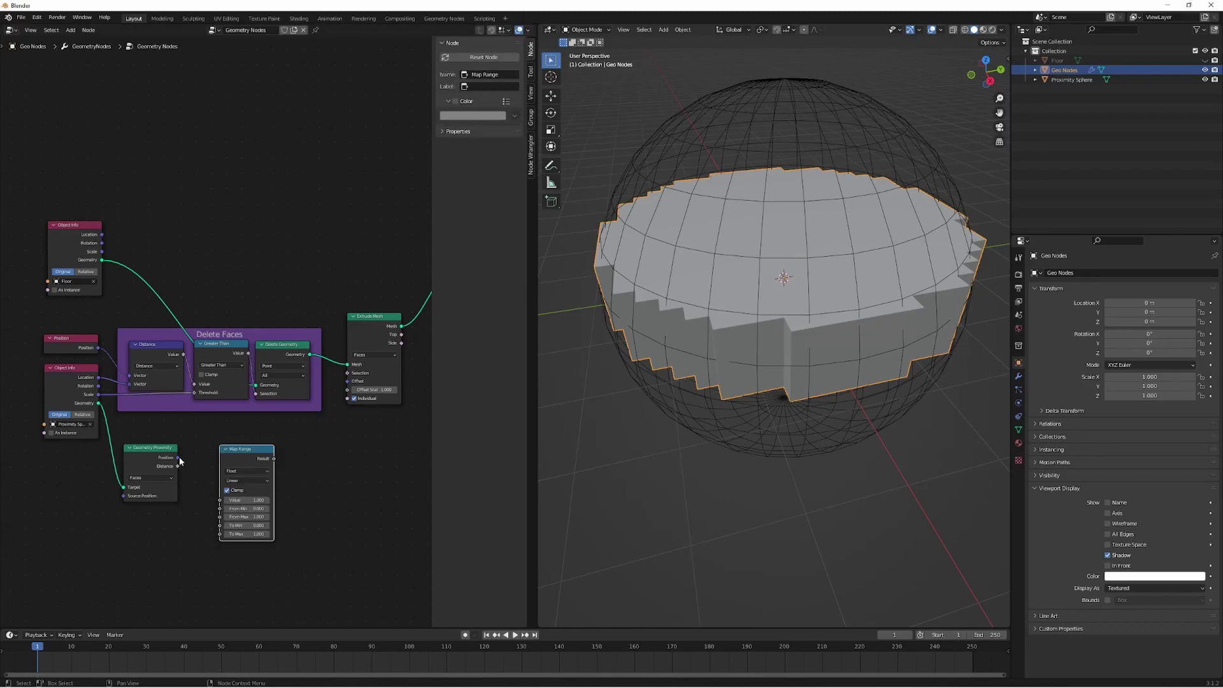
{"action": "left_click", "coordinate": [184, 476]}
{"action": "left_click_drag", "start_coordinate": [178, 466], "coordinate": [219, 499]}
Step: Arrange the Geometry Proximity and Map Range nodes closely together just beneath the Delete Faces frame
{"action": "scroll", "coordinate": [185, 456], "scroll_direction": "up", "scroll_amount": 1}
{"action": "left_click_drag", "start_coordinate": [125, 470], "coordinate": [124, 454]}
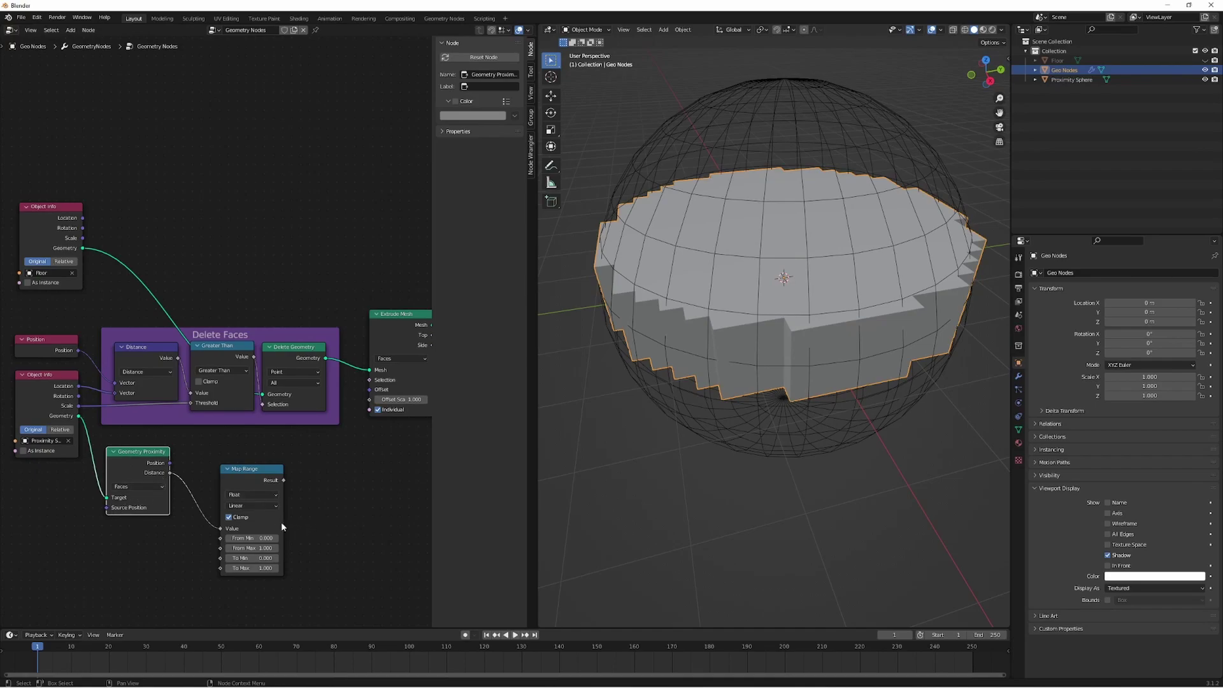
{"action": "left_click_drag", "start_coordinate": [240, 470], "coordinate": [216, 445]}
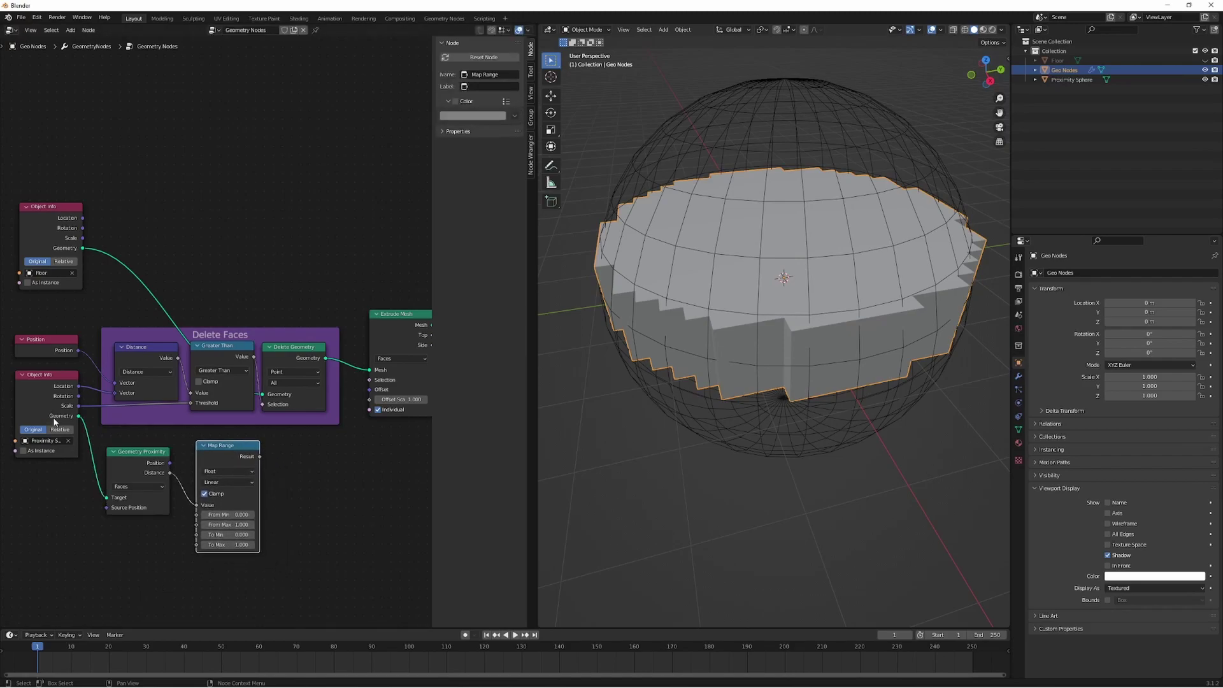
{"action": "left_click_drag", "start_coordinate": [119, 457], "coordinate": [126, 452]}
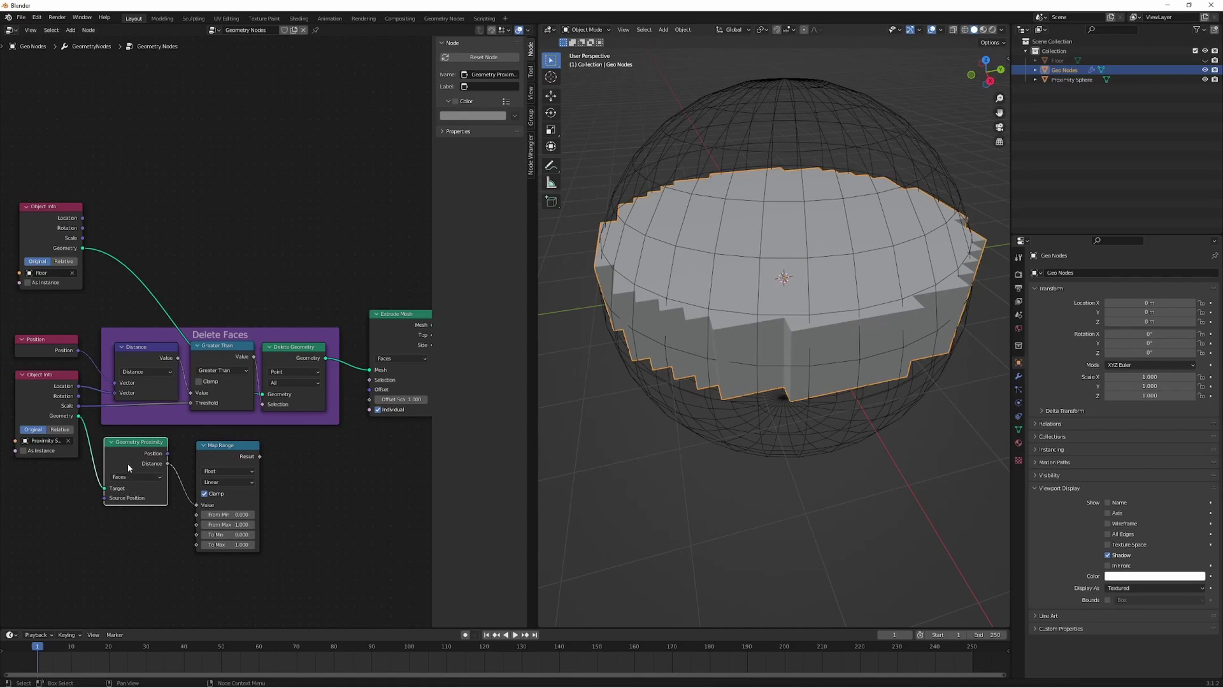
{"action": "left_click_drag", "start_coordinate": [198, 462], "coordinate": [185, 455]}
Step: Connect the Map Range Result to the Extrude Mesh Offset Scale and set To Max to 0.310
{"action": "middle_click_drag", "start_coordinate": [327, 454], "coordinate": [295, 470]}
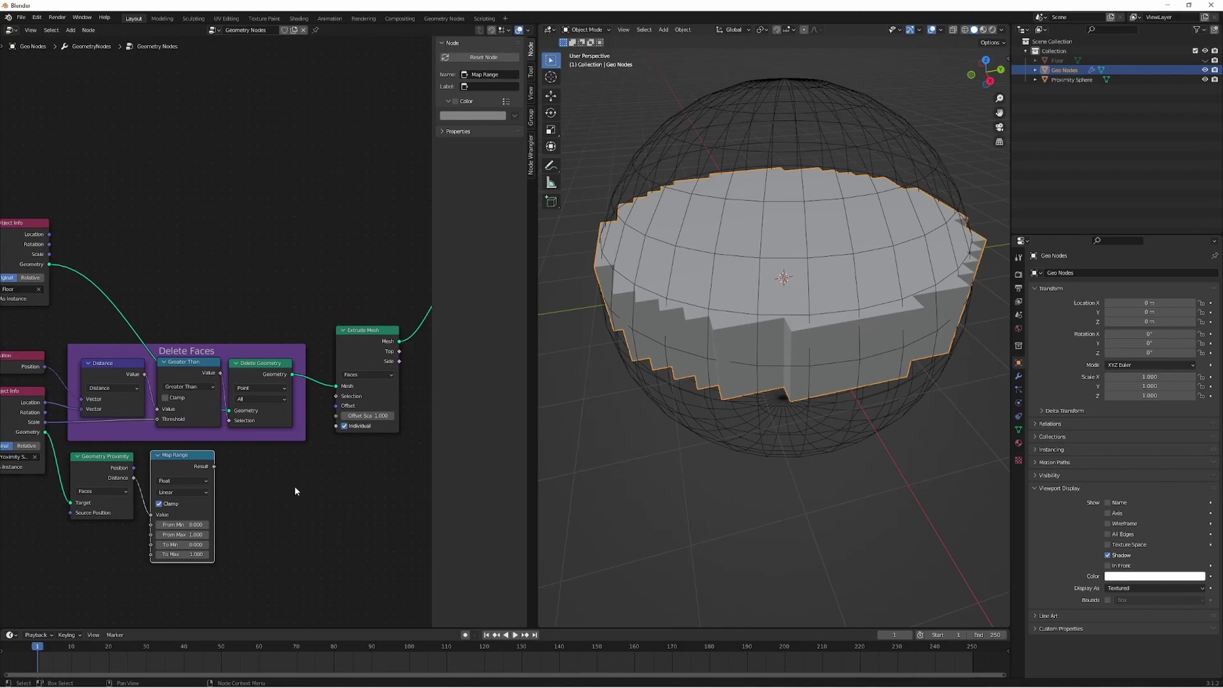
{"action": "left_click_drag", "start_coordinate": [215, 467], "coordinate": [337, 416]}
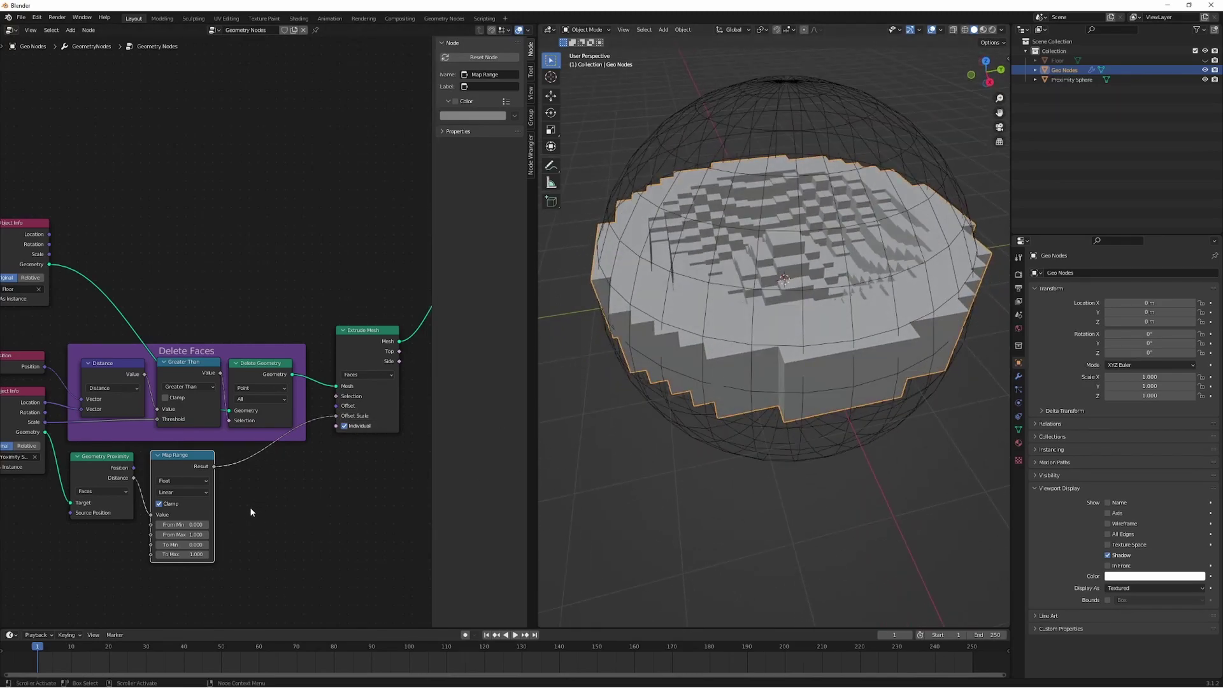
{"action": "middle_click_drag", "start_coordinate": [227, 502], "coordinate": [313, 484]}
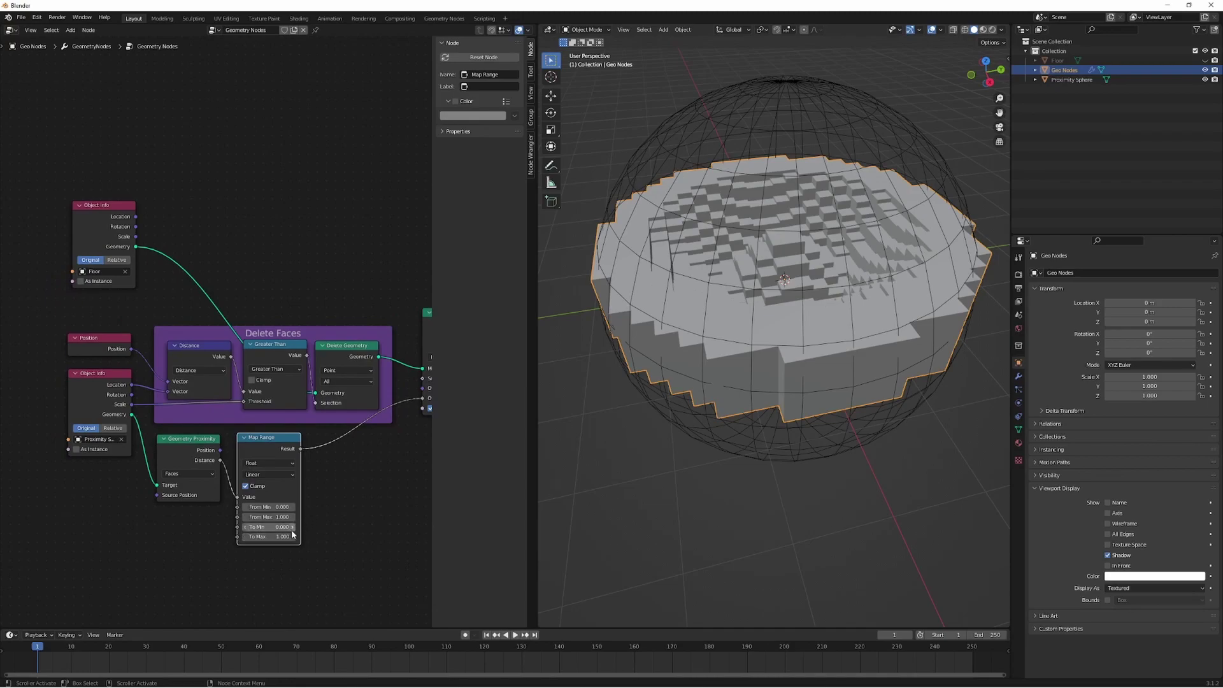
{"action": "left_click_drag", "start_coordinate": [284, 537], "coordinate": [229, 536]}
{"action": "left_click_drag", "start_coordinate": [269, 536], "coordinate": [290, 536]}
Step: Try scaling the Geo Nodes object and the Proximity Sphere, cancel both scalings, and reselect Geo Nodes
{"action": "middle_click_drag", "start_coordinate": [665, 388], "coordinate": [717, 356]}
{"action": "key", "text": "s"}
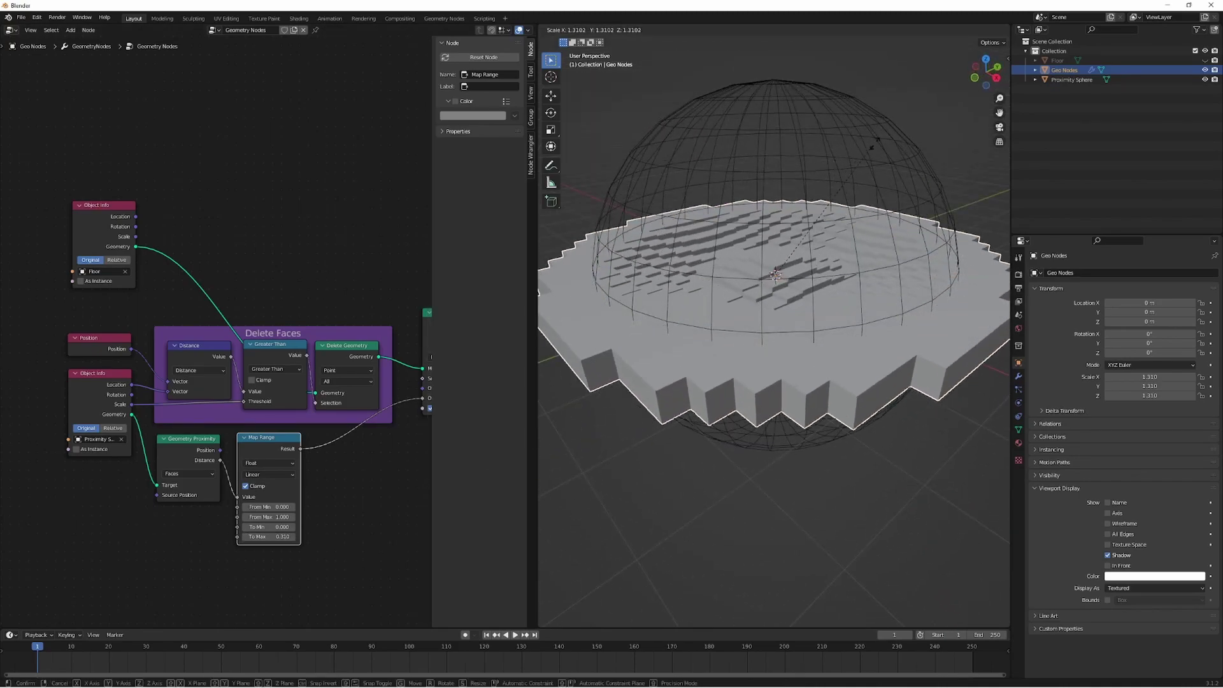
{"action": "right_click", "coordinate": [885, 139]}
{"action": "left_click", "coordinate": [879, 163]}
{"action": "key", "text": "s"}
{"action": "right_click", "coordinate": [912, 156]}
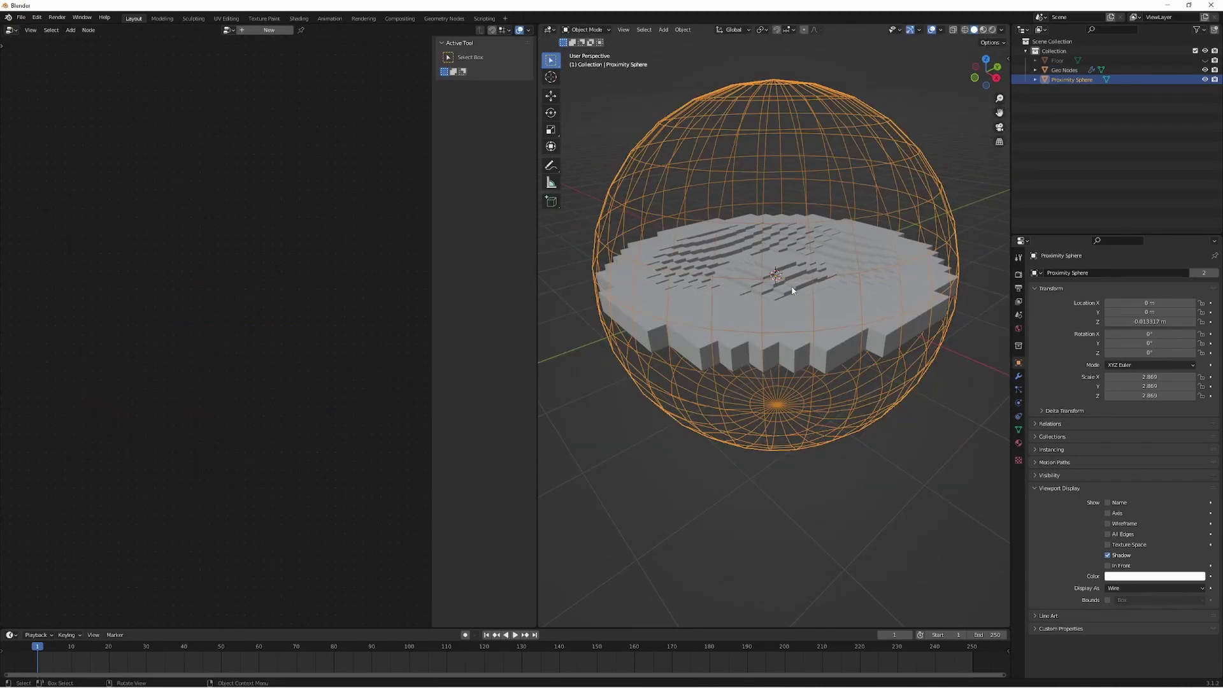
{"action": "left_click", "coordinate": [782, 278]}
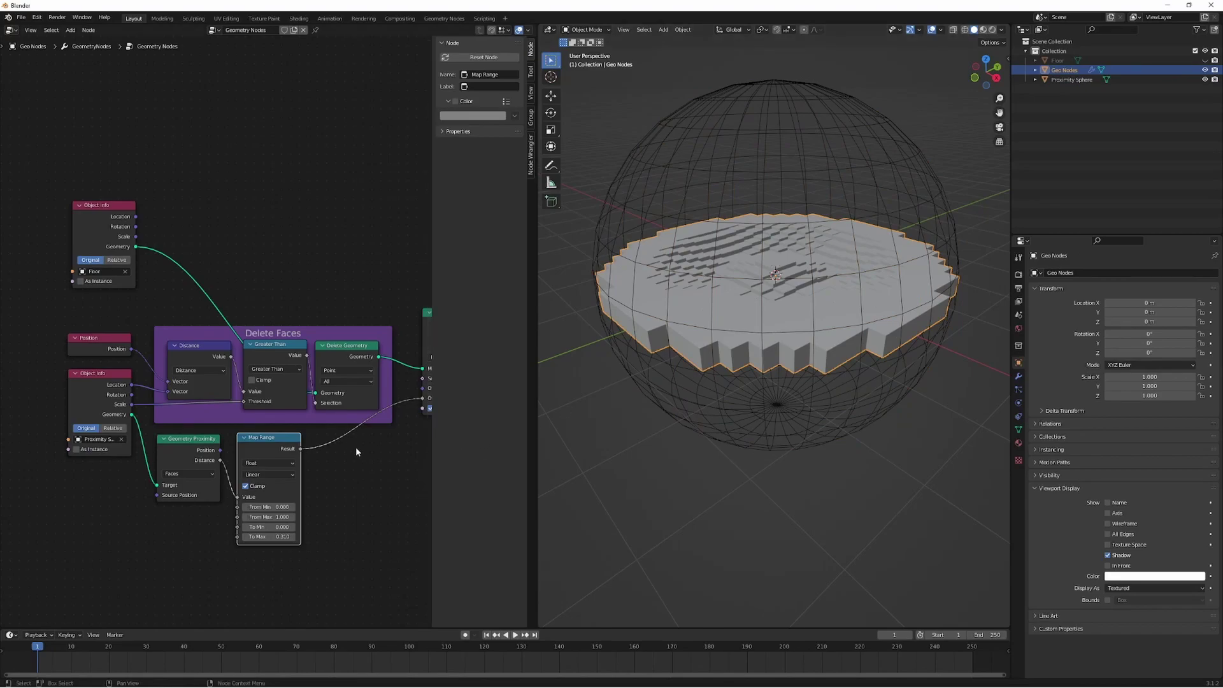
Step: Set the Object Info nodes for both the Floor and the Proximity Sphere to Relative
{"action": "middle_click_drag", "start_coordinate": [353, 450], "coordinate": [312, 463]}
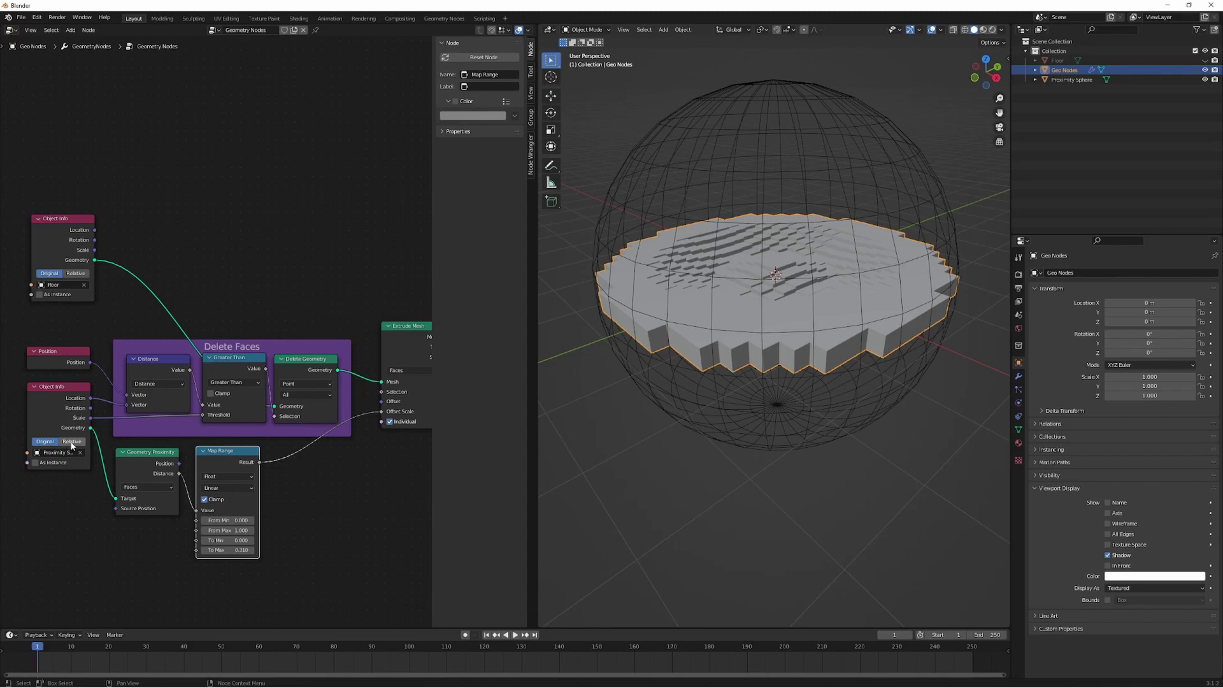
{"action": "left_click_drag", "start_coordinate": [56, 398], "coordinate": [54, 405]}
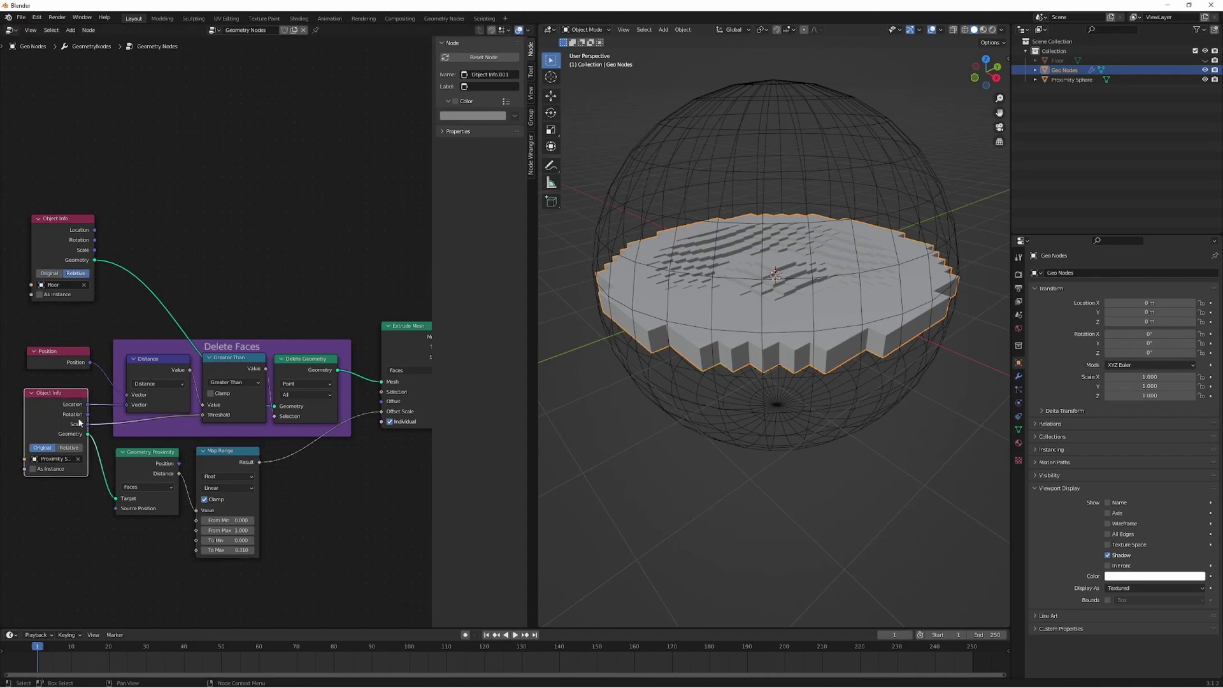
{"action": "left_click", "coordinate": [70, 448]}
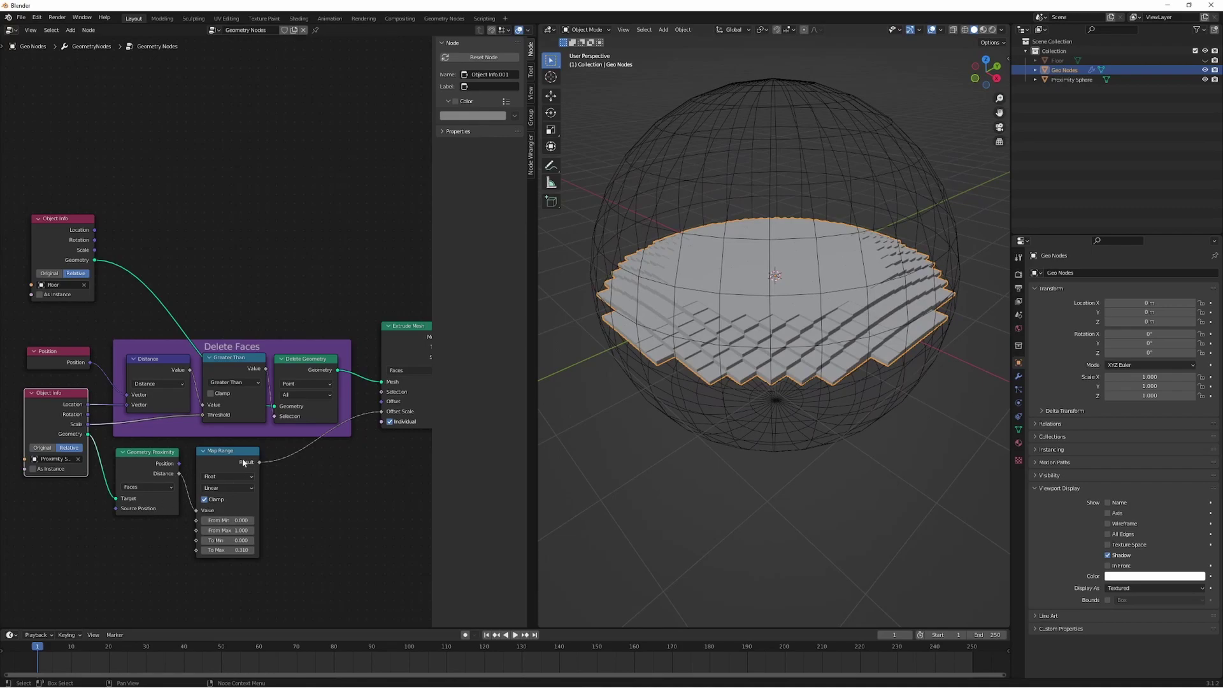
Step: Make the original Floor object visible and inspect how the extruded faces sit against it
{"action": "middle_click_drag", "start_coordinate": [780, 239], "coordinate": [650, 364]}
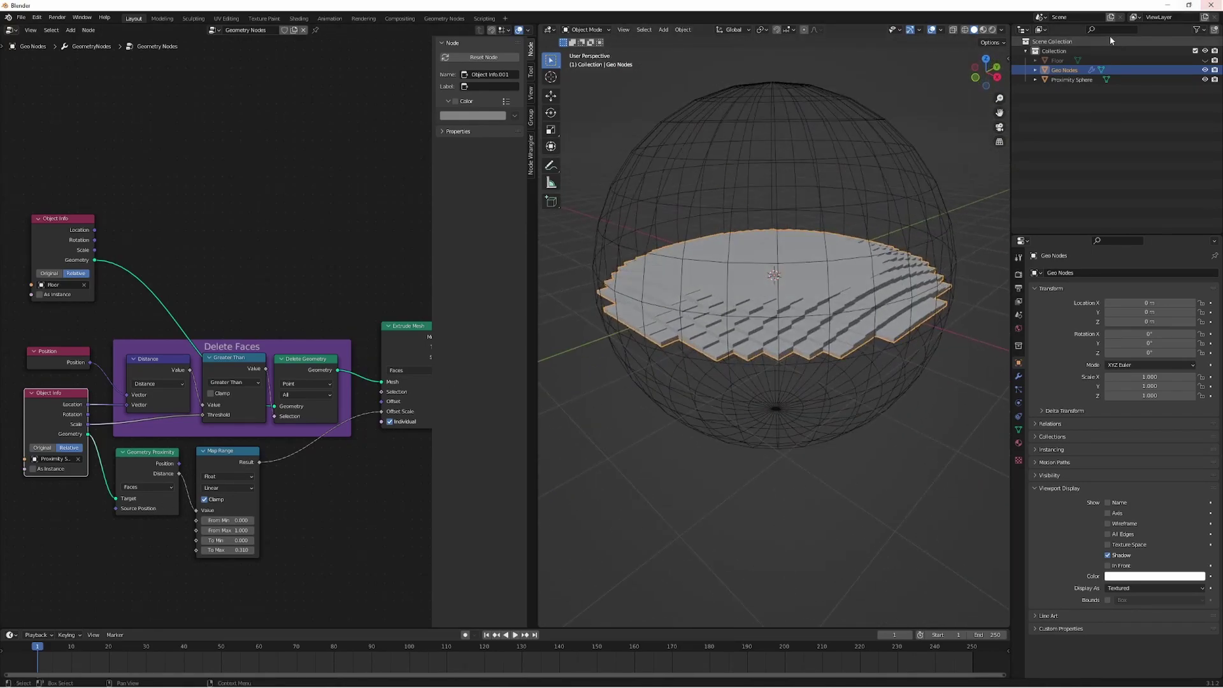
{"action": "left_click", "coordinate": [1204, 60]}
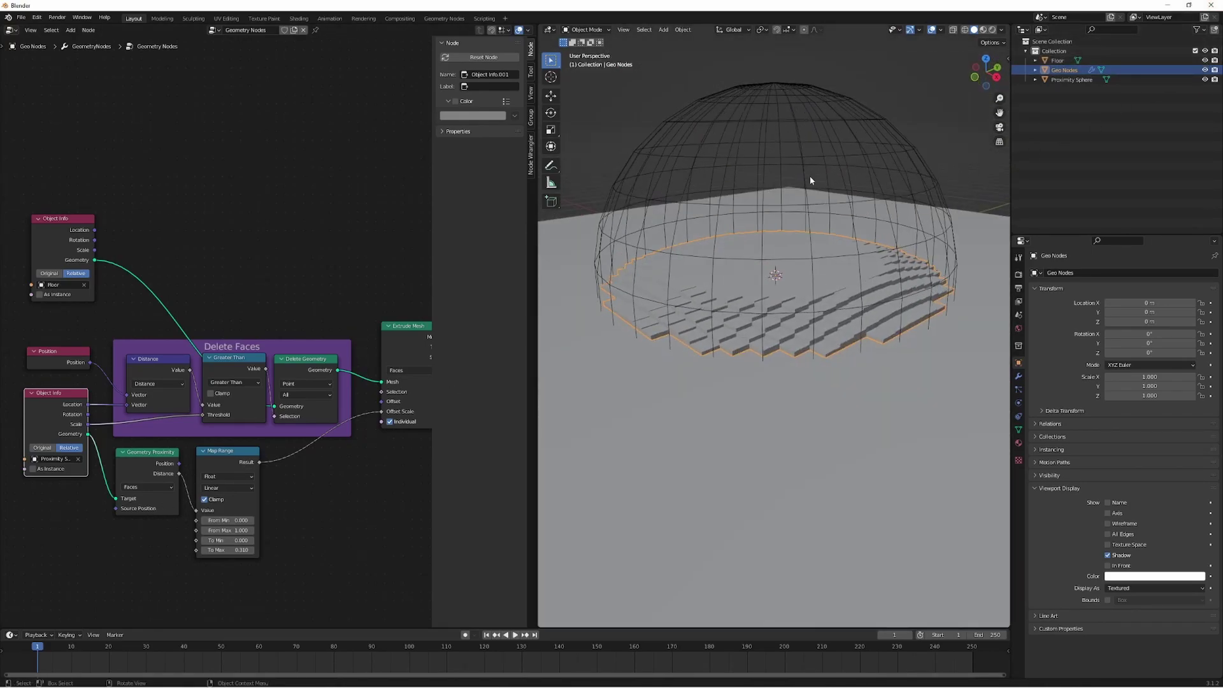
{"action": "middle_click_drag", "start_coordinate": [640, 166], "coordinate": [747, 350]}
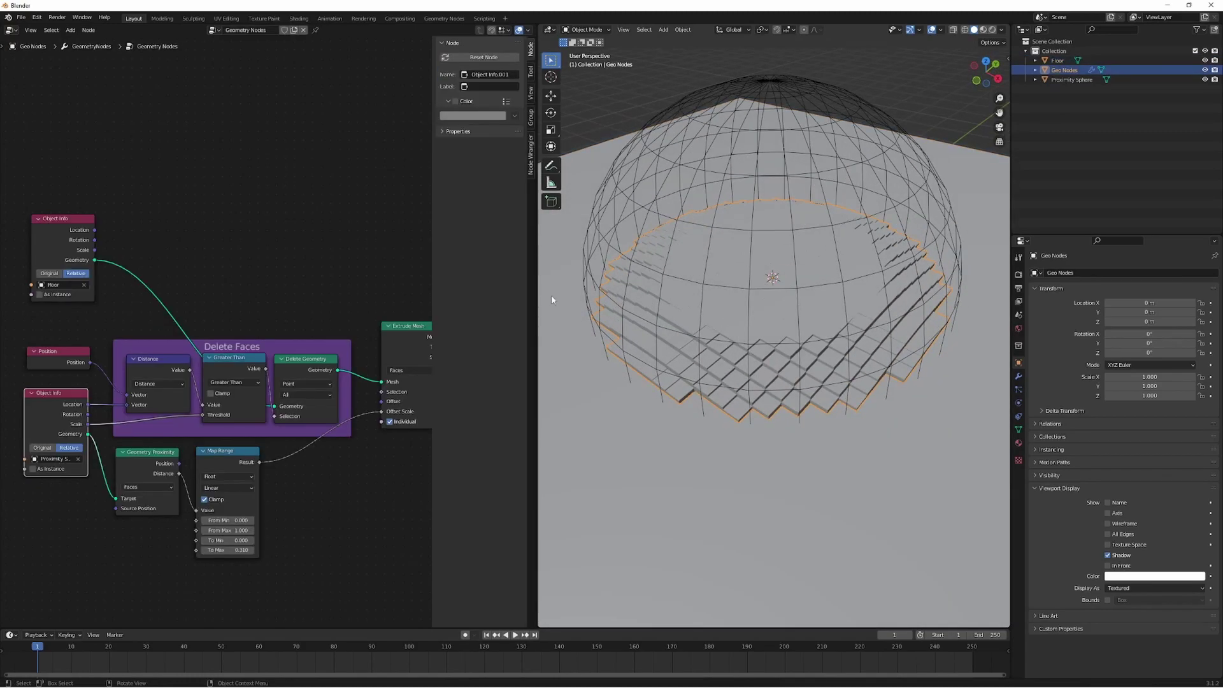
Step: Insert a Set Material node on the link between the Floor's Object Info and Delete Geometry
{"action": "scroll", "coordinate": [337, 203], "scroll_direction": "up", "scroll_amount": 1}
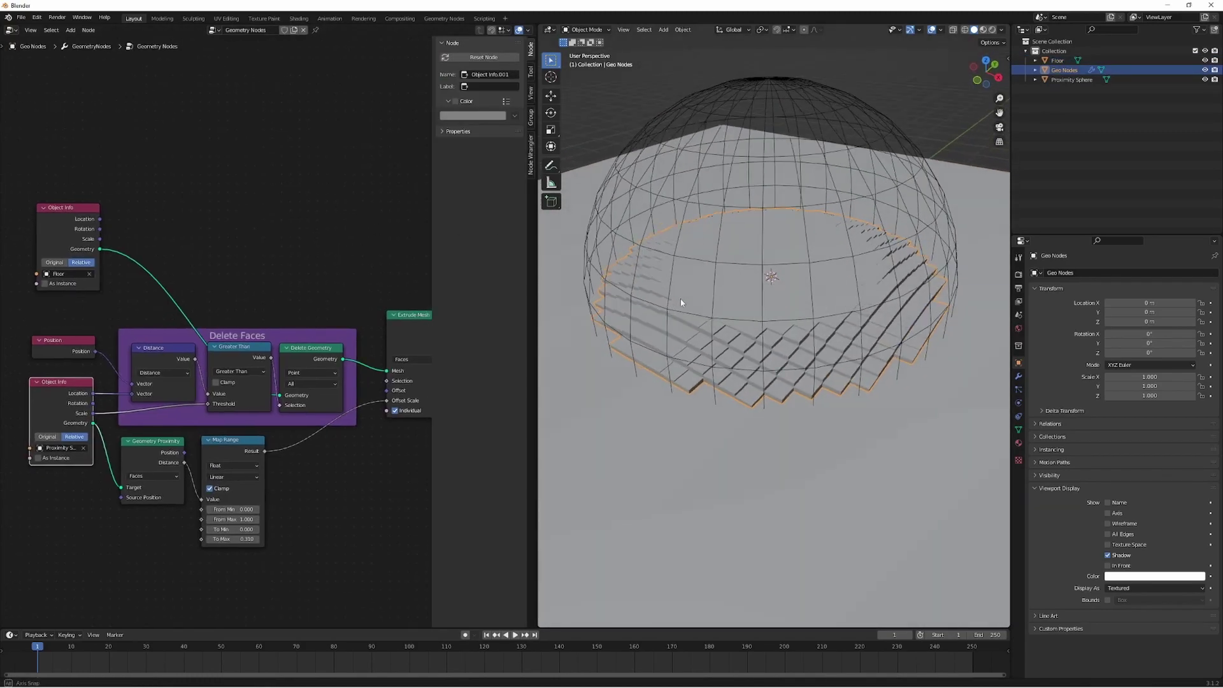
{"action": "key", "text": "shift+a"}
{"action": "left_click", "coordinate": [252, 232]}
{"action": "type", "text": "set mat"}
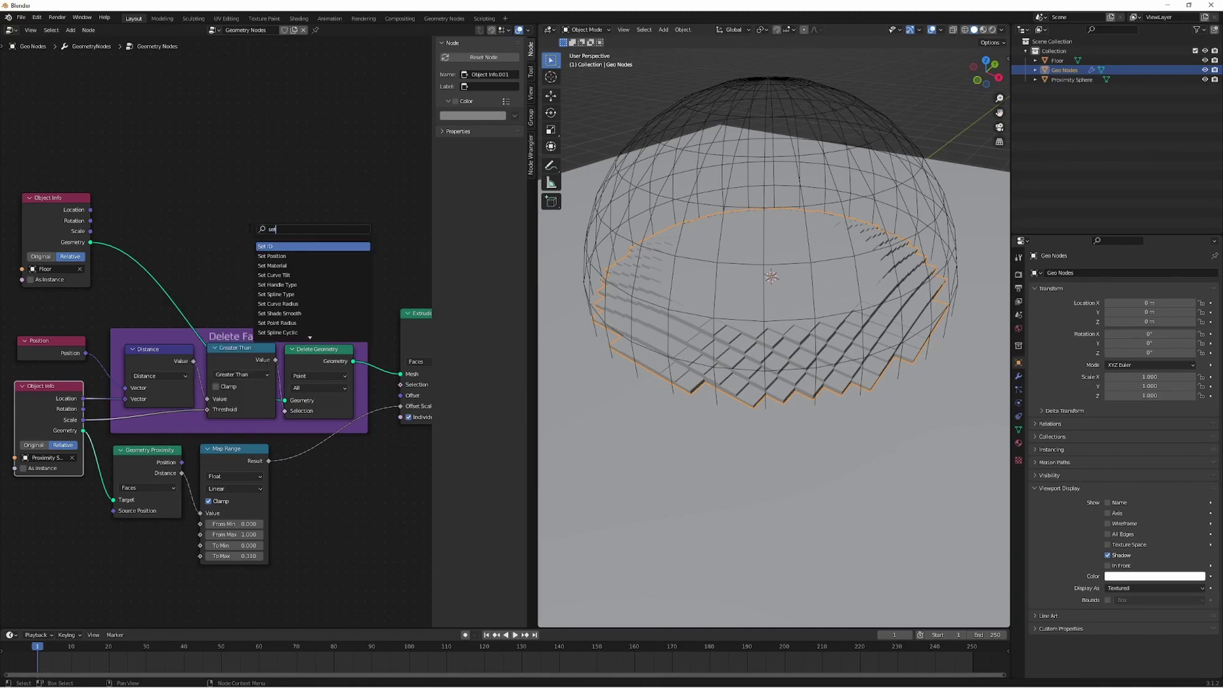
{"action": "key", "text": "Return"}
{"action": "left_click", "coordinate": [156, 222]}
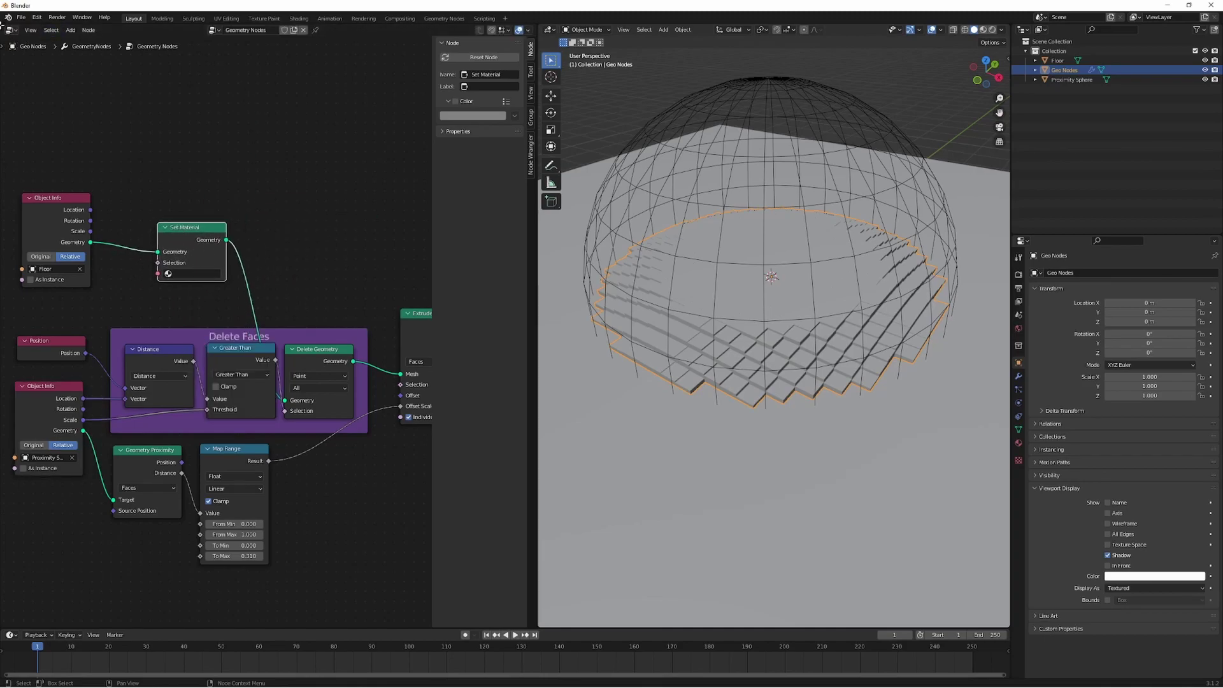
Step: Split the node editor horizontally and turn the upper area into a Shader Editor
{"action": "left_click_drag", "start_coordinate": [3, 26], "coordinate": [11, 160]}
{"action": "left_click", "coordinate": [10, 30]}
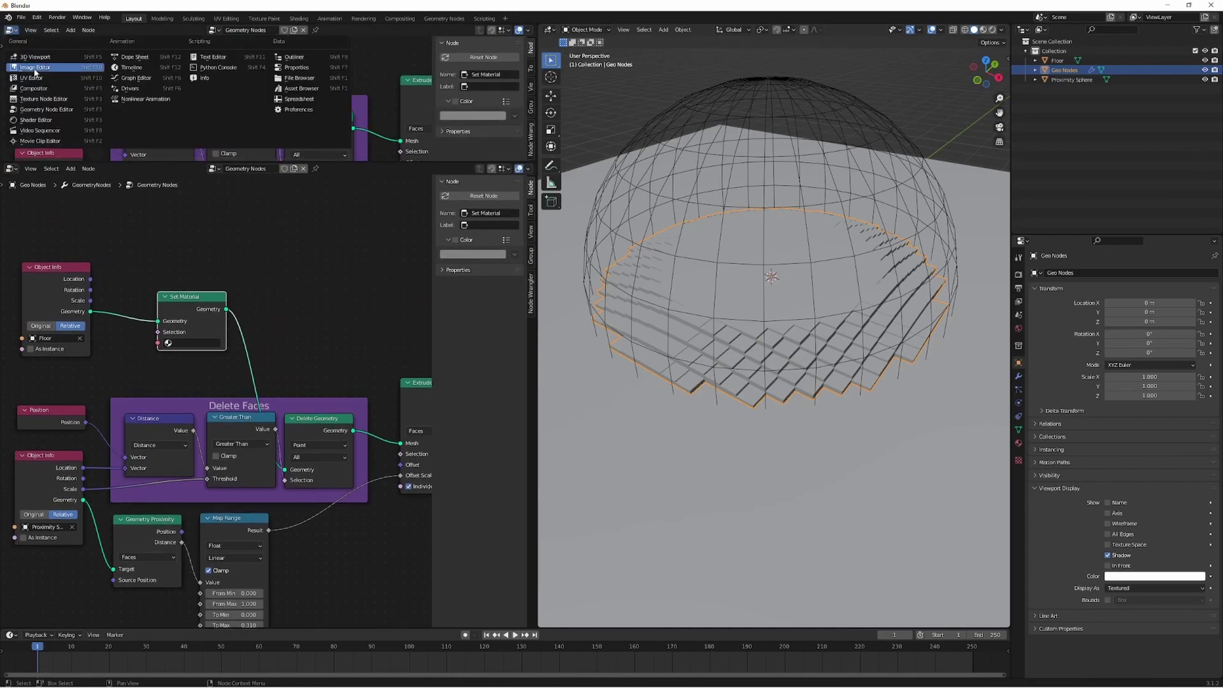
{"action": "left_click", "coordinate": [38, 109]}
Step: Create a new material for the Geo Nodes object, name it Gold, and bring its Principled BSDF into view
{"action": "left_click", "coordinate": [287, 31]}
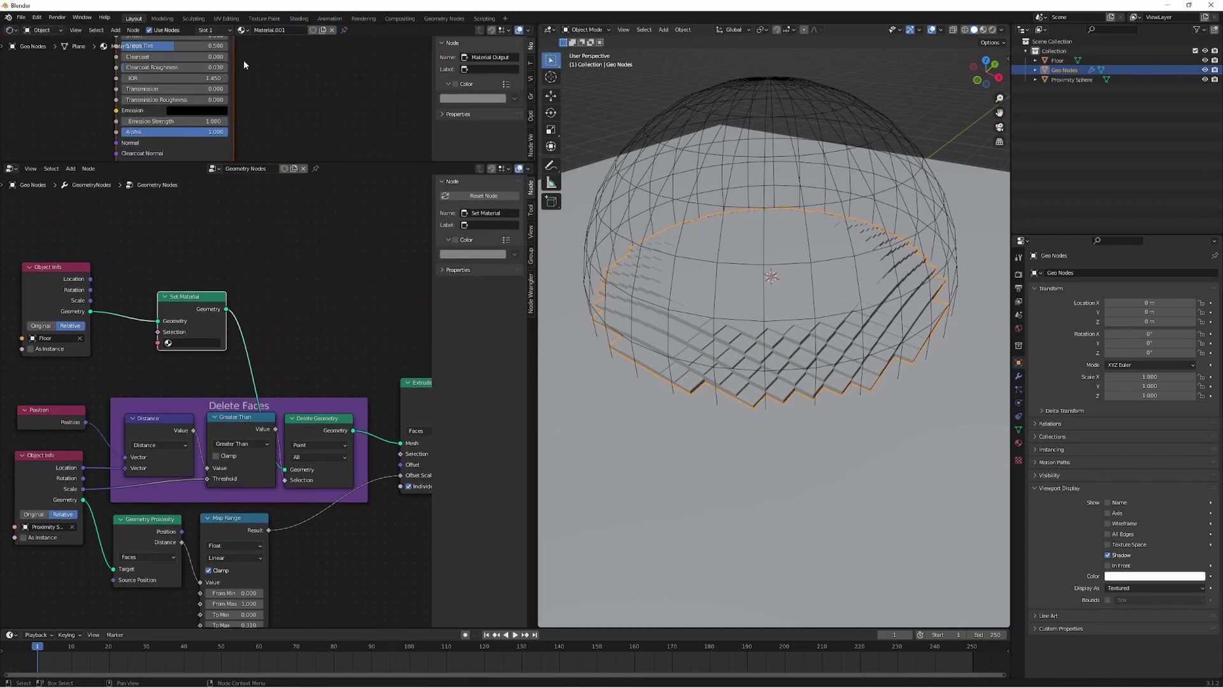
{"action": "key", "text": "Return"}
{"action": "scroll", "coordinate": [319, 86], "scroll_direction": "down", "scroll_amount": 4}
{"action": "middle_click_drag", "start_coordinate": [318, 86], "coordinate": [322, 157]}
{"action": "middle_click_drag", "start_coordinate": [279, 82], "coordinate": [292, 118]}
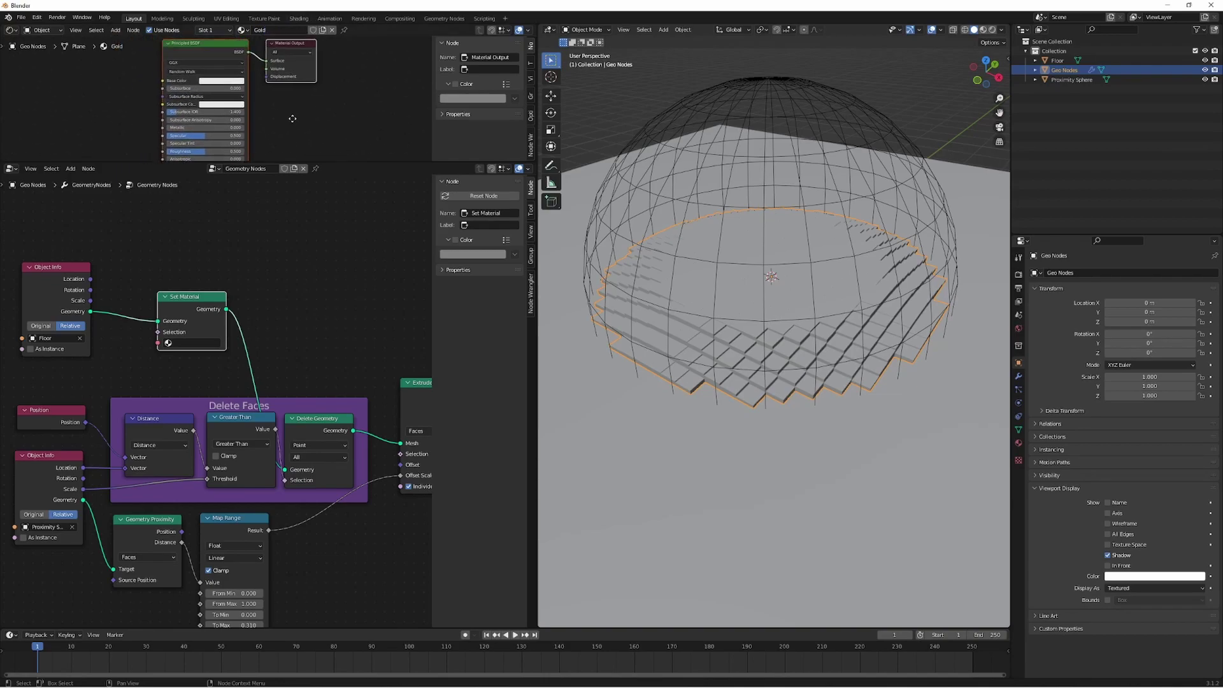
Step: Set the Gold material's Base Color to a light orange and its Metallic to 1.000
{"action": "left_click", "coordinate": [222, 82]}
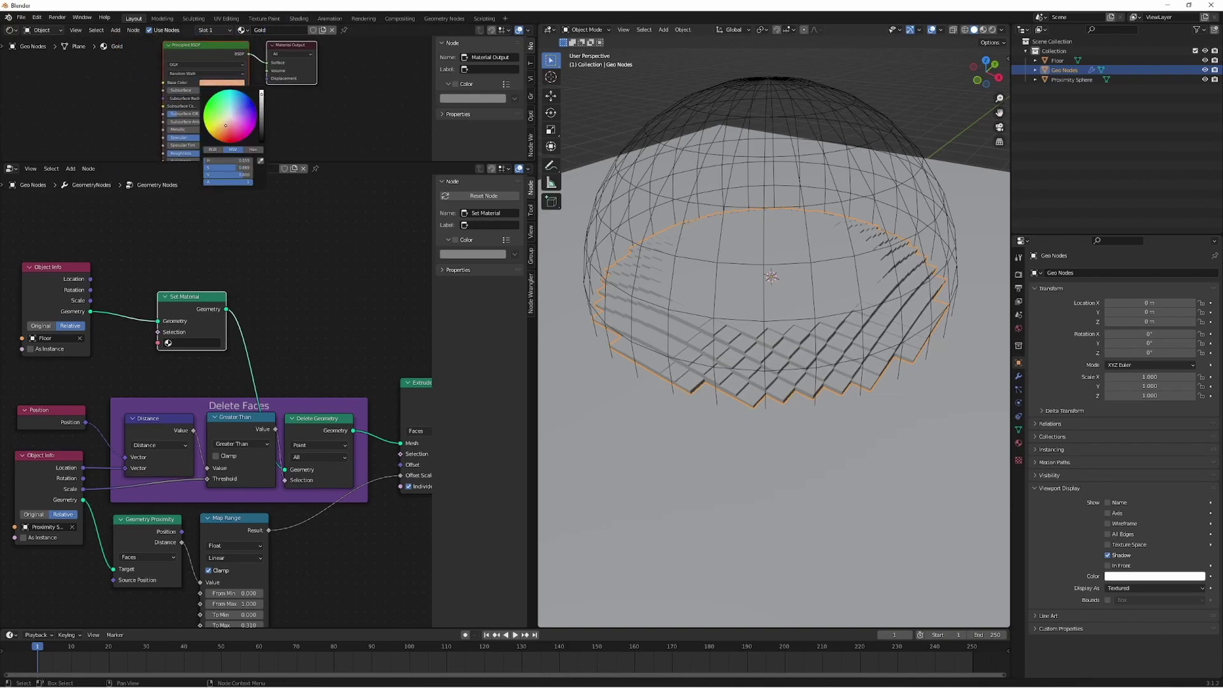
{"action": "scroll", "coordinate": [229, 95], "scroll_direction": "up", "scroll_amount": 3}
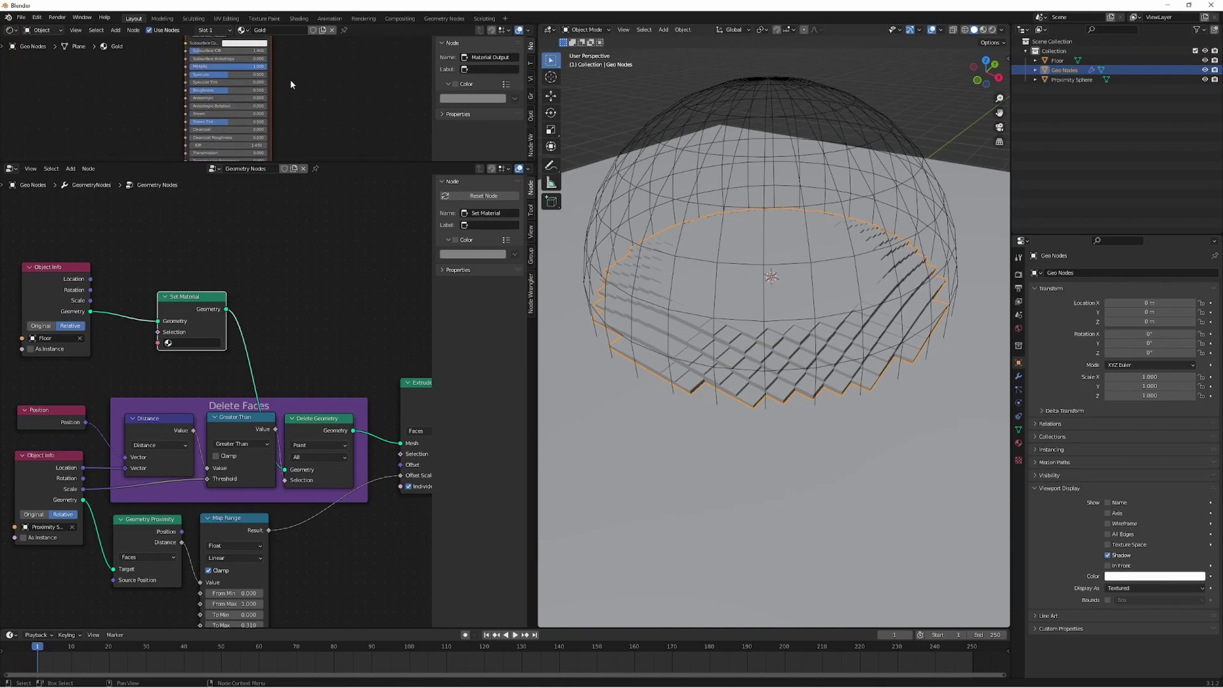
{"action": "middle_click_drag", "start_coordinate": [326, 98], "coordinate": [297, 133]}
Step: Choose Gold as the Set Material node's material and switch the viewport to Material Preview shading
{"action": "left_click", "coordinate": [190, 345]}
{"action": "left_click", "coordinate": [191, 358]}
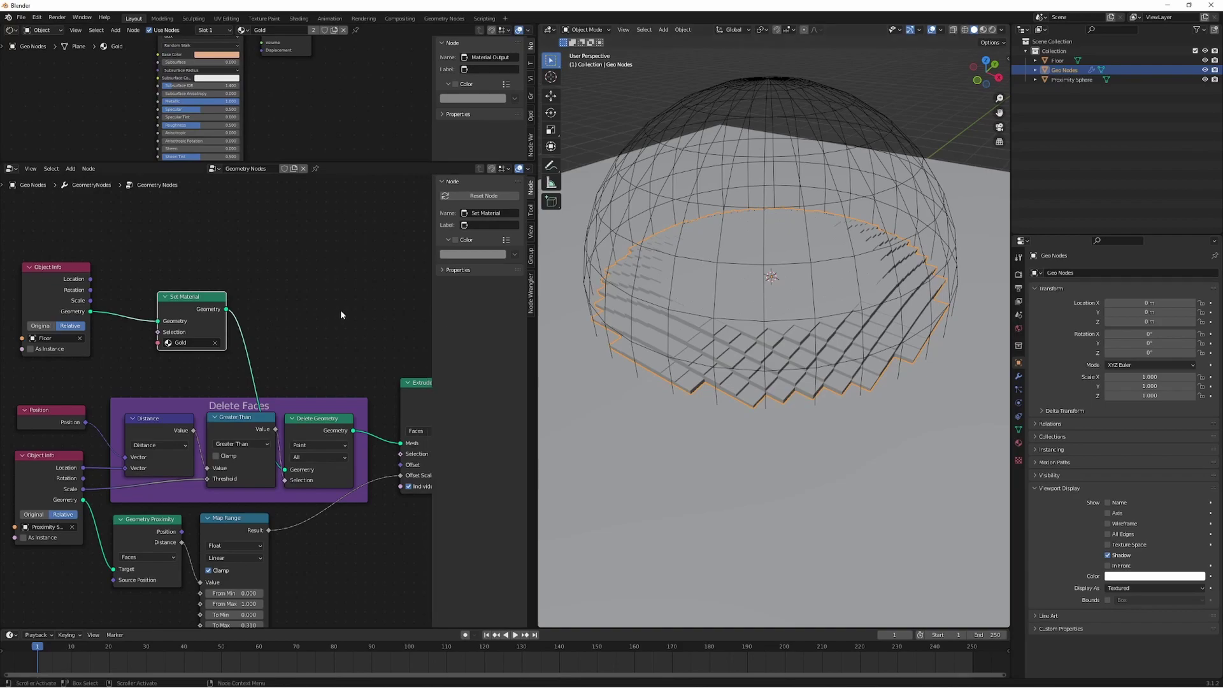
{"action": "middle_click_drag", "start_coordinate": [315, 438], "coordinate": [283, 409]}
{"action": "middle_click_drag", "start_coordinate": [253, 357], "coordinate": [254, 351]}
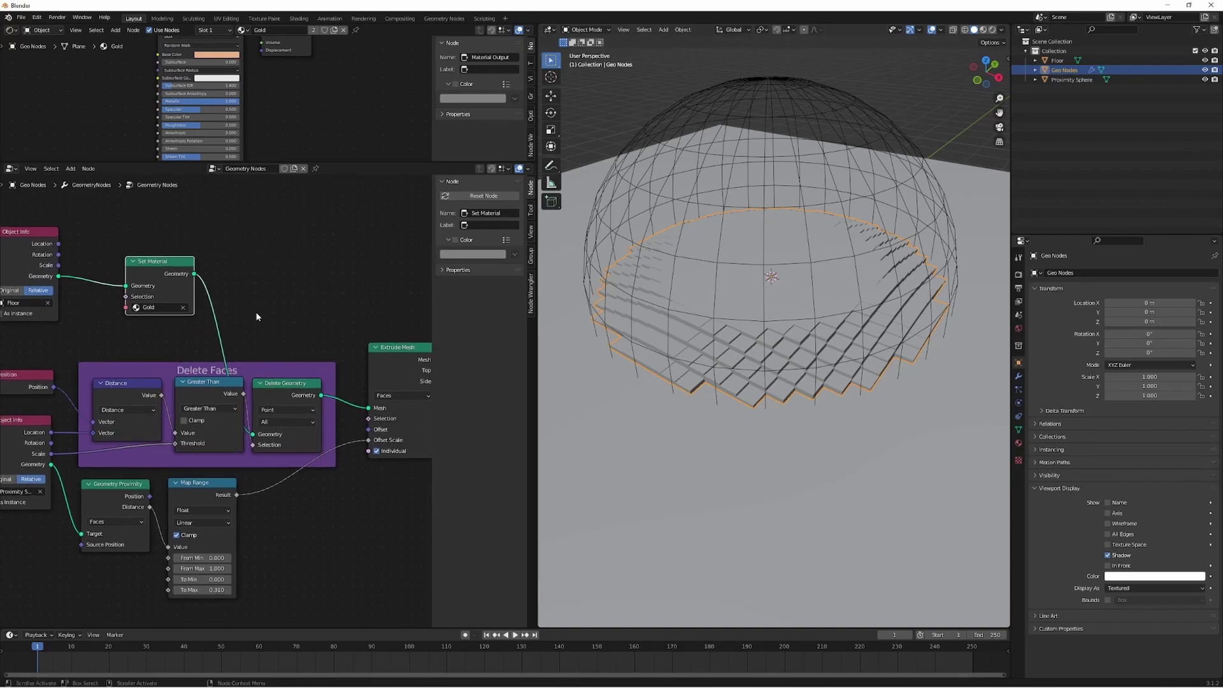
{"action": "left_click", "coordinate": [981, 30]}
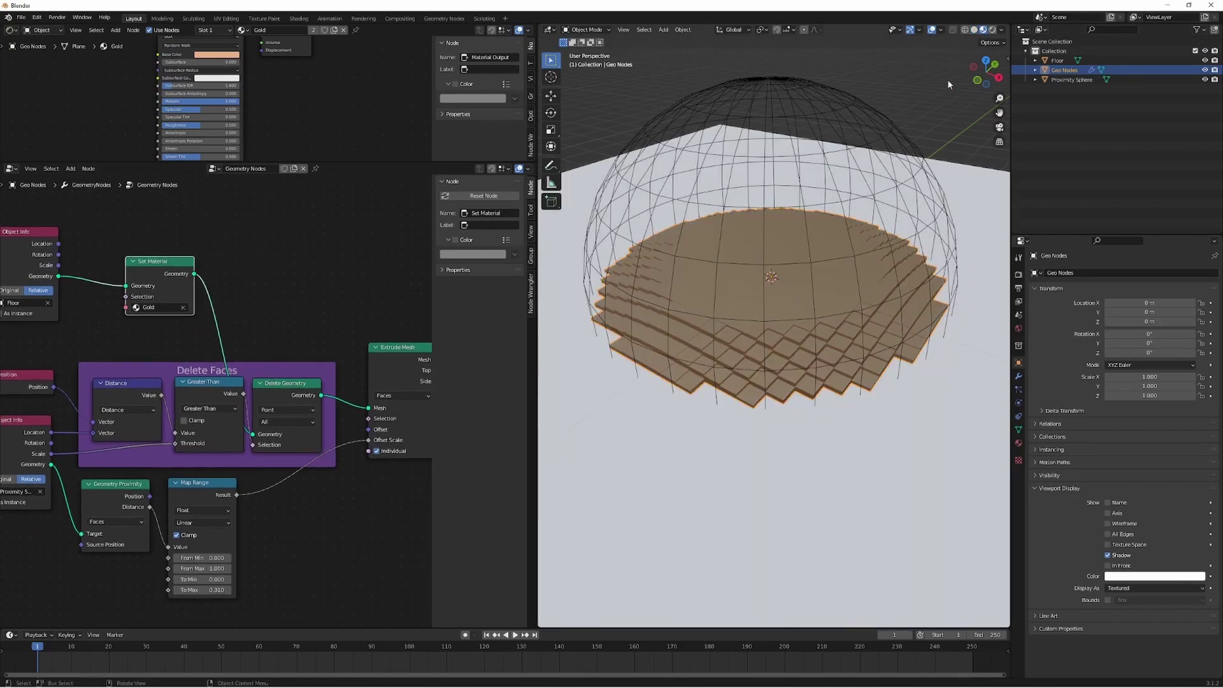
Step: Shift the Gold material's Base Color toward a yellower gold tone
{"action": "middle_click_drag", "start_coordinate": [236, 83], "coordinate": [242, 101]}
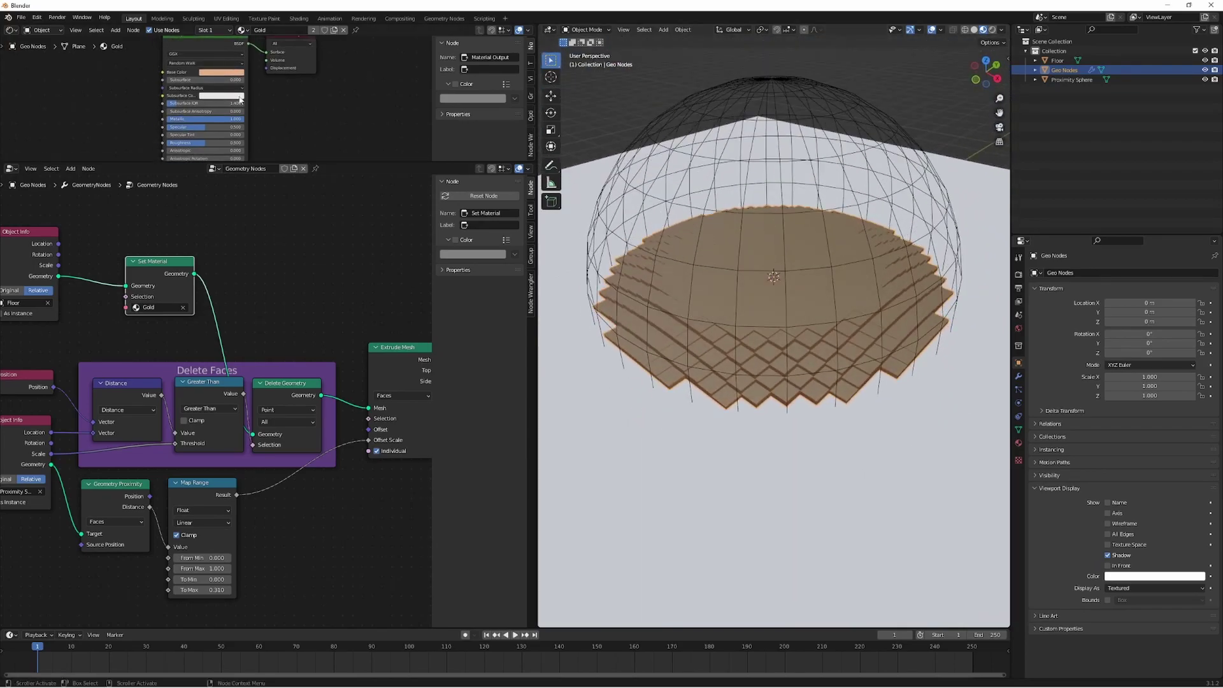
{"action": "left_click", "coordinate": [220, 73]}
{"action": "left_click_drag", "start_coordinate": [221, 119], "coordinate": [222, 116]}
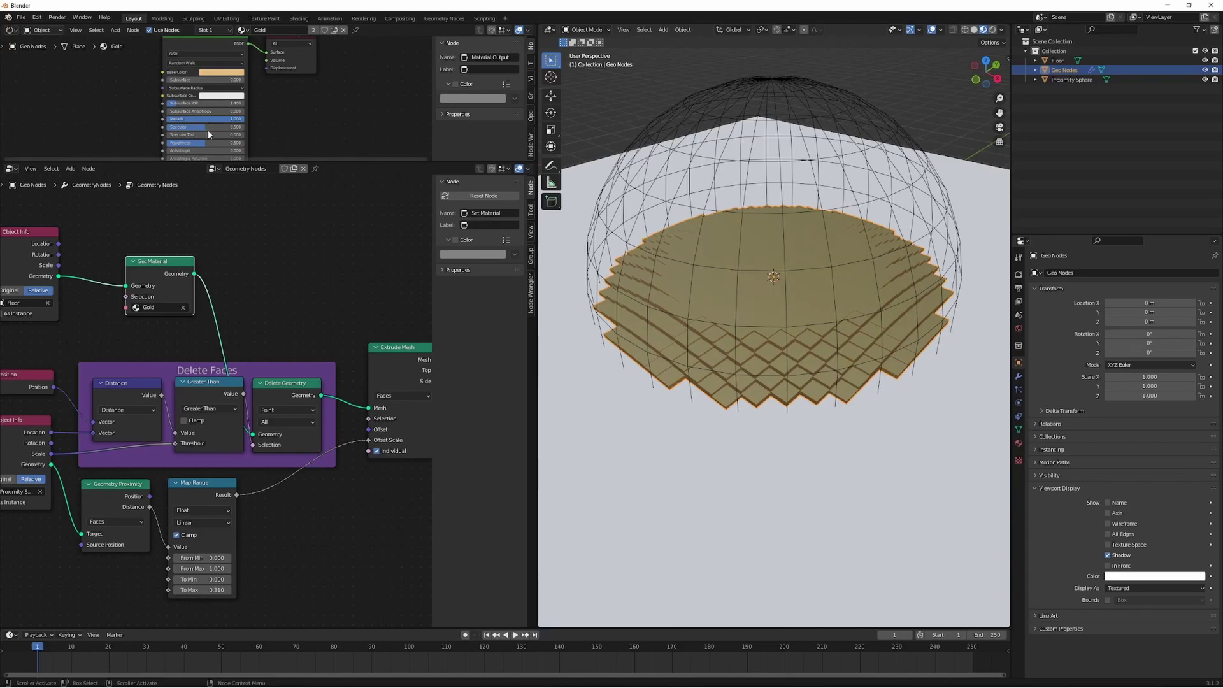
Step: Deselect the Geo Nodes object and examine the gold extruded faces from a low angle
{"action": "middle_click_drag", "start_coordinate": [575, 243], "coordinate": [605, 176]}
{"action": "left_click", "coordinate": [605, 177]}
{"action": "scroll", "coordinate": [716, 300], "scroll_direction": "up", "scroll_amount": 3}
{"action": "middle_click_drag", "start_coordinate": [716, 300], "coordinate": [724, 268]}
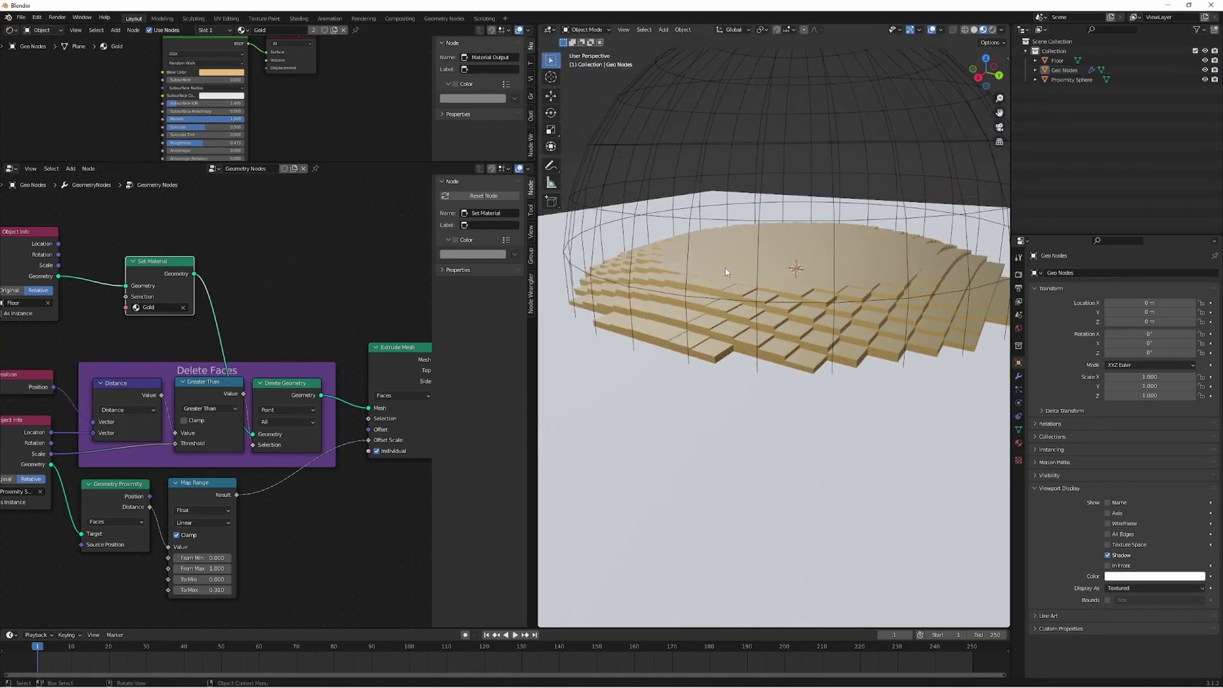
Step: Rearrange the Distance, Greater Than and Delete Geometry nodes more compactly inside the Delete Faces frame
{"action": "scroll", "coordinate": [192, 534], "scroll_direction": "down", "scroll_amount": 4}
{"action": "middle_click_drag", "start_coordinate": [192, 534], "coordinate": [301, 498]}
{"action": "scroll", "coordinate": [191, 390], "scroll_direction": "up", "scroll_amount": 2}
{"action": "left_click_drag", "start_coordinate": [176, 387], "coordinate": [170, 420]}
{"action": "middle_click_drag", "start_coordinate": [247, 400], "coordinate": [186, 405]}
{"action": "mouse_move", "coordinate": [186, 405]}
{"action": "left_mouse_down"}
{"action": "mouse_move", "coordinate": [177, 410]}
{"action": "mouse_move", "coordinate": [189, 400]}
{"action": "left_mouse_up"}
{"action": "left_click_drag", "start_coordinate": [263, 409], "coordinate": [252, 408]}
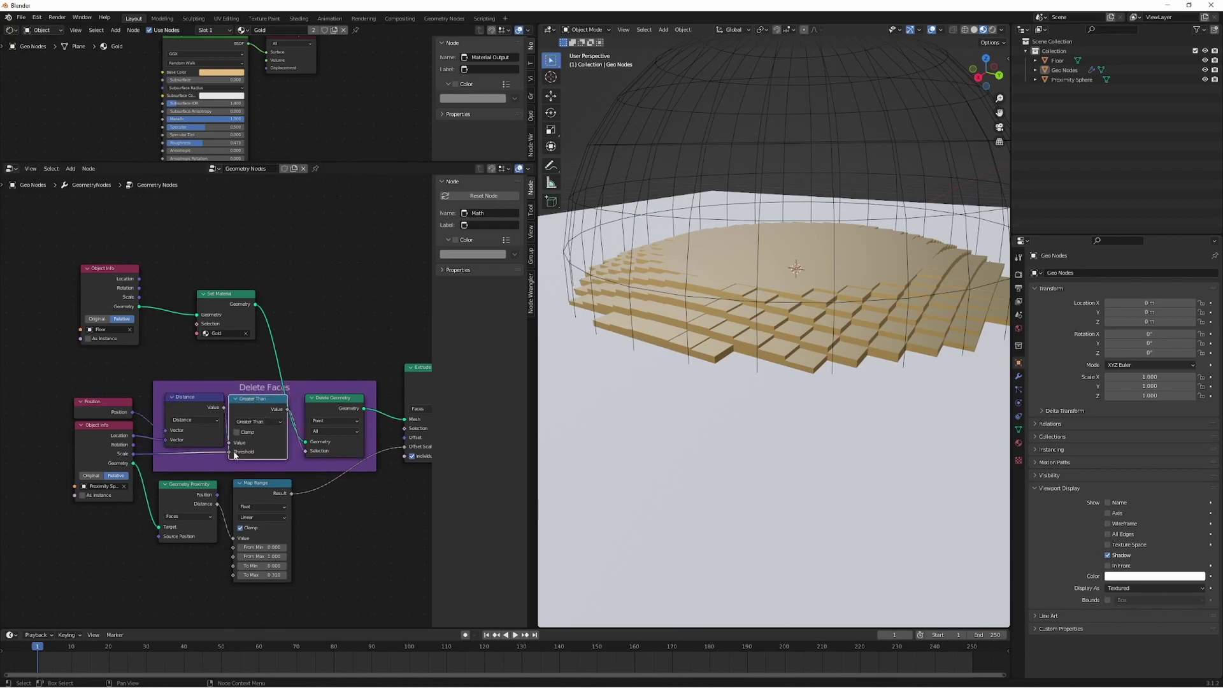
{"action": "left_click_drag", "start_coordinate": [243, 405], "coordinate": [243, 404]}
{"action": "middle_click_drag", "start_coordinate": [640, 347], "coordinate": [645, 251]}
{"action": "middle_click_drag", "start_coordinate": [592, 326], "coordinate": [534, 444]}
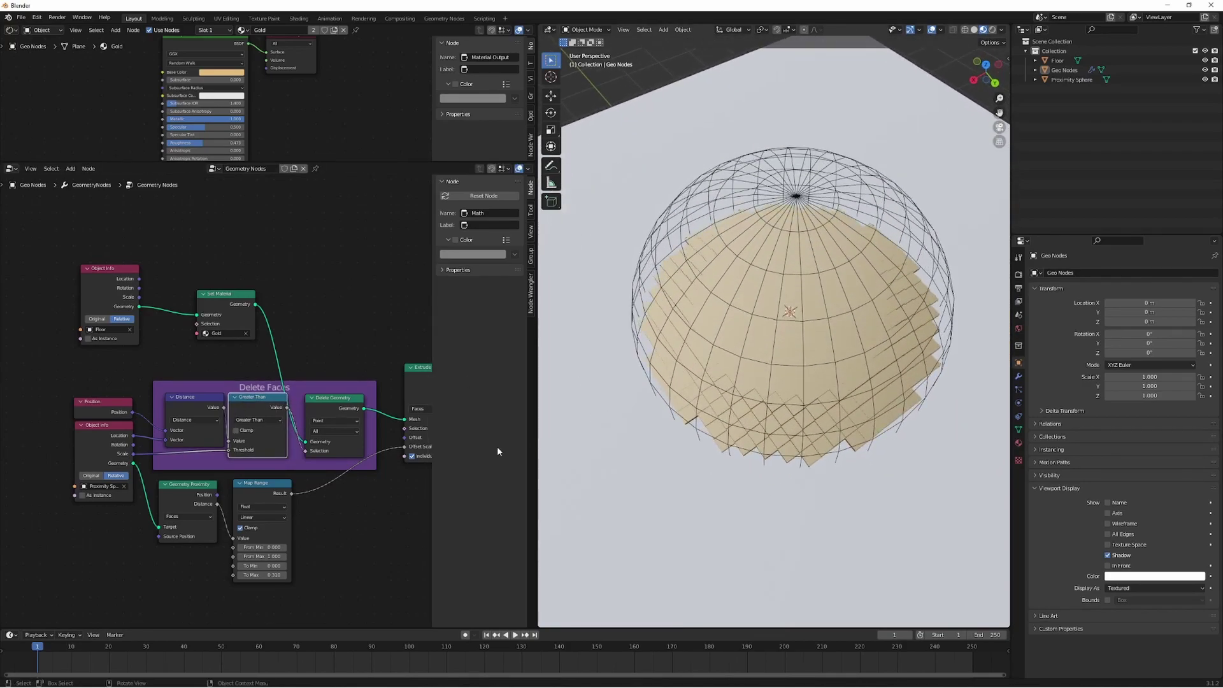
{"action": "left_click_drag", "start_coordinate": [321, 408], "coordinate": [308, 407]}
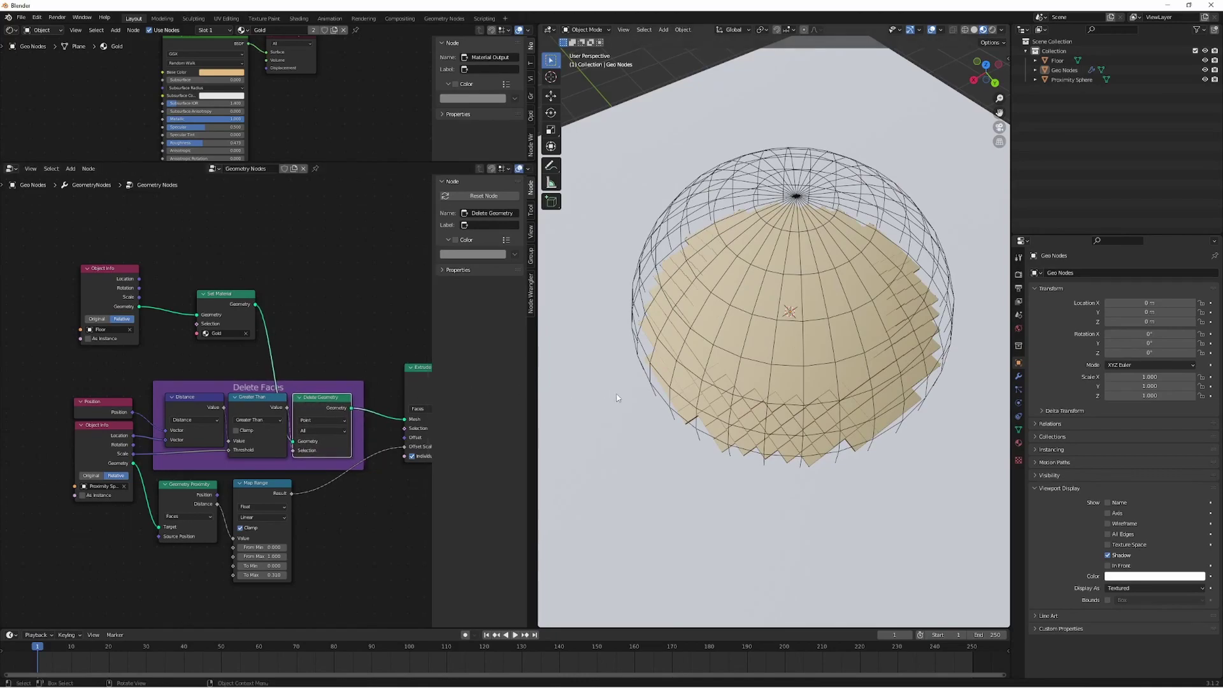
Step: Place the Geometry Proximity and Map Range nodes side by side just beneath the Delete Faces frame
{"action": "middle_click_drag", "start_coordinate": [847, 304], "coordinate": [826, 186]}
{"action": "scroll", "coordinate": [384, 538], "scroll_direction": "up", "scroll_amount": 1}
{"action": "middle_click_drag", "start_coordinate": [602, 490], "coordinate": [632, 444]}
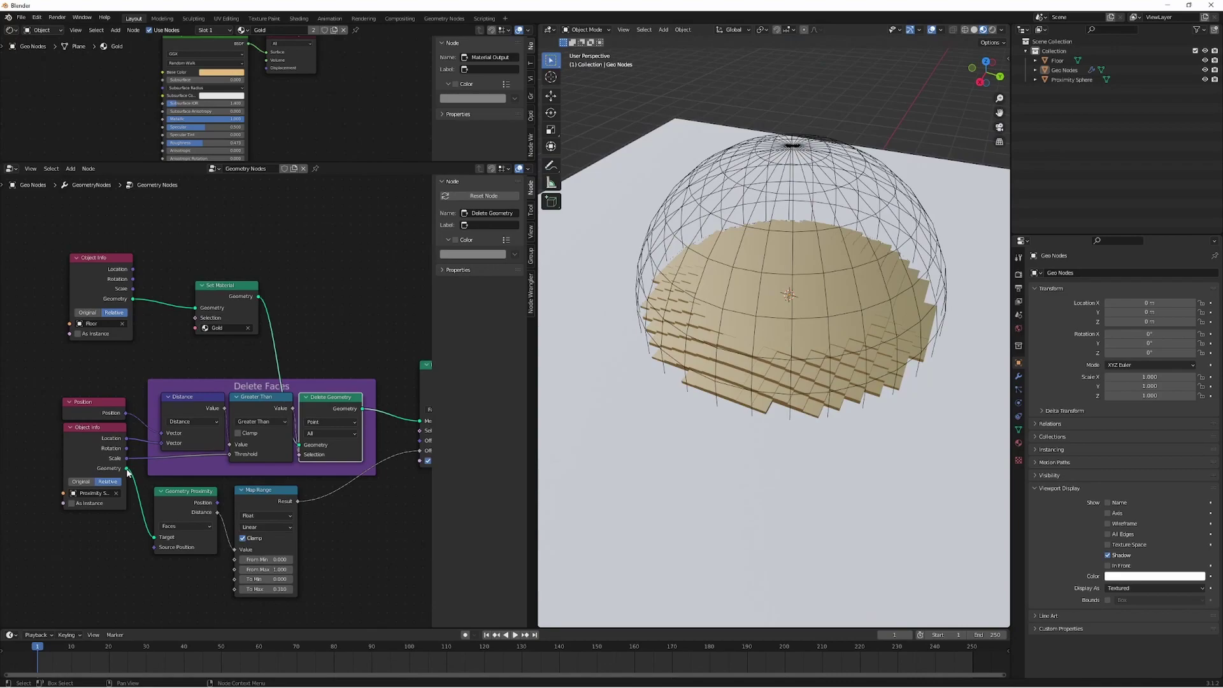
{"action": "left_click_drag", "start_coordinate": [177, 491], "coordinate": [179, 485]}
{"action": "left_click_drag", "start_coordinate": [264, 495], "coordinate": [254, 490]}
{"action": "scroll", "coordinate": [286, 519], "scroll_direction": "up", "scroll_amount": 2}
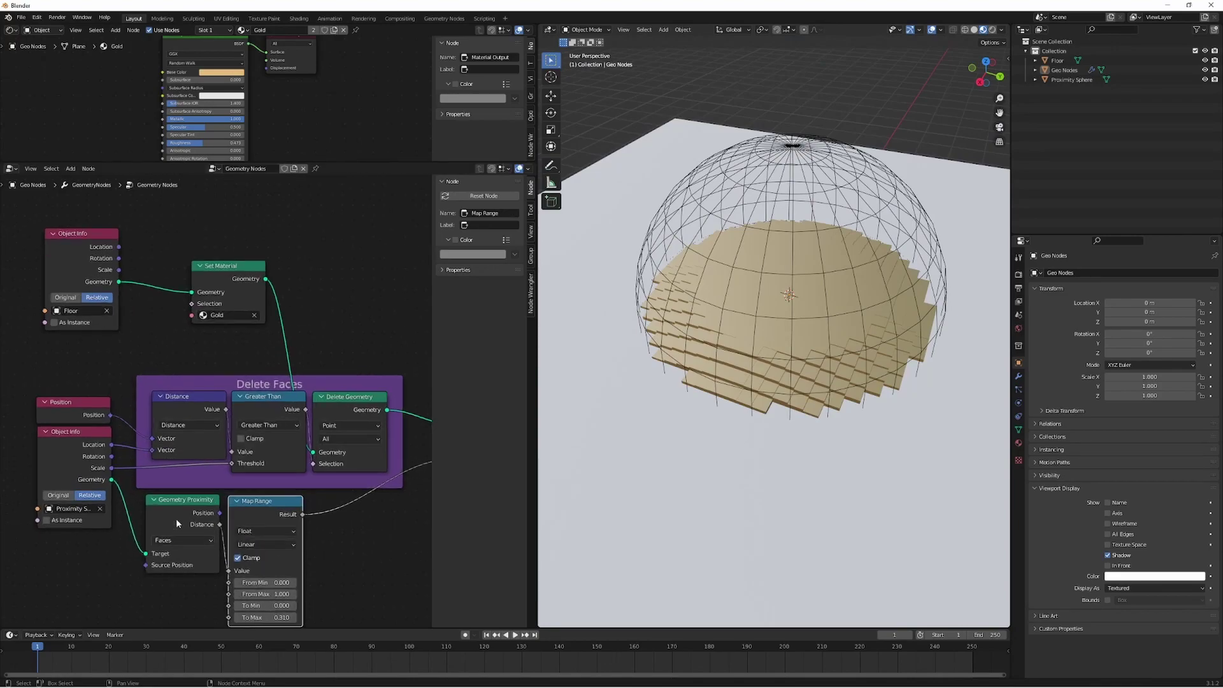
{"action": "left_click_drag", "start_coordinate": [193, 533], "coordinate": [267, 521]}
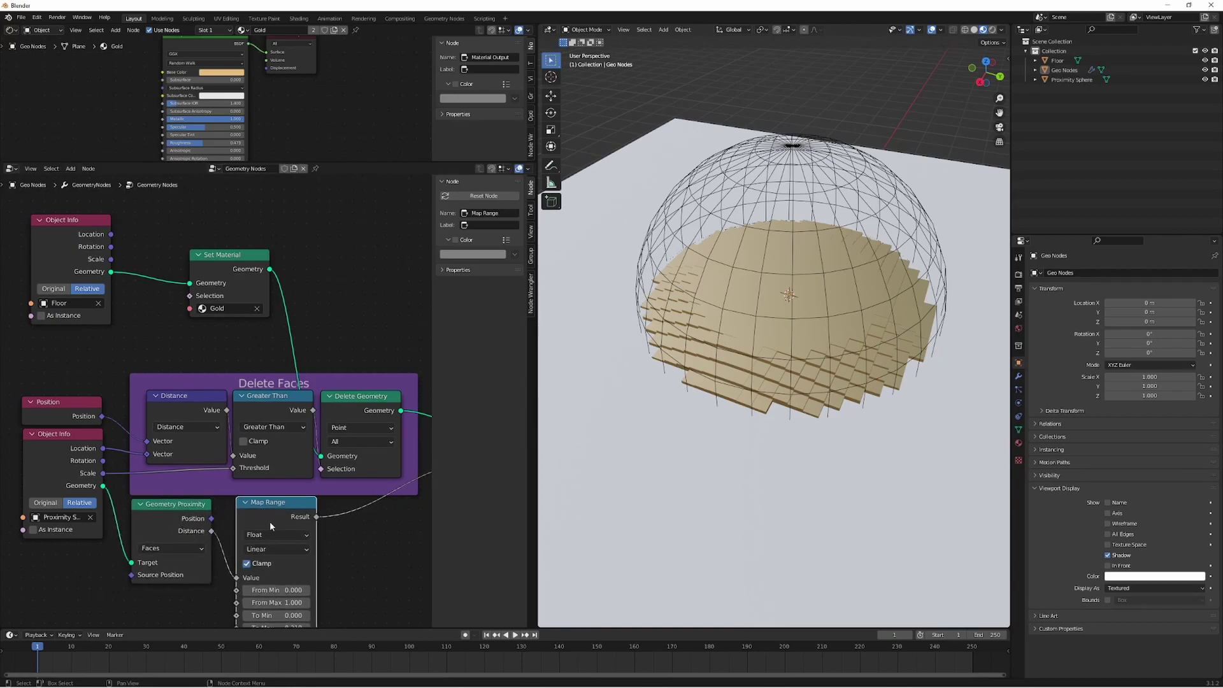
{"action": "middle_click_drag", "start_coordinate": [313, 526], "coordinate": [281, 491]}
{"action": "left_click_drag", "start_coordinate": [251, 477], "coordinate": [236, 483]}
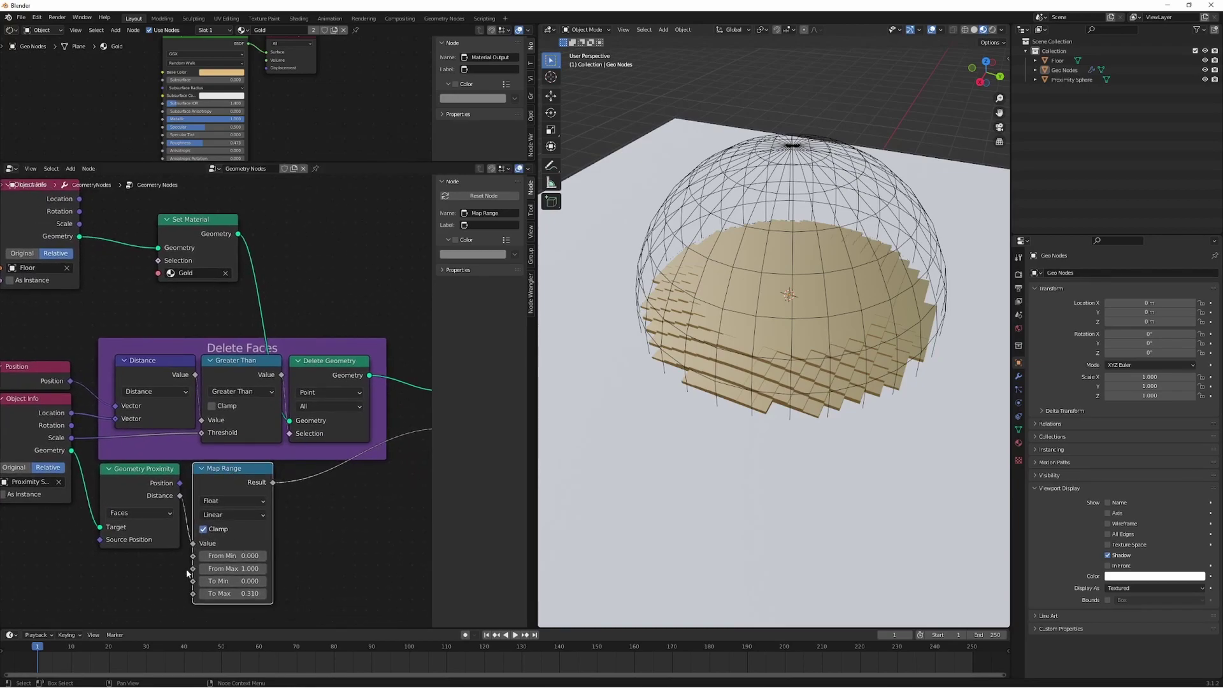
Step: Set the Map Range node's From Min to -0.010
{"action": "middle_click_drag", "start_coordinate": [559, 475], "coordinate": [687, 383]}
{"action": "scroll", "coordinate": [664, 388], "scroll_direction": "up", "scroll_amount": 3}
{"action": "scroll", "coordinate": [694, 377], "scroll_direction": "down", "scroll_amount": 3}
{"action": "scroll", "coordinate": [698, 377], "scroll_direction": "up", "scroll_amount": 2}
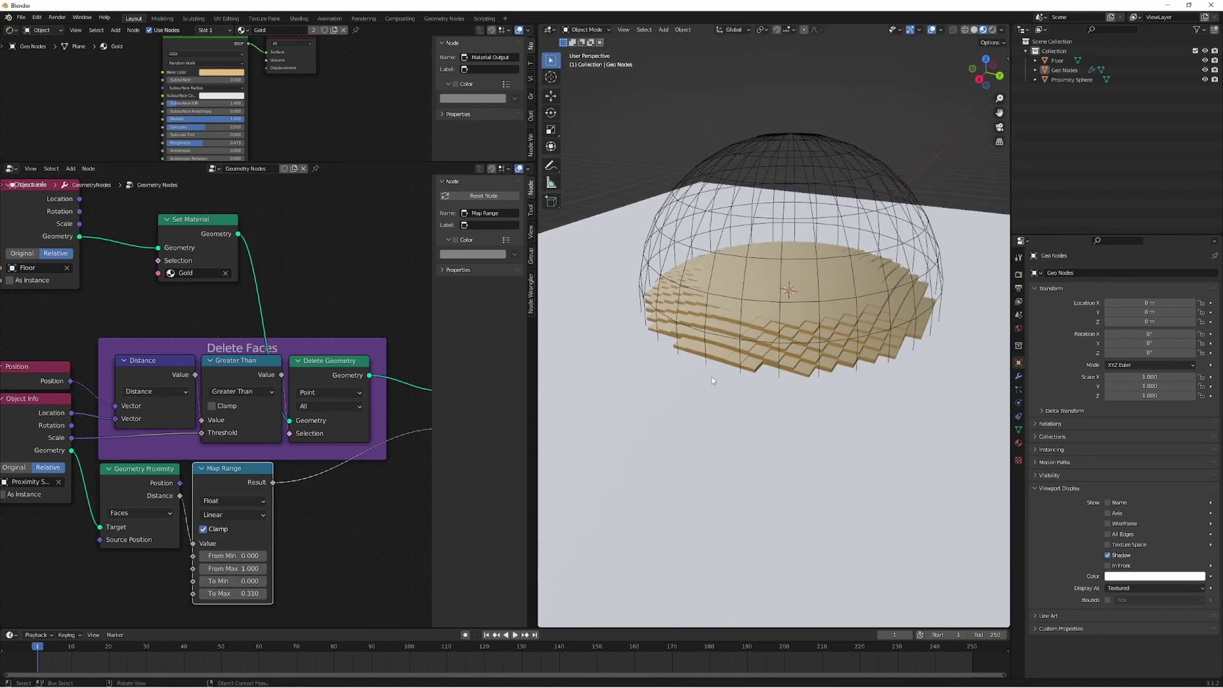
{"action": "left_click_drag", "start_coordinate": [236, 593], "coordinate": [253, 593]}
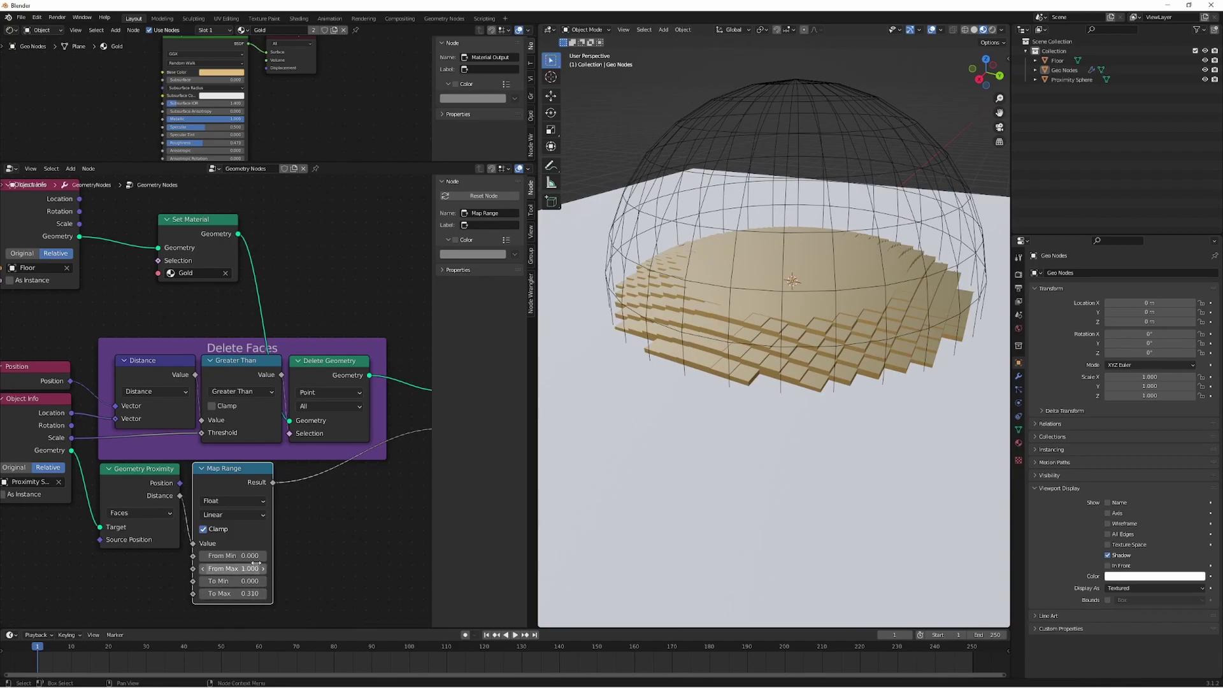
{"action": "left_click", "coordinate": [230, 556]}
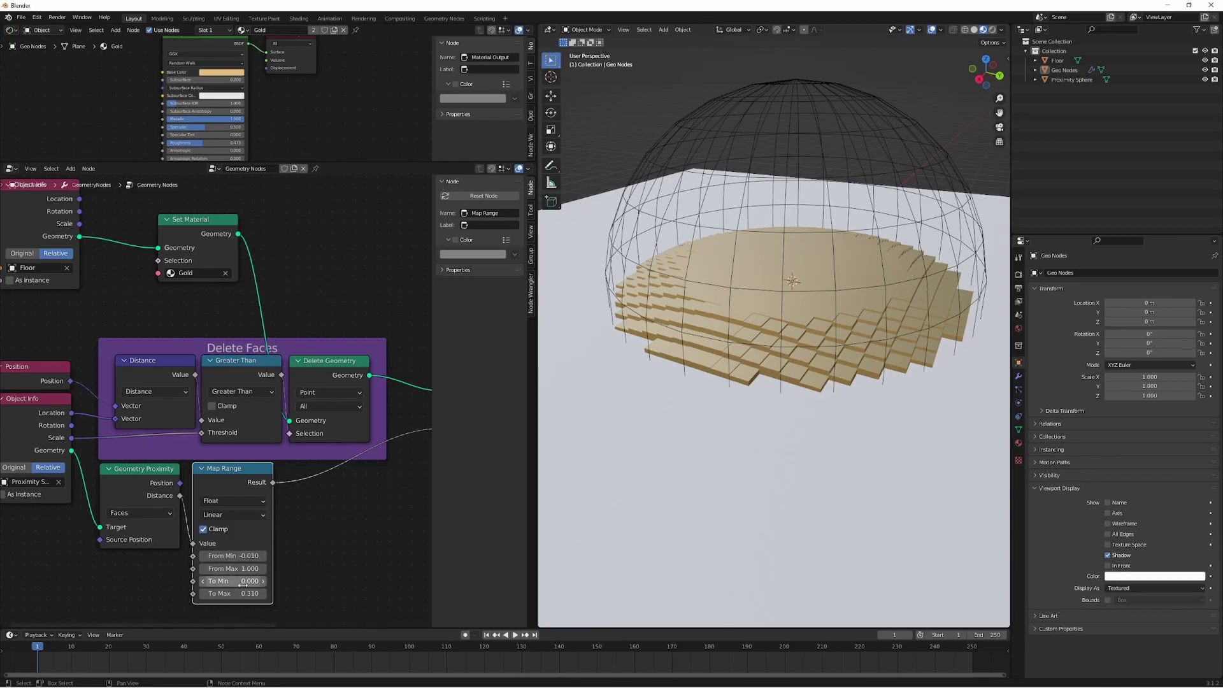
Step: Set the Map Range node's To Max to 0.920 to make the extrusions taller
{"action": "mouse_move", "coordinate": [233, 592]}
{"action": "left_mouse_down"}
{"action": "mouse_move", "coordinate": [287, 593]}
{"action": "mouse_move", "coordinate": [252, 593]}
{"action": "mouse_move", "coordinate": [280, 568]}
{"action": "mouse_move", "coordinate": [342, 568]}
{"action": "mouse_move", "coordinate": [253, 567]}
{"action": "mouse_move", "coordinate": [254, 581]}
{"action": "mouse_move", "coordinate": [280, 581]}
{"action": "mouse_move", "coordinate": [237, 585]}
{"action": "left_mouse_up"}
{"action": "type", "text": "1"}
{"action": "key", "text": "Return"}
{"action": "key", "text": "ctrl+z"}
{"action": "key", "text": "ctrl+h"}
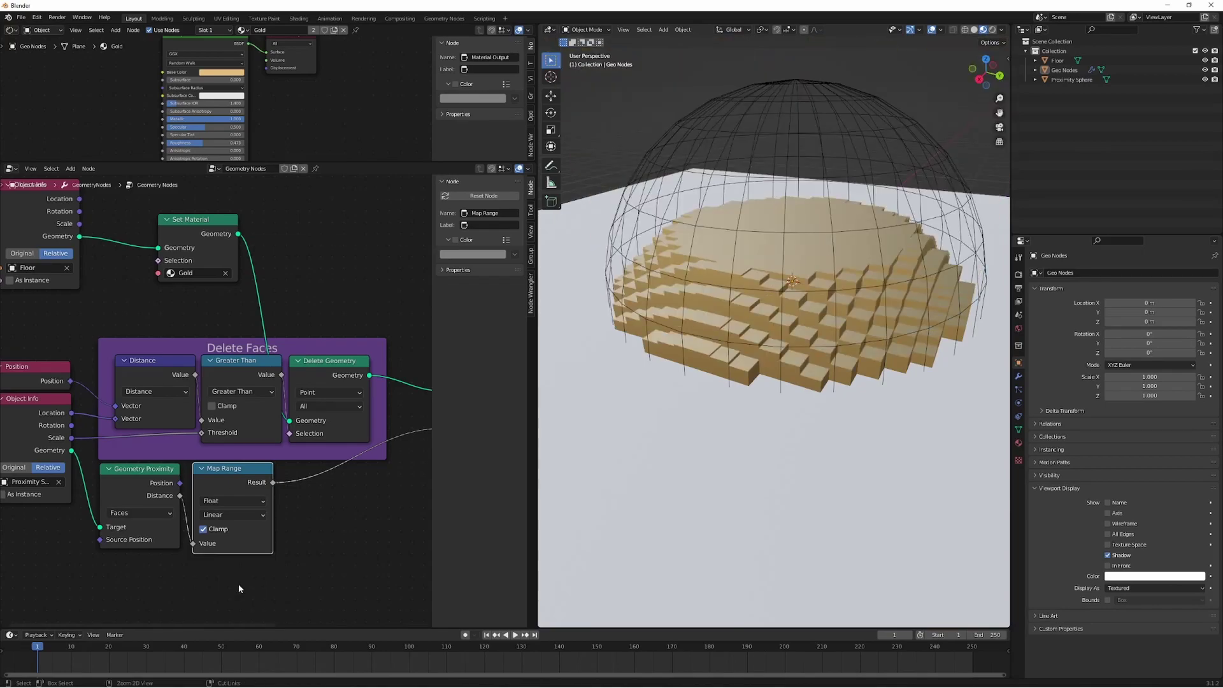
{"action": "key", "text": "ctrl+h"}
Step: Change the Map Range node's interpolation type to Smooth Step
{"action": "middle_click_drag", "start_coordinate": [351, 545], "coordinate": [354, 537]}
{"action": "left_click", "coordinate": [250, 509]}
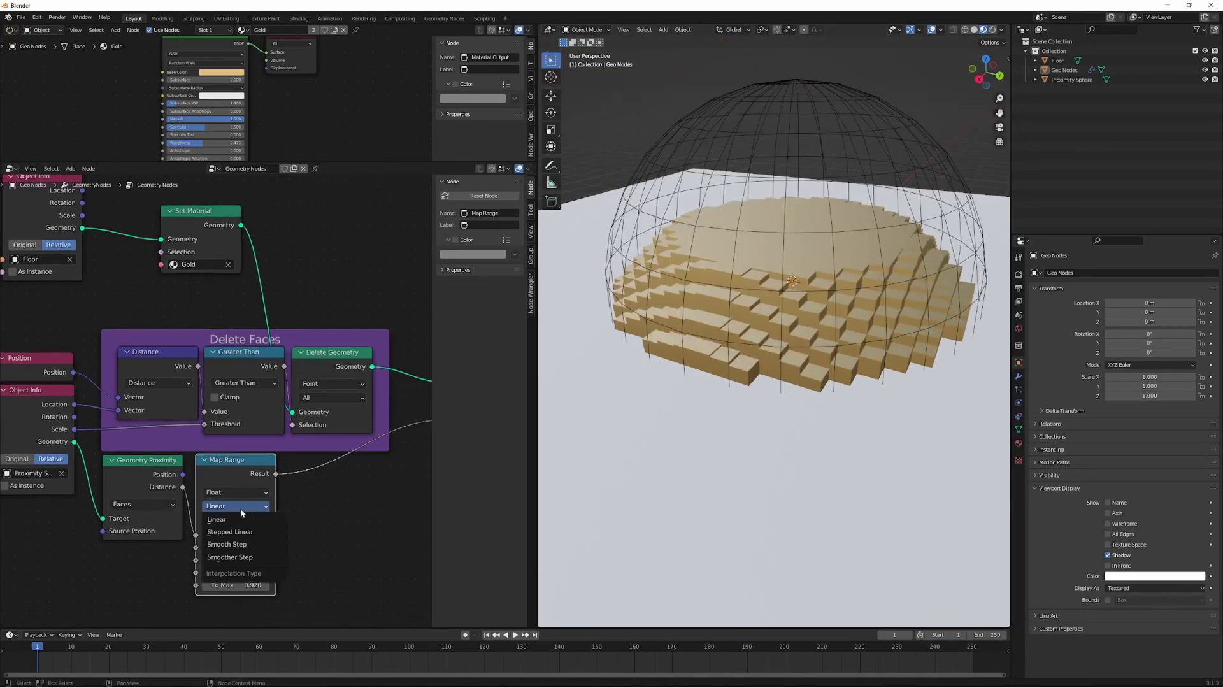
{"action": "left_click", "coordinate": [226, 545]}
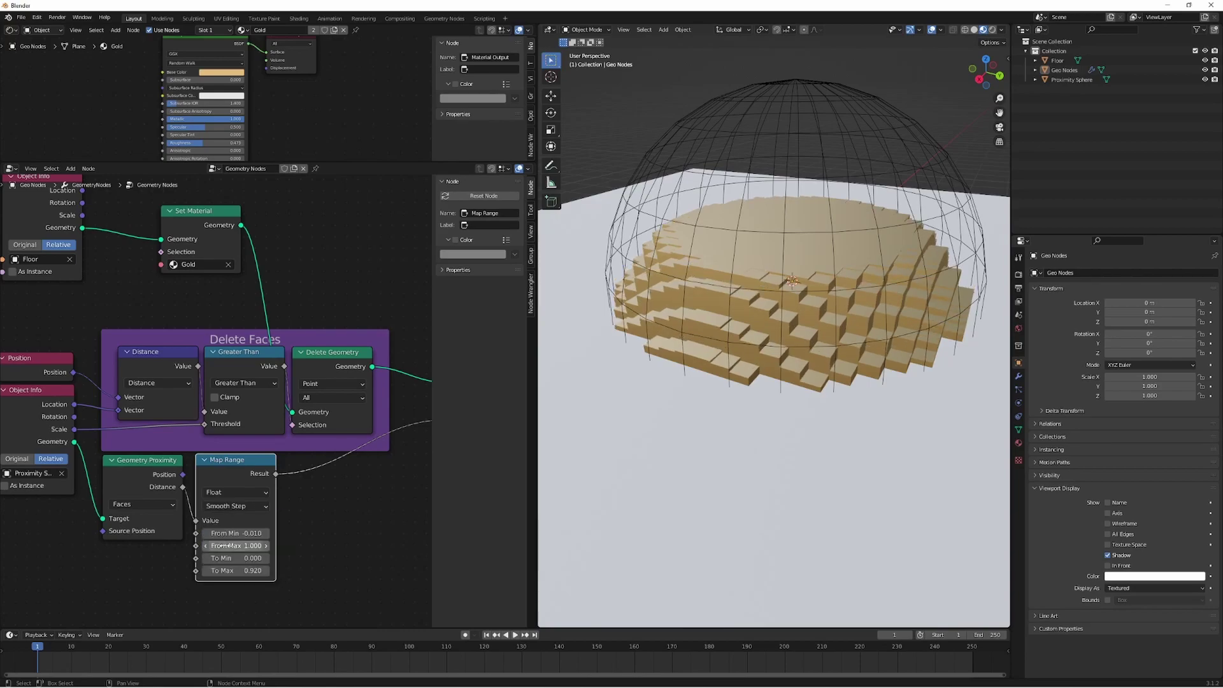
{"action": "left_click", "coordinate": [233, 507]}
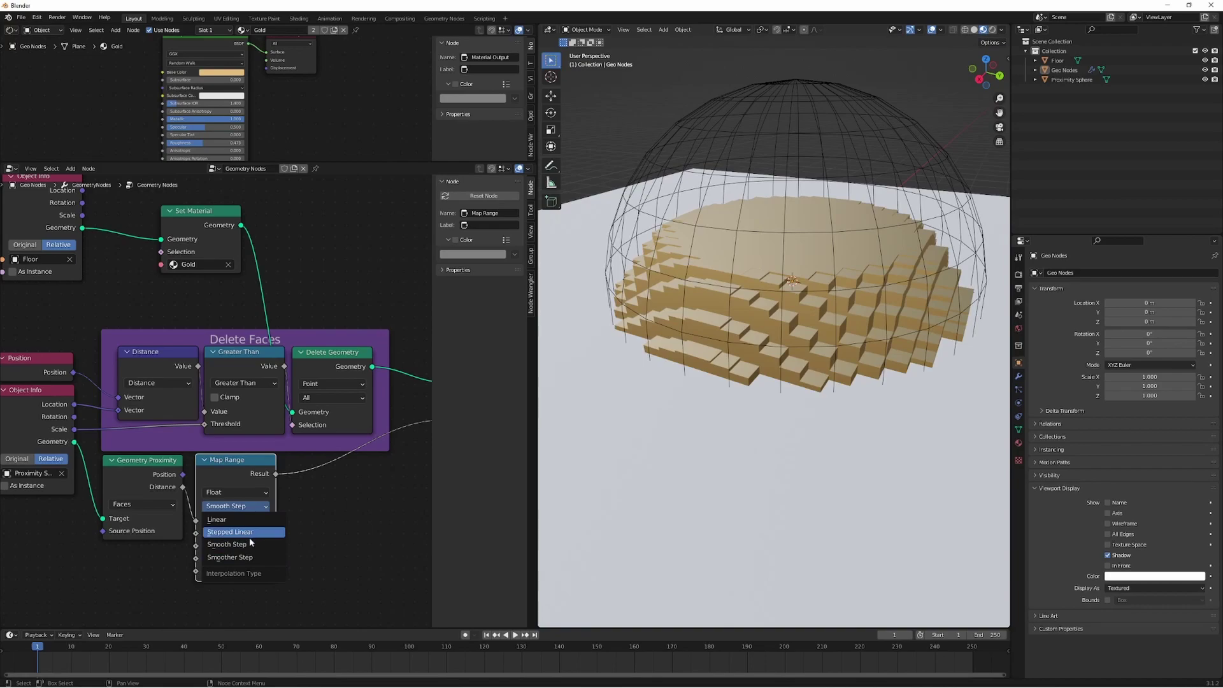
{"action": "left_click", "coordinate": [251, 544]}
Step: Try other range values on the Map Range node and undo the changes
{"action": "left_click", "coordinate": [301, 545]}
{"action": "left_click_drag", "start_coordinate": [254, 534], "coordinate": [324, 546], "text": "shift"}
{"action": "key", "text": "ctrl+z"}
{"action": "mouse_move", "coordinate": [246, 571]}
{"action": "left_mouse_down"}
{"action": "mouse_move", "coordinate": [210, 571]}
{"action": "mouse_move", "coordinate": [246, 558]}
{"action": "mouse_move", "coordinate": [206, 558]}
{"action": "mouse_move", "coordinate": [242, 557]}
{"action": "left_mouse_up"}
{"action": "key", "text": "ctrl+z"}
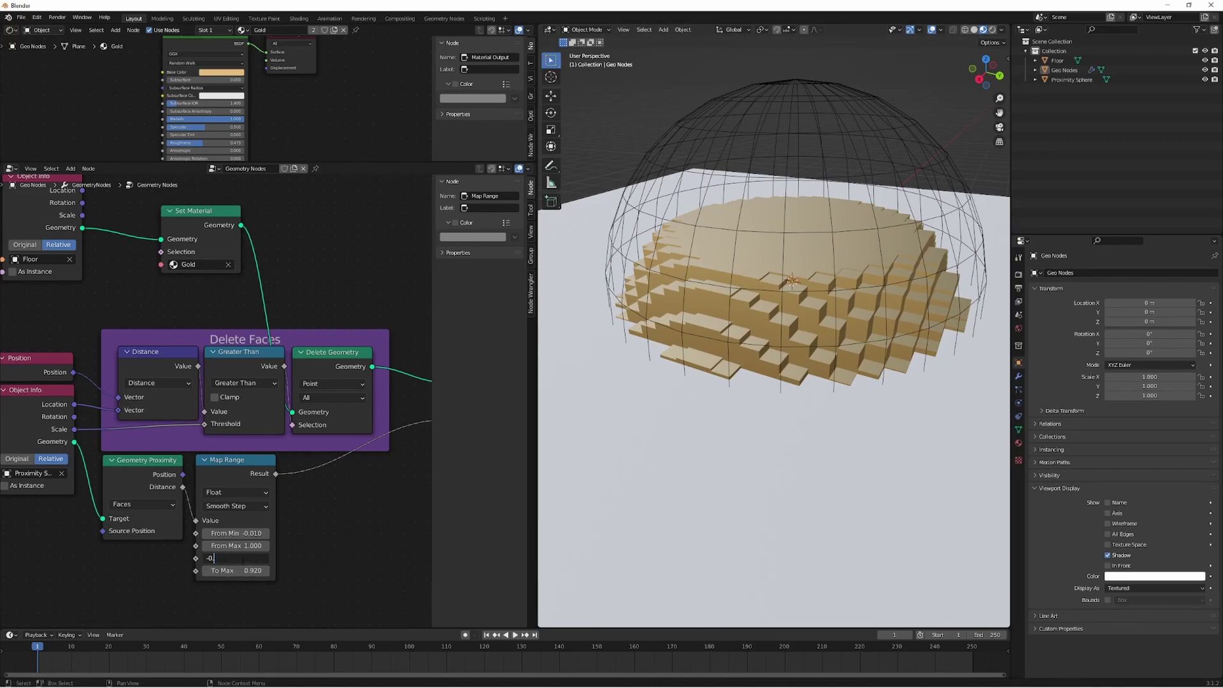
Step: Set the Map Range node's To Min to -0.150 and From Max to 2.610
{"action": "type", "text": "10"}
{"action": "key", "text": "Return"}
{"action": "middle_click_drag", "start_coordinate": [742, 542], "coordinate": [753, 394]}
{"action": "left_click_drag", "start_coordinate": [243, 557], "coordinate": [233, 558]}
{"action": "middle_click_drag", "start_coordinate": [662, 519], "coordinate": [759, 309]}
{"action": "middle_click_drag", "start_coordinate": [792, 252], "coordinate": [702, 371]}
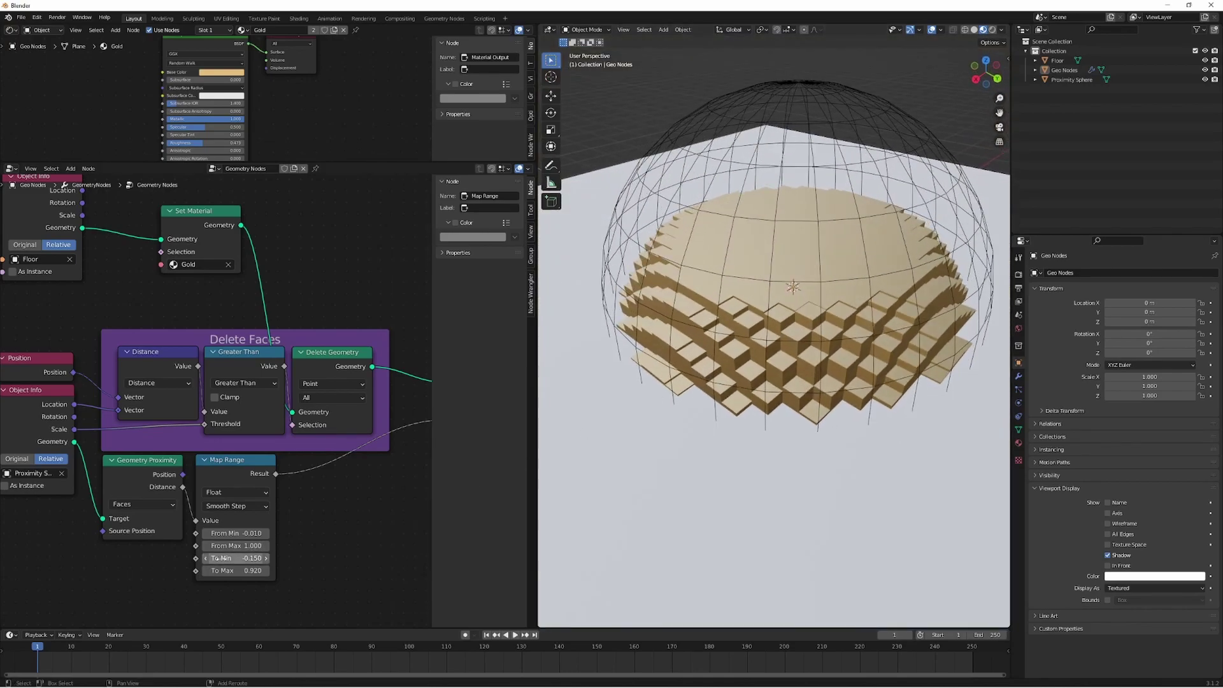
{"action": "left_click_drag", "start_coordinate": [236, 546], "coordinate": [286, 546]}
Step: Select the Proximity Sphere, try it enlarged to a scale of about 4.86, and settle on a uniform scale of 3.315
{"action": "scroll", "coordinate": [777, 266], "scroll_direction": "down", "scroll_amount": 4}
{"action": "left_click", "coordinate": [776, 266]}
{"action": "left_click", "coordinate": [778, 266]}
{"action": "key", "text": "s"}
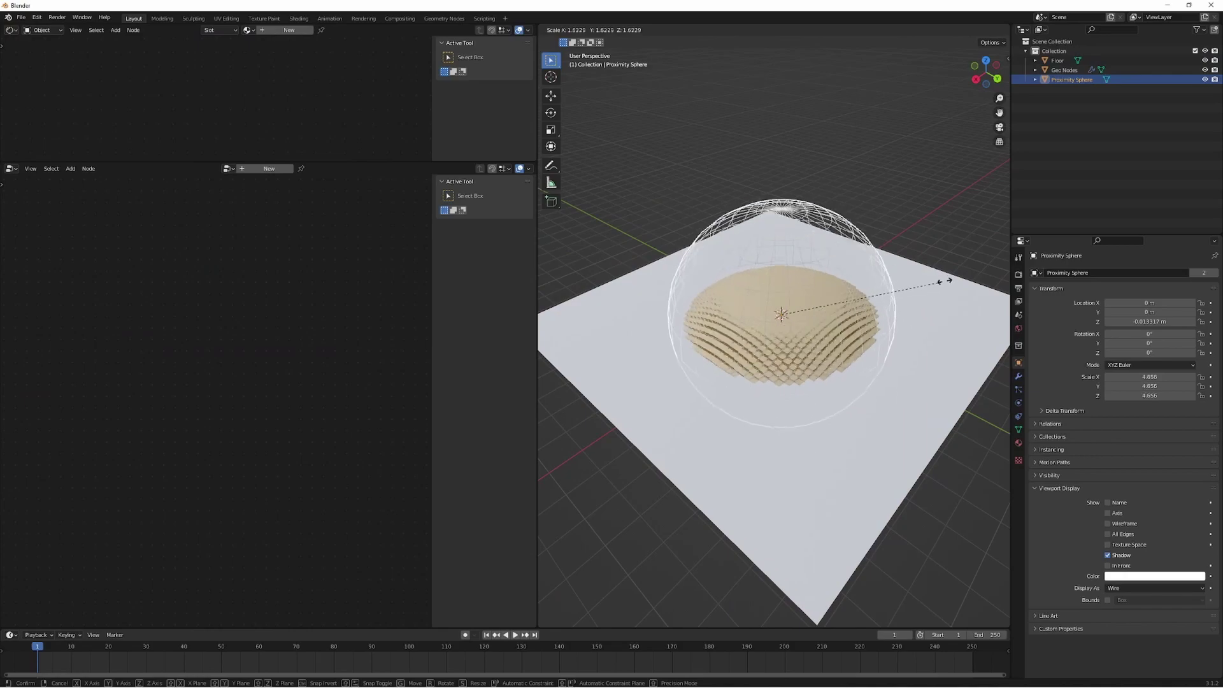
{"action": "left_click", "coordinate": [948, 279]}
{"action": "scroll", "coordinate": [838, 338], "scroll_direction": "up", "scroll_amount": 3}
{"action": "middle_click_drag", "start_coordinate": [838, 337], "coordinate": [726, 312]}
{"action": "scroll", "coordinate": [847, 312], "scroll_direction": "down", "scroll_amount": 2}
{"action": "key", "text": "s"}
{"action": "left_click", "coordinate": [879, 249]}
{"action": "scroll", "coordinate": [796, 310], "scroll_direction": "up", "scroll_amount": 4}
{"action": "scroll", "coordinate": [796, 338], "scroll_direction": "down", "scroll_amount": 4}
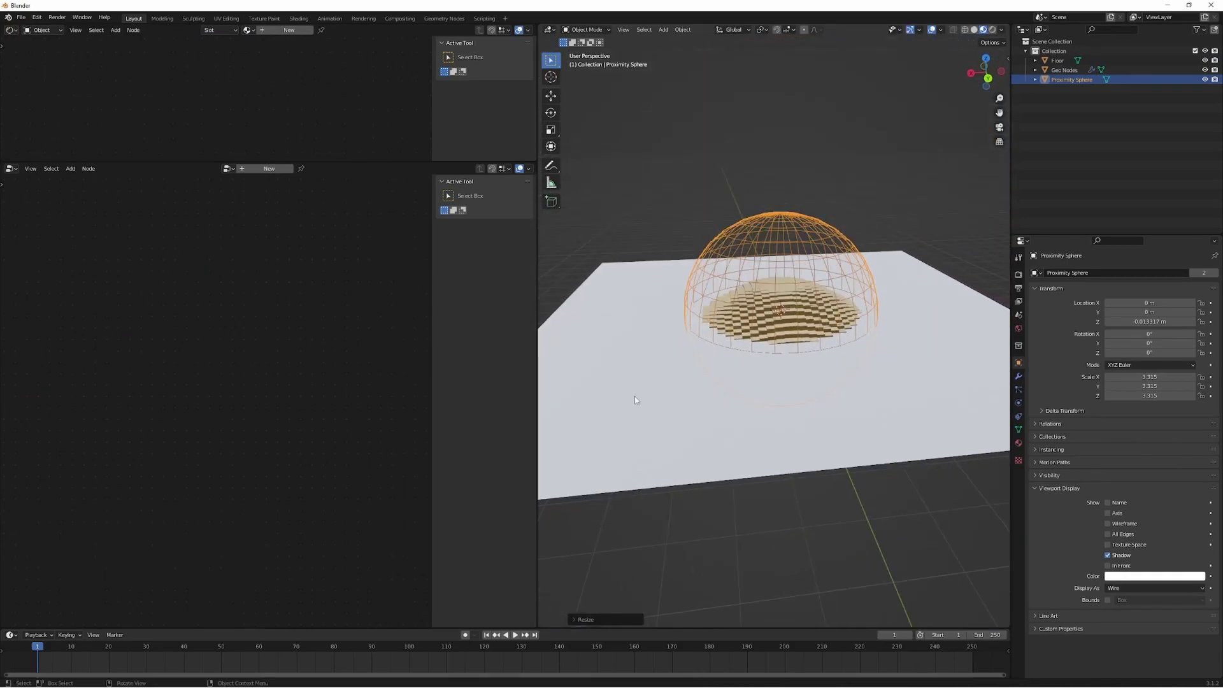
{"action": "middle_click_drag", "start_coordinate": [574, 428], "coordinate": [672, 372]}
Step: Examine the Geo Nodes object's extruded faces under the sphere from above and at an angle
{"action": "left_click", "coordinate": [777, 326]}
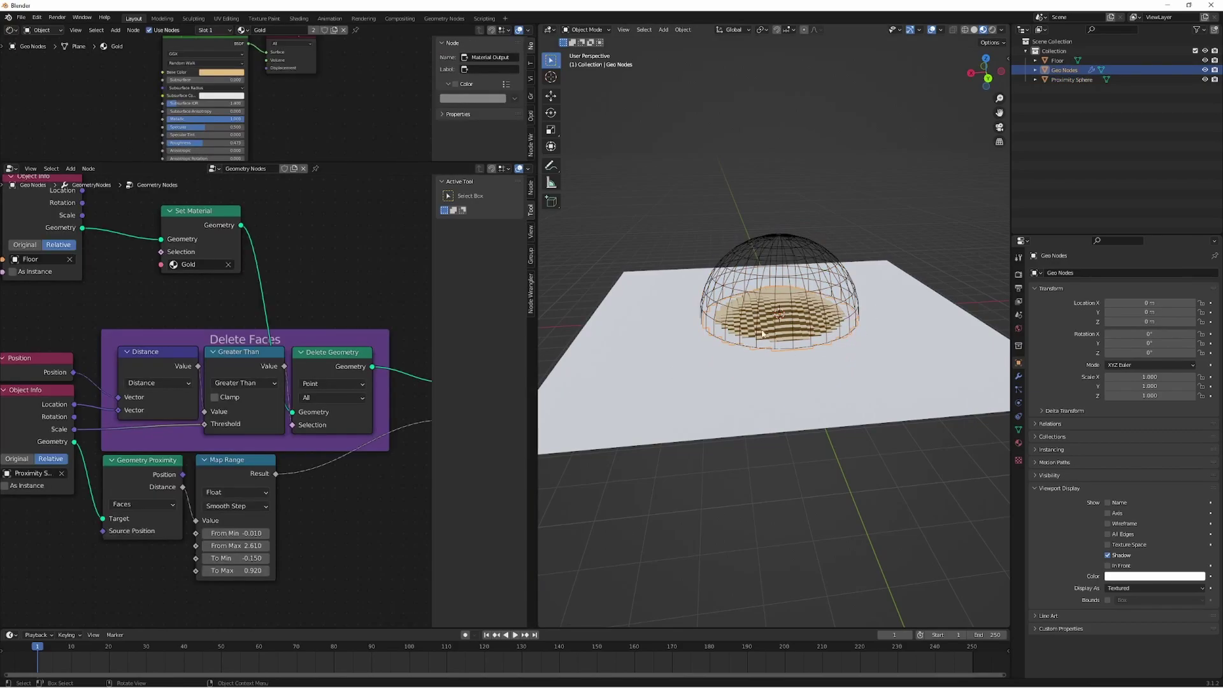
{"action": "middle_click_drag", "start_coordinate": [315, 266], "coordinate": [292, 350]}
{"action": "middle_click_drag", "start_coordinate": [732, 280], "coordinate": [740, 361]}
{"action": "scroll", "coordinate": [738, 325], "scroll_direction": "up", "scroll_amount": 4}
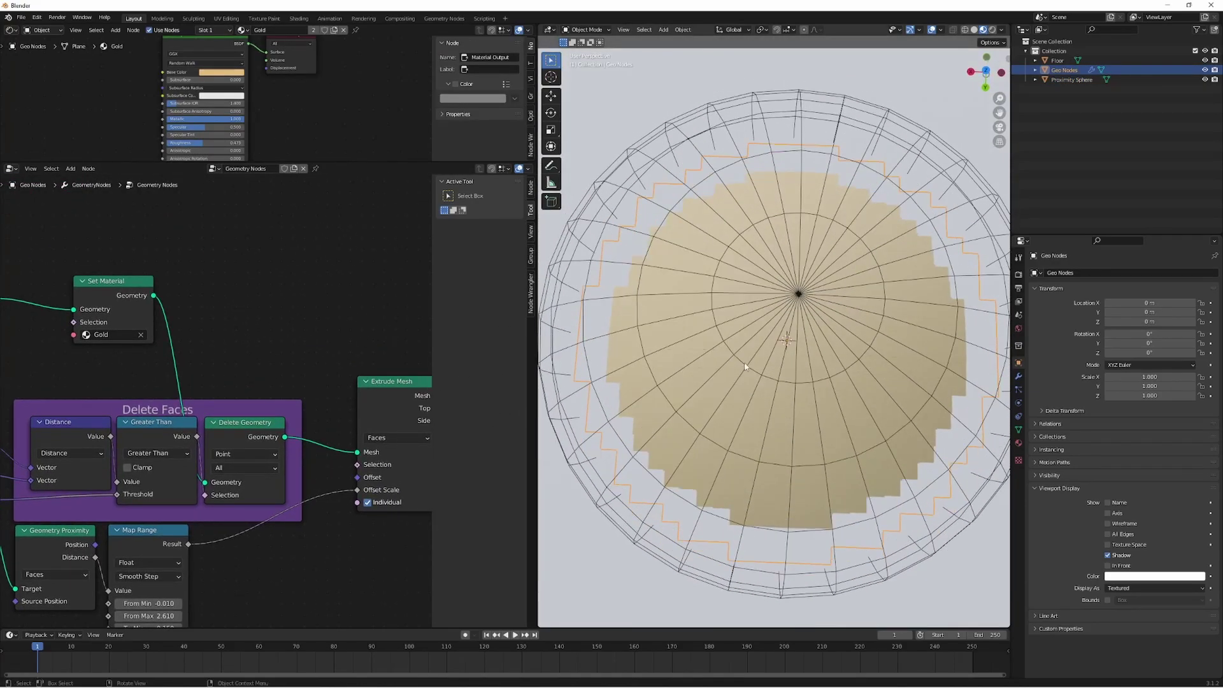
{"action": "scroll", "coordinate": [776, 325], "scroll_direction": "up", "scroll_amount": 3}
{"action": "middle_click_drag", "start_coordinate": [776, 325], "coordinate": [756, 358]}
{"action": "middle_click_drag", "start_coordinate": [752, 417], "coordinate": [795, 308]}
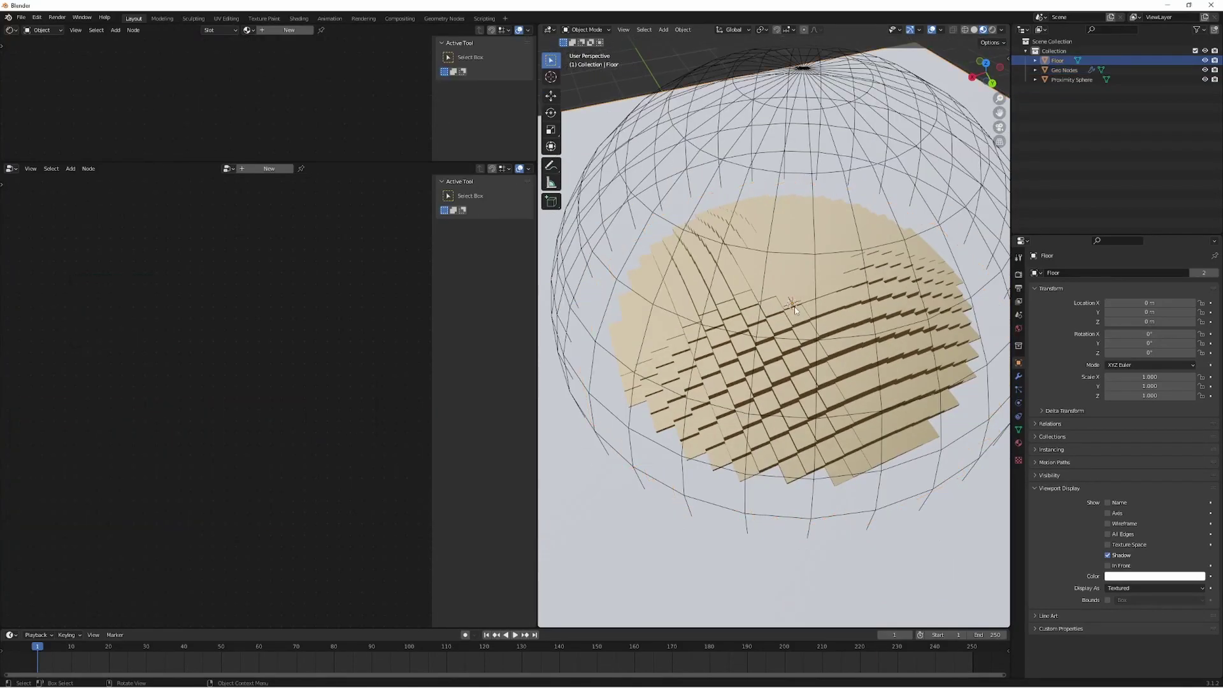
{"action": "scroll", "coordinate": [359, 303], "scroll_direction": "down", "scroll_amount": 3}
Step: Move the Group Output node away and insert a Scale Elements node between Extrude Mesh and Group Output
{"action": "middle_click_drag", "start_coordinate": [417, 328], "coordinate": [207, 352]}
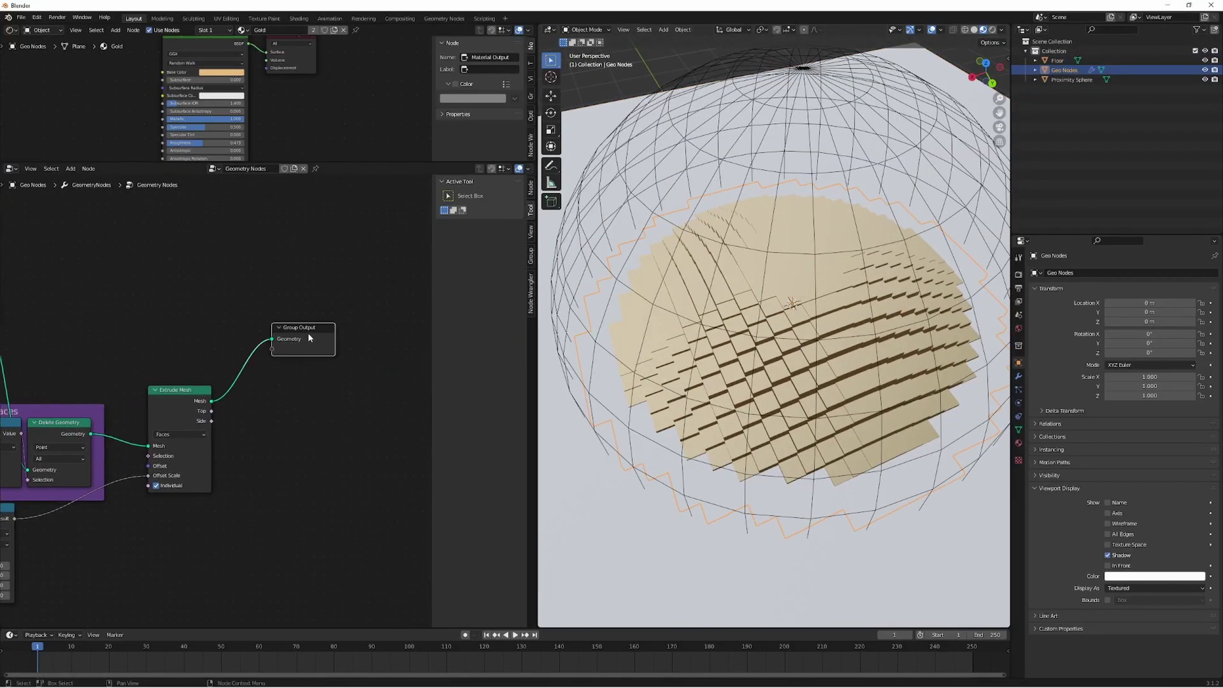
{"action": "left_click_drag", "start_coordinate": [308, 336], "coordinate": [389, 378]}
{"action": "middle_click_drag", "start_coordinate": [273, 360], "coordinate": [267, 350]}
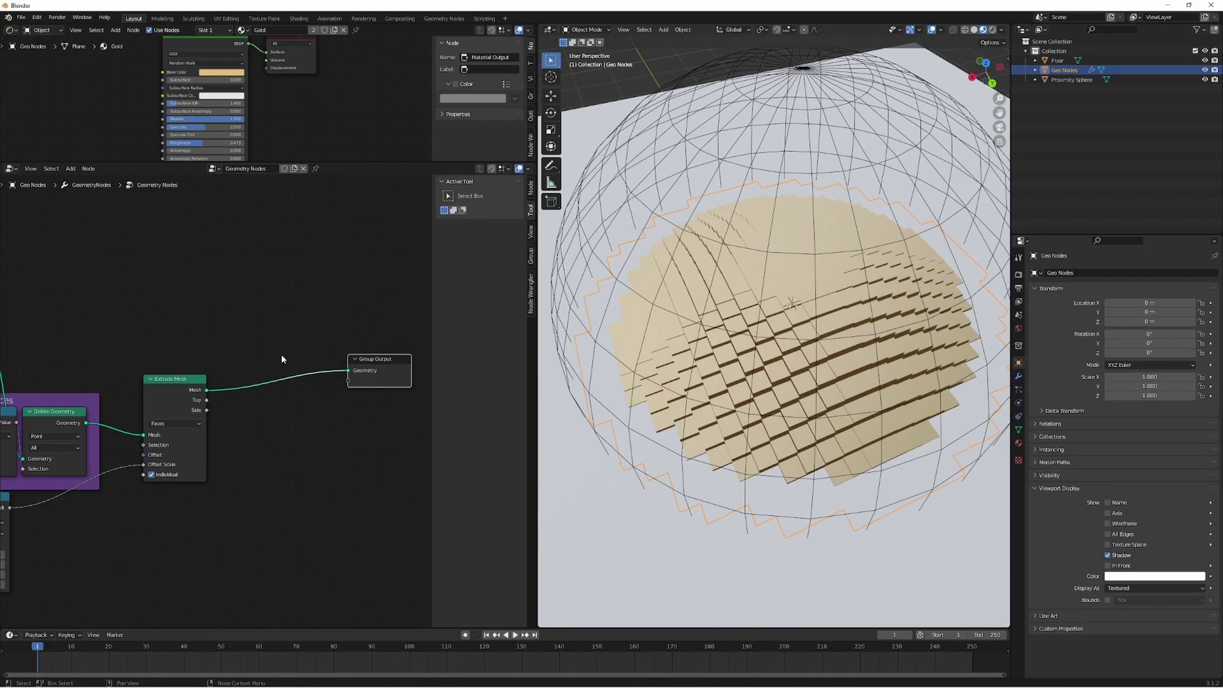
{"action": "key", "text": "shift+a"}
{"action": "type", "text": "sc"}
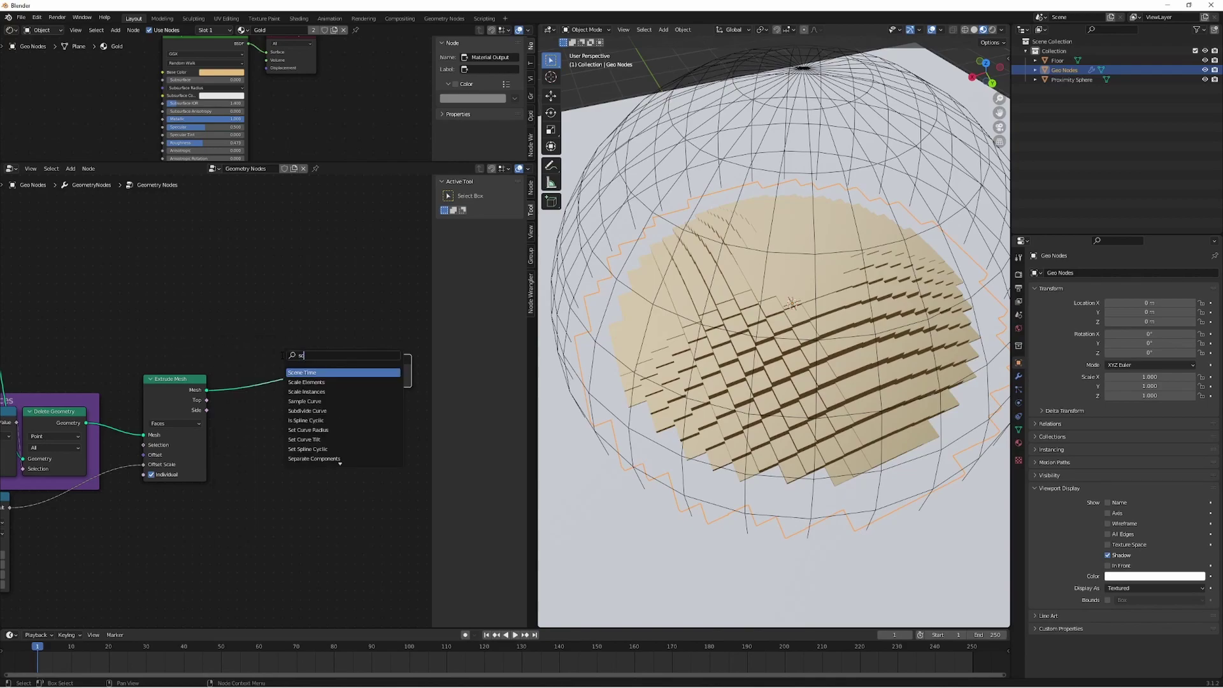
{"action": "type", "text": "a"}
{"action": "key", "text": "Return"}
{"action": "left_click", "coordinate": [248, 349]}
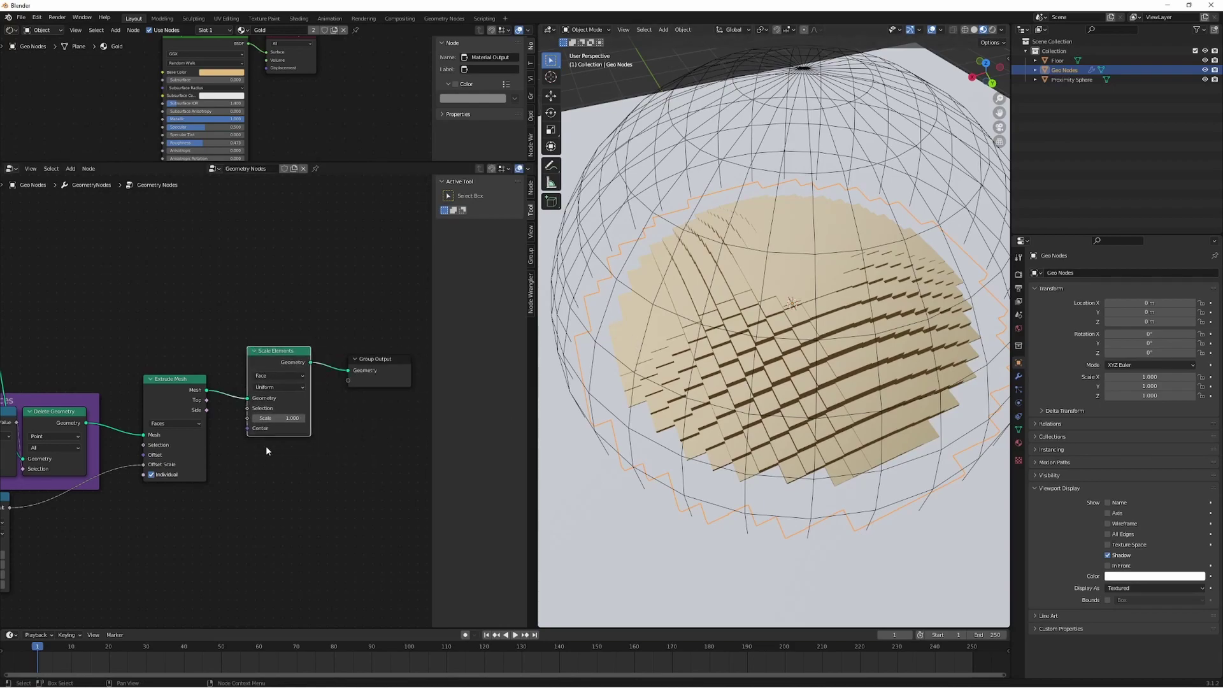
Step: Link Extrude Mesh's Top output to the Scale Elements Selection and reduce the scale to about 0.63
{"action": "scroll", "coordinate": [675, 334], "scroll_direction": "up", "scroll_amount": 5}
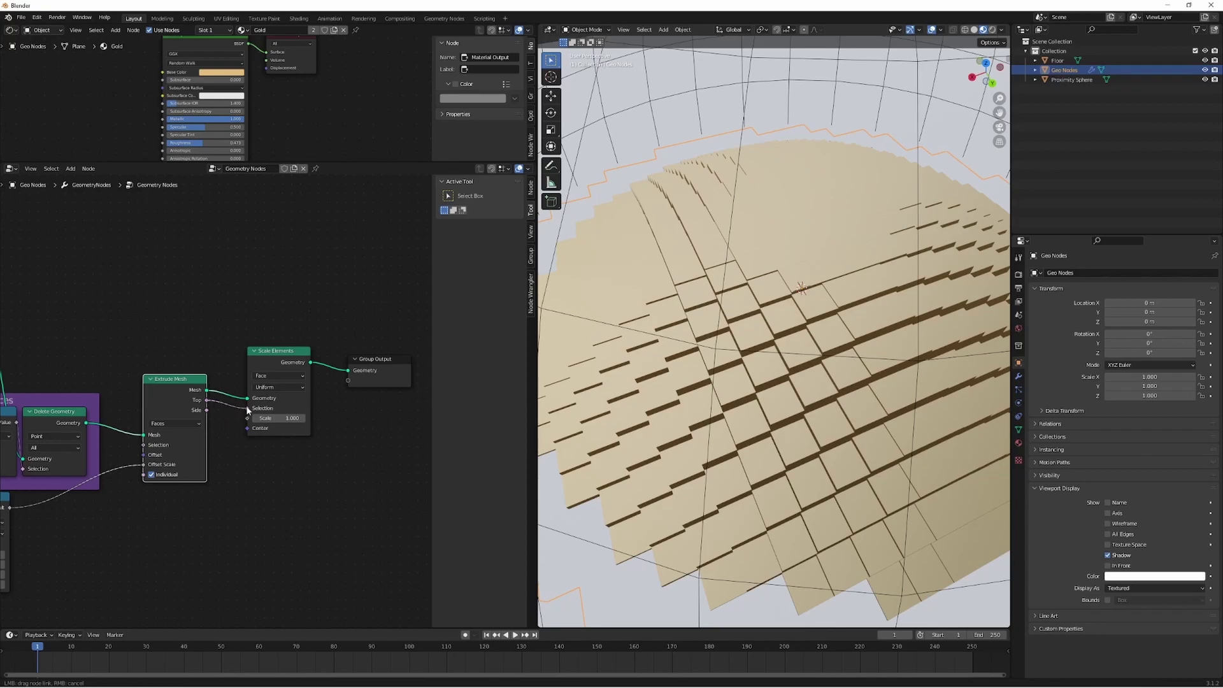
{"action": "left_click_drag", "start_coordinate": [292, 418], "coordinate": [226, 417]}
{"action": "middle_click_drag", "start_coordinate": [573, 414], "coordinate": [756, 349]}
{"action": "scroll", "coordinate": [756, 349], "scroll_direction": "up", "scroll_amount": 2}
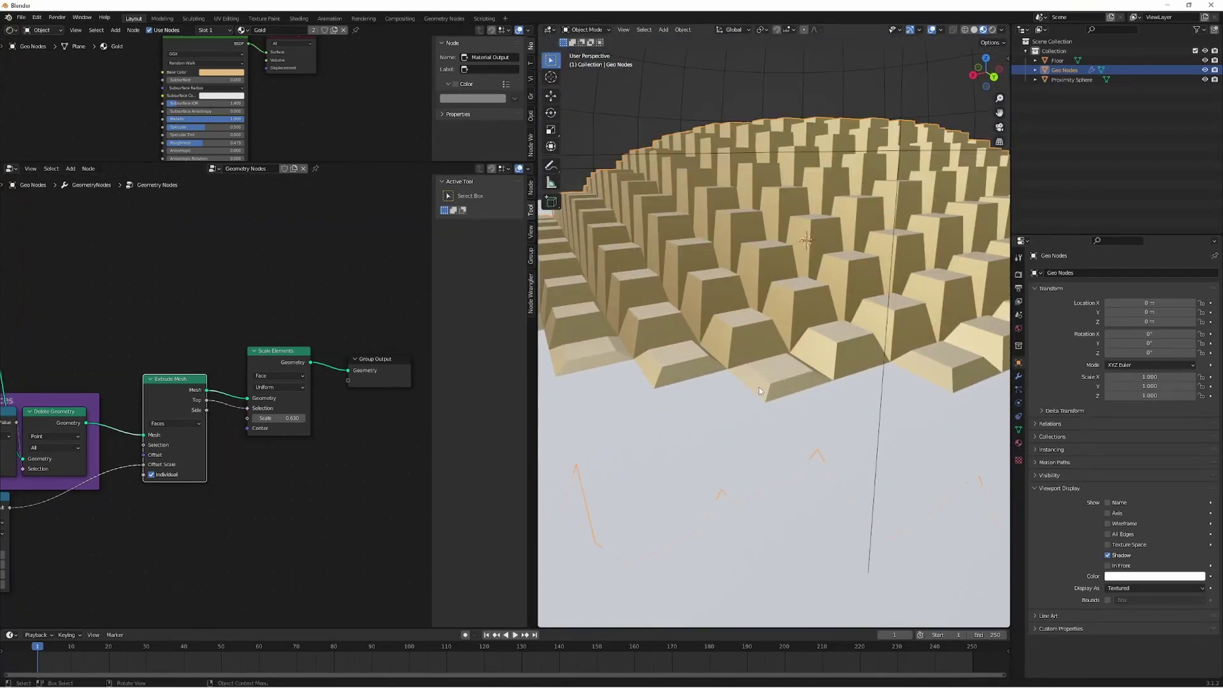
{"action": "middle_click_drag", "start_coordinate": [824, 382], "coordinate": [826, 378]}
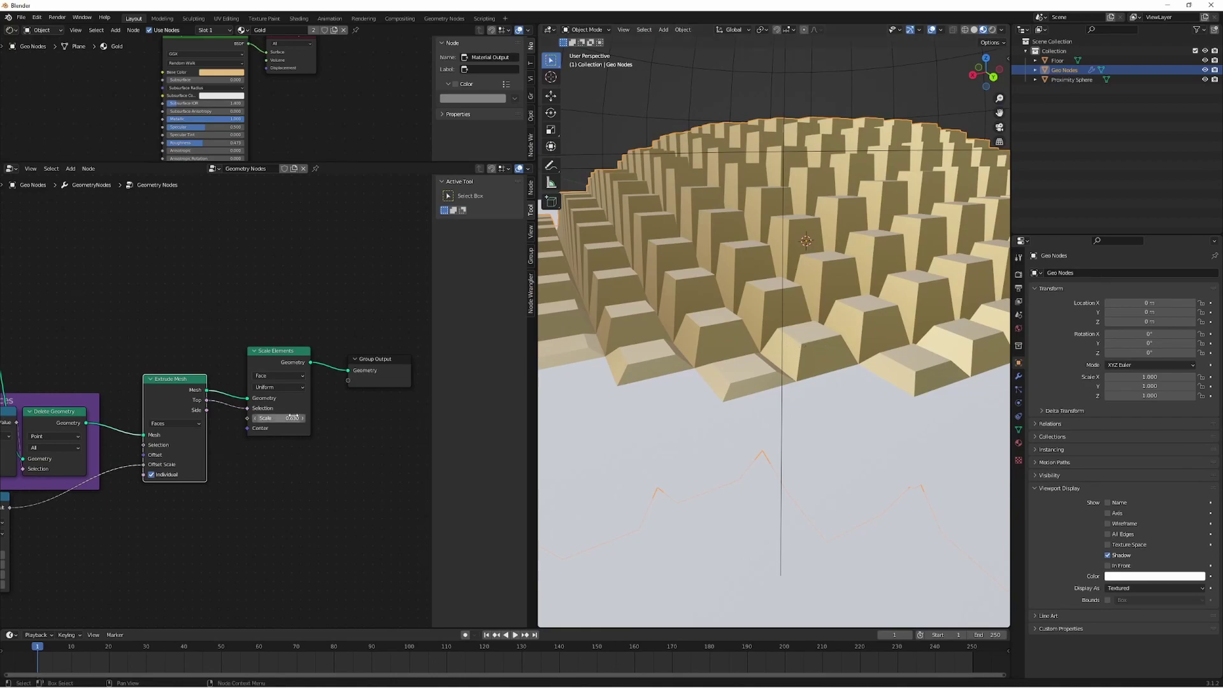
Step: Set the Scale Elements node's Scale to 0.700
{"action": "key", "text": "Return"}
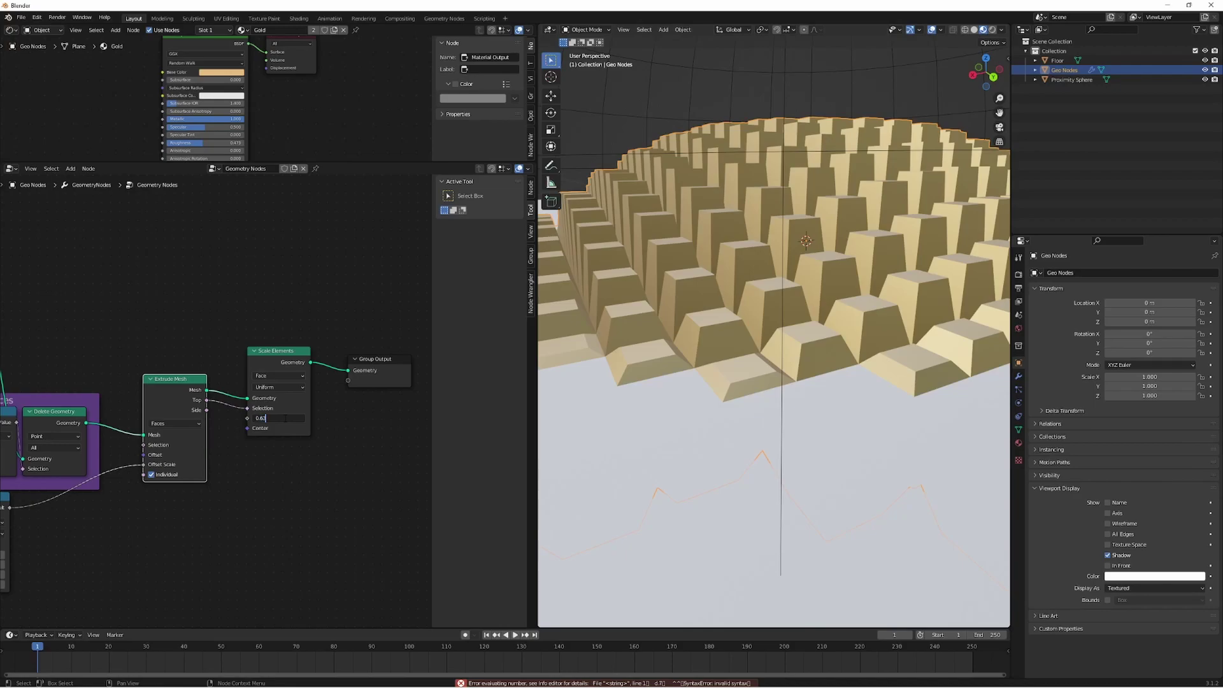
{"action": "key", "text": "Return"}
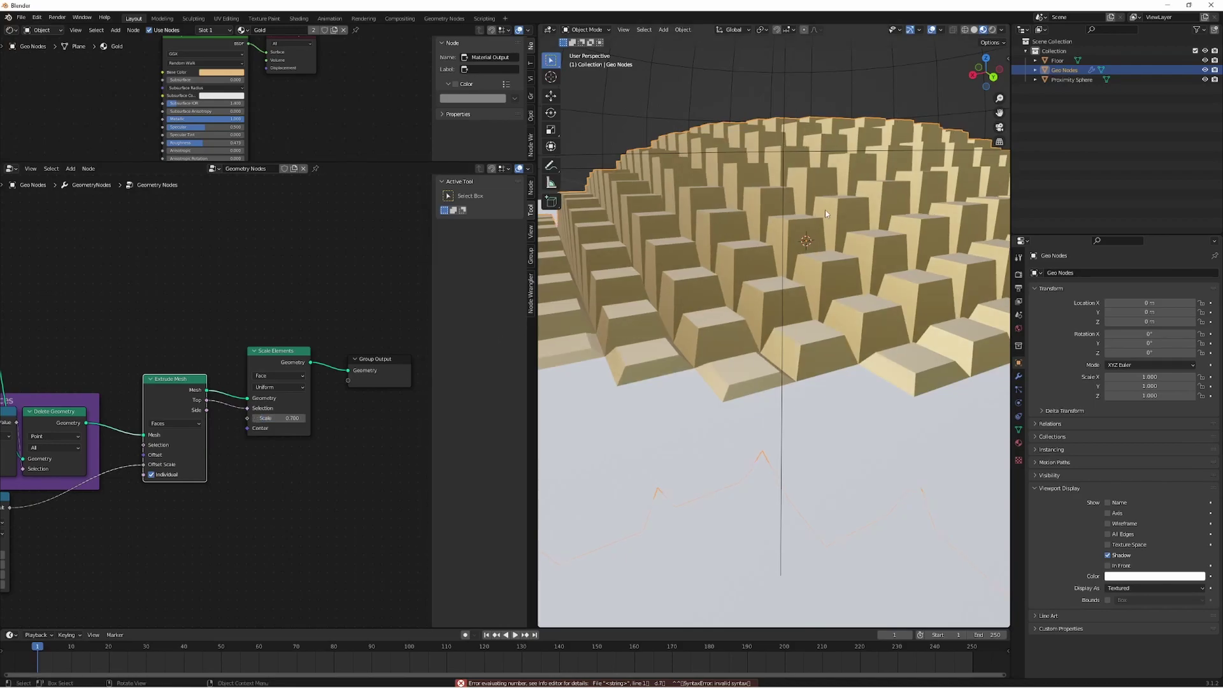
{"action": "middle_click_drag", "start_coordinate": [822, 207], "coordinate": [823, 235]}
{"action": "scroll", "coordinate": [824, 235], "scroll_direction": "down", "scroll_amount": 3}
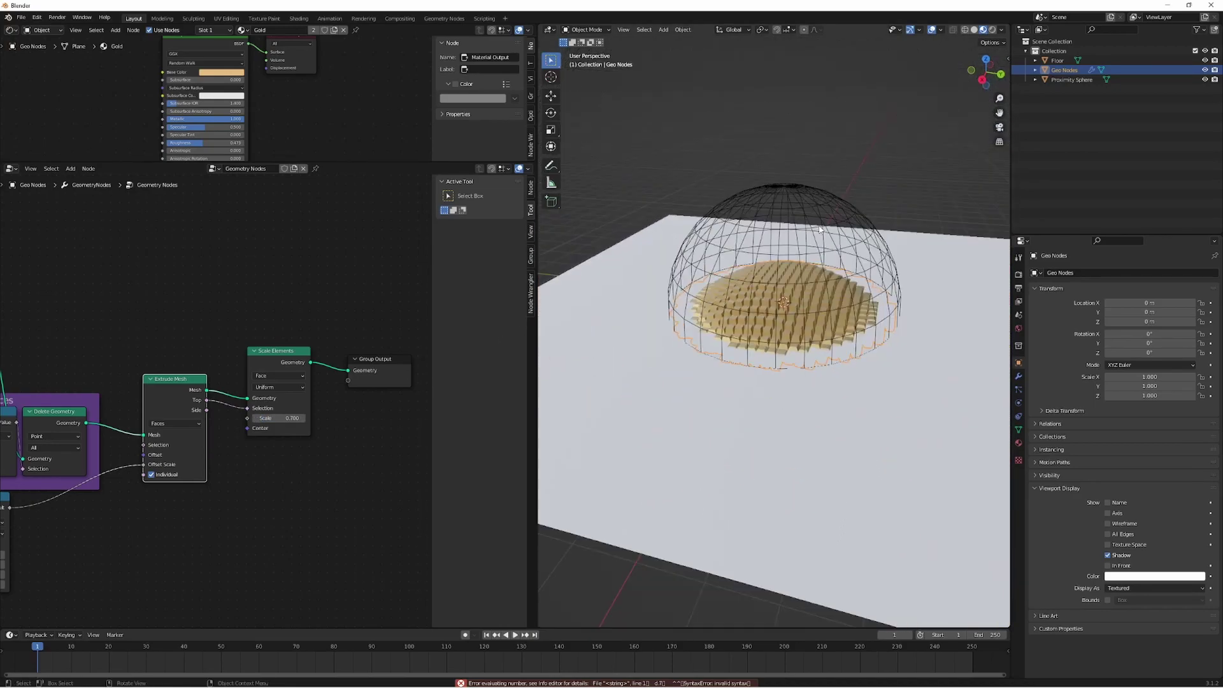
Step: Scale the Proximity Sphere down to about 2.93 and reposition it near the middle of the floor
{"action": "right_click", "coordinate": [838, 282]}
{"action": "left_click", "coordinate": [849, 276]}
{"action": "key", "text": "s"}
{"action": "left_click", "coordinate": [882, 280]}
{"action": "key", "text": "g"}
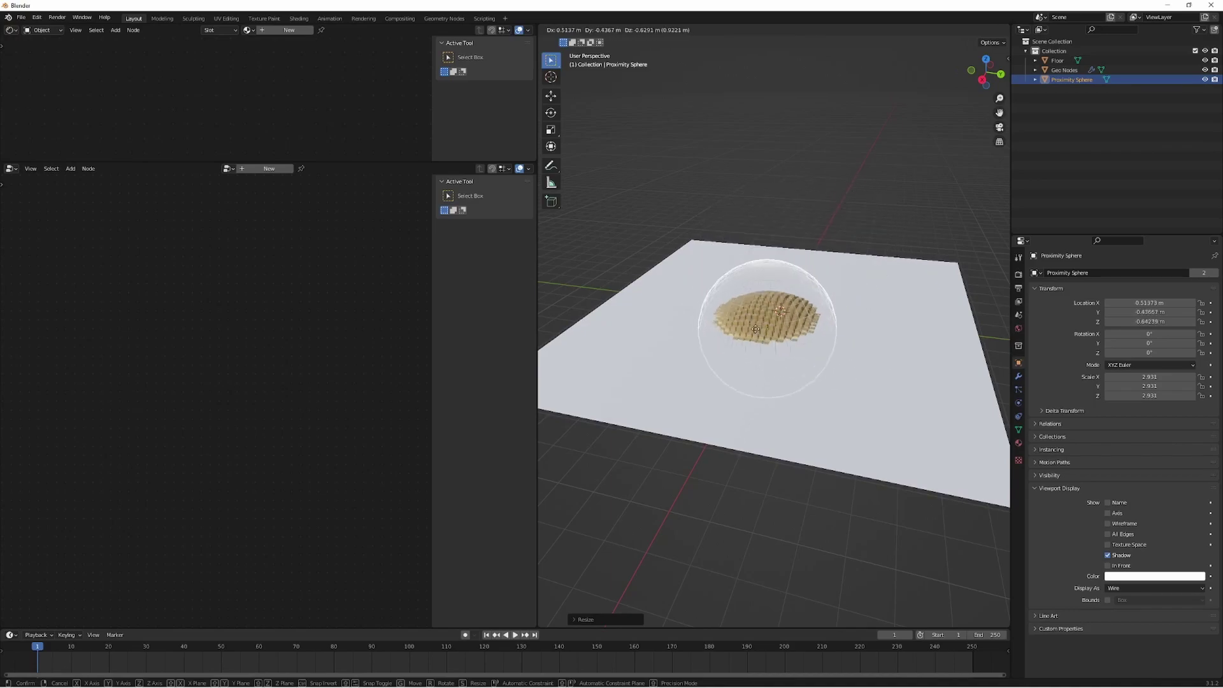
{"action": "left_click", "coordinate": [803, 291]}
Step: Select the Geo Nodes object and frame the viewport on it
{"action": "key", "text": "KP_Decimal"}
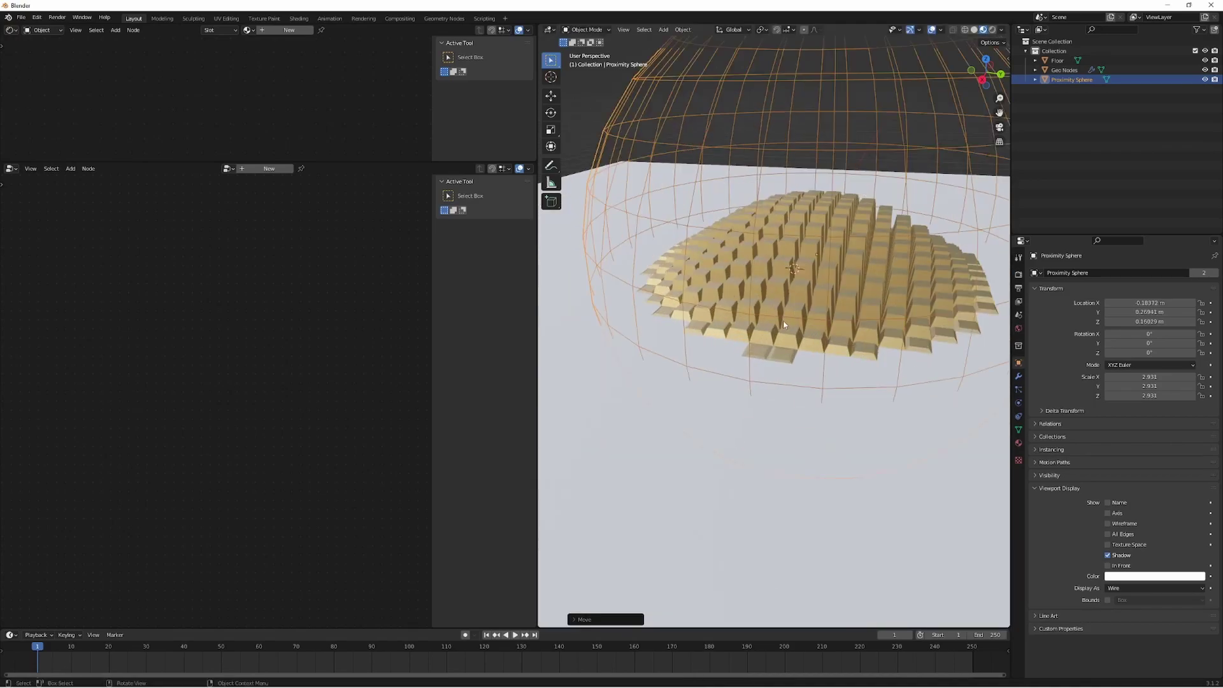
{"action": "left_click", "coordinate": [785, 322]}
{"action": "key", "text": "KP_Decimal"}
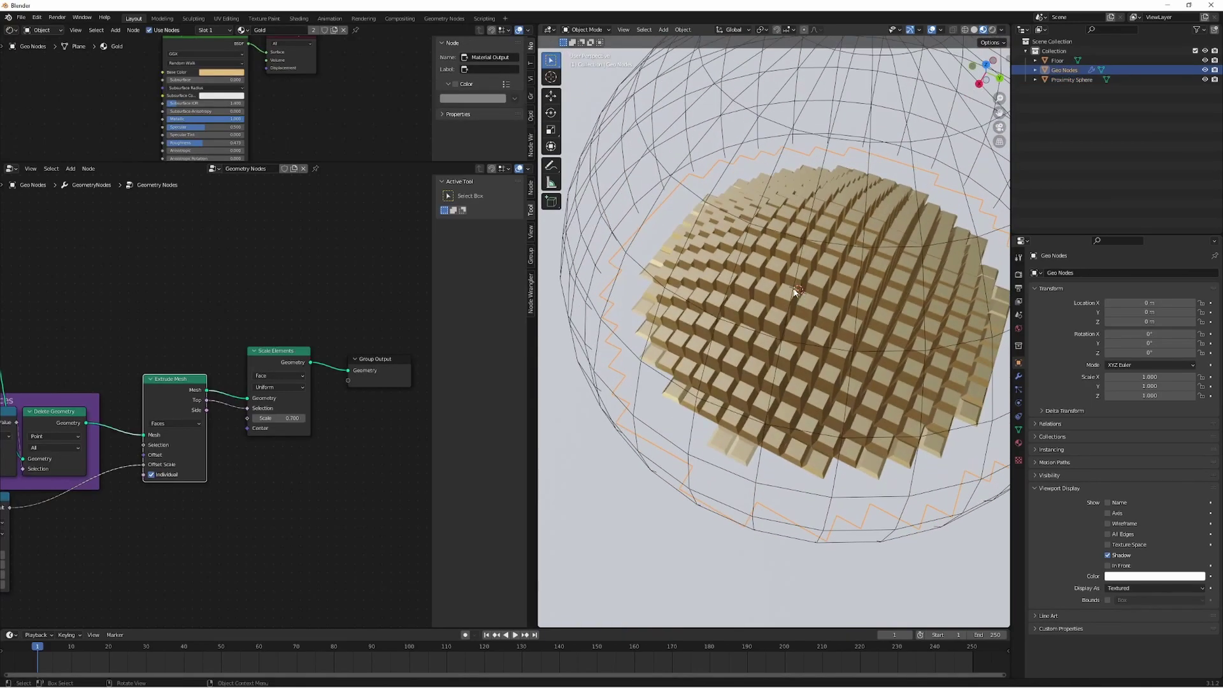
Step: Move the Set Material node farther from the Floor Object Info node to leave room for another node between them
{"action": "scroll", "coordinate": [183, 312], "scroll_direction": "down", "scroll_amount": 7}
{"action": "middle_click_drag", "start_coordinate": [114, 364], "coordinate": [262, 395]}
{"action": "scroll", "coordinate": [389, 395], "scroll_direction": "up", "scroll_amount": 6}
{"action": "left_click_drag", "start_coordinate": [220, 326], "coordinate": [222, 345]}
{"action": "middle_click_drag", "start_coordinate": [284, 340], "coordinate": [232, 344]}
{"action": "left_click_drag", "start_coordinate": [273, 358], "coordinate": [267, 362]}
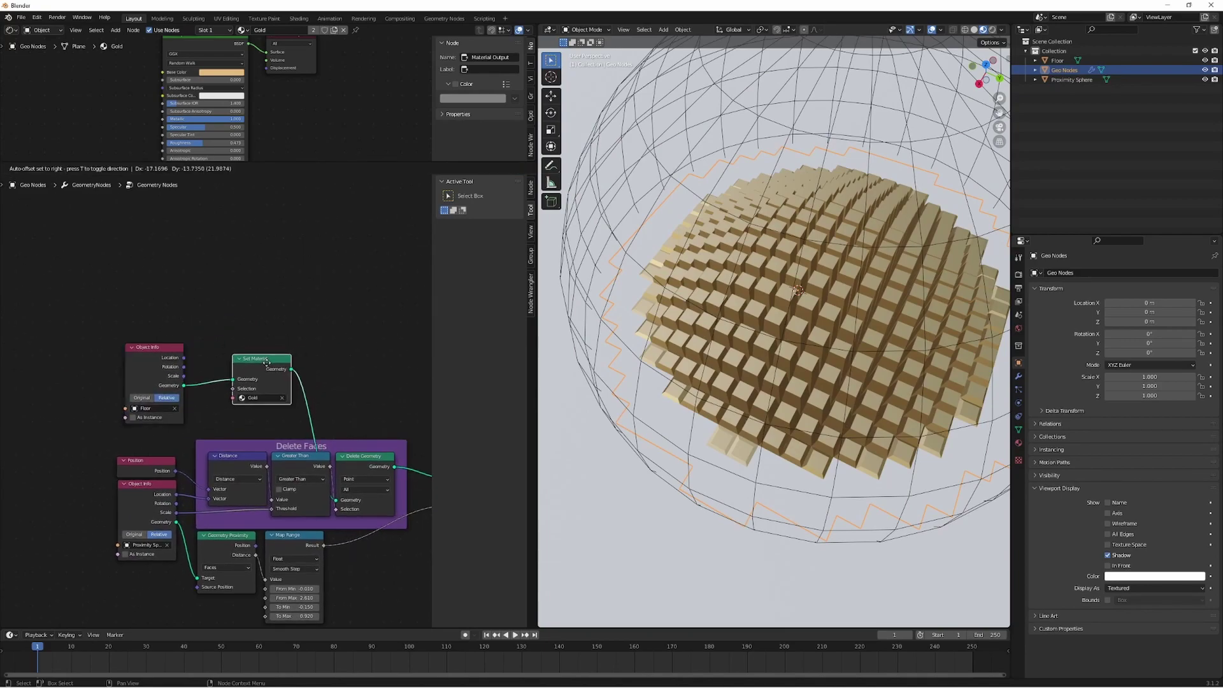
{"action": "left_click", "coordinate": [307, 370]}
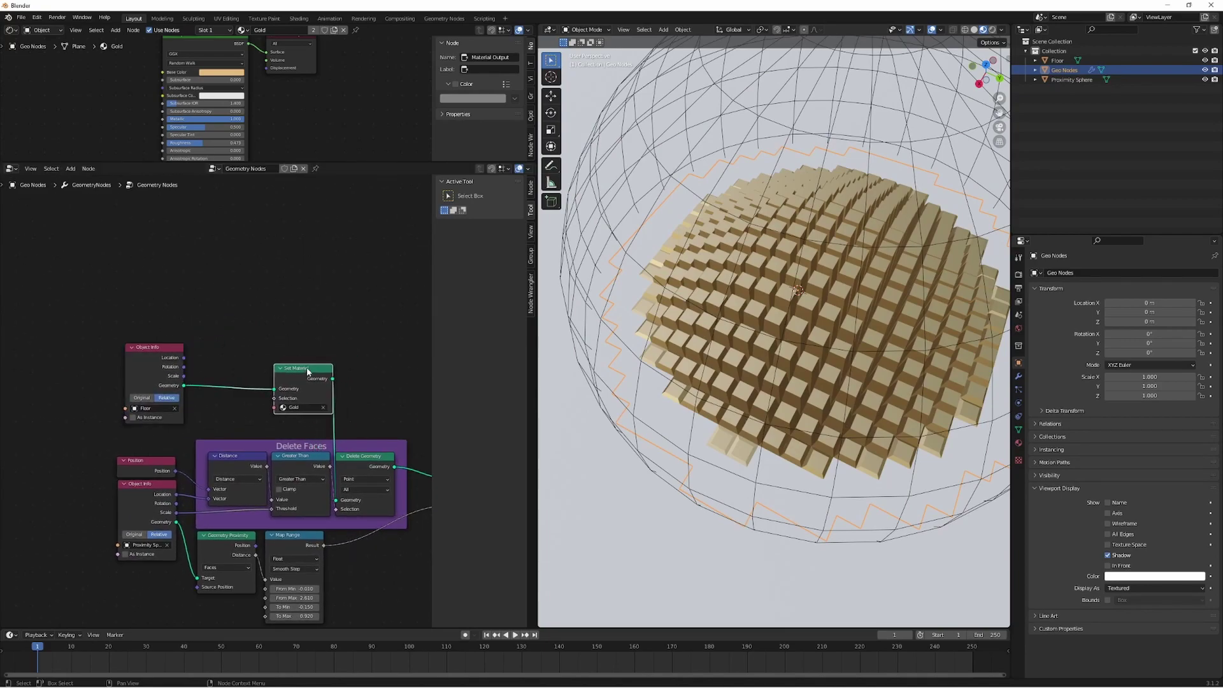
{"action": "scroll", "coordinate": [307, 370], "scroll_direction": "up", "scroll_amount": 2}
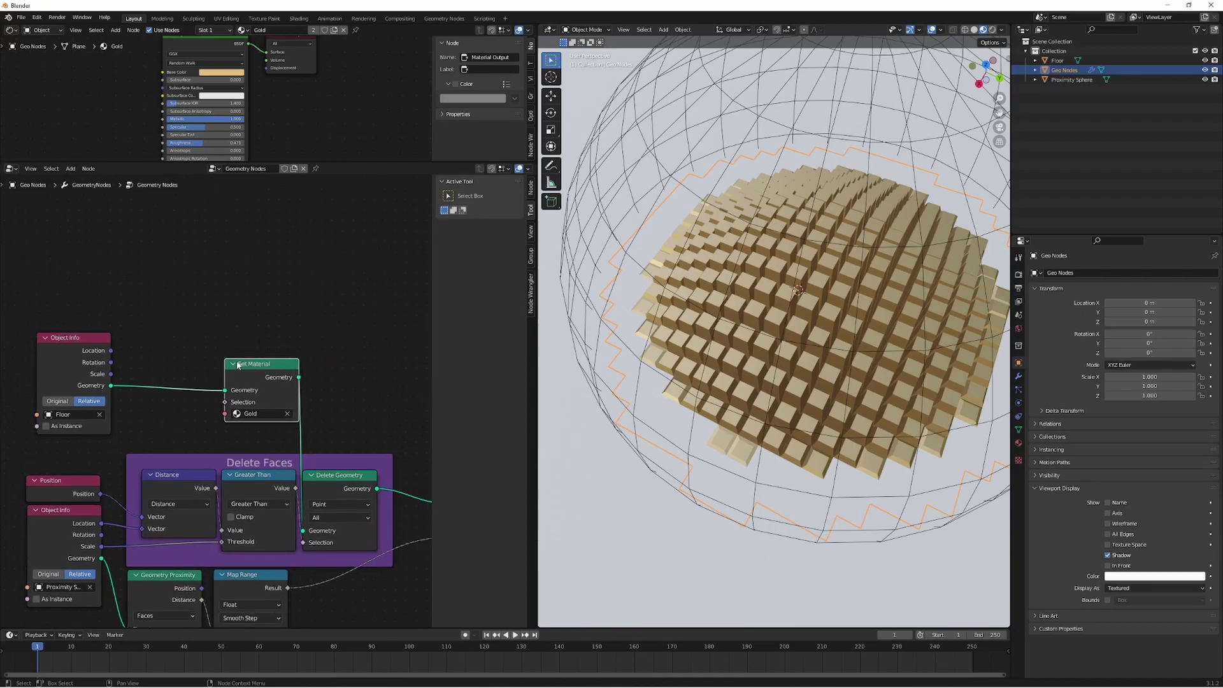
{"action": "scroll", "coordinate": [159, 381], "scroll_direction": "up", "scroll_amount": 1}
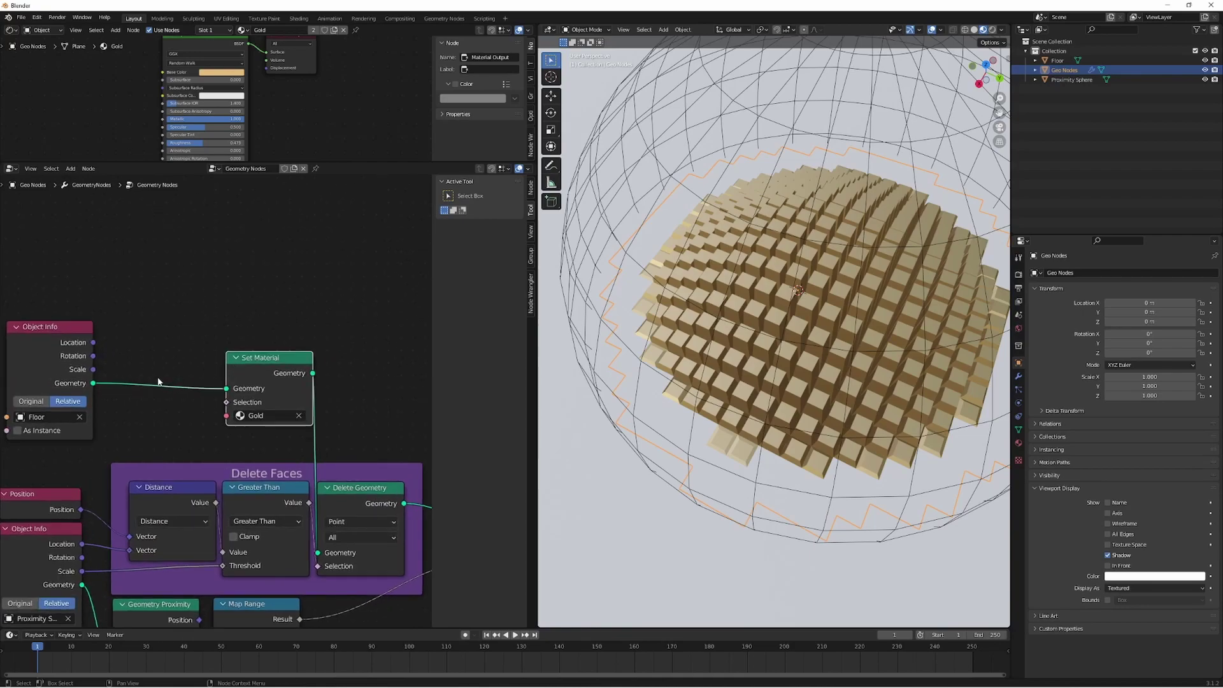
Step: Insert a Dual Mesh node between the Floor Object Info node and Set Material
{"action": "key", "text": "shift+a"}
{"action": "left_click", "coordinate": [192, 321]}
{"action": "type", "text": "dual"}
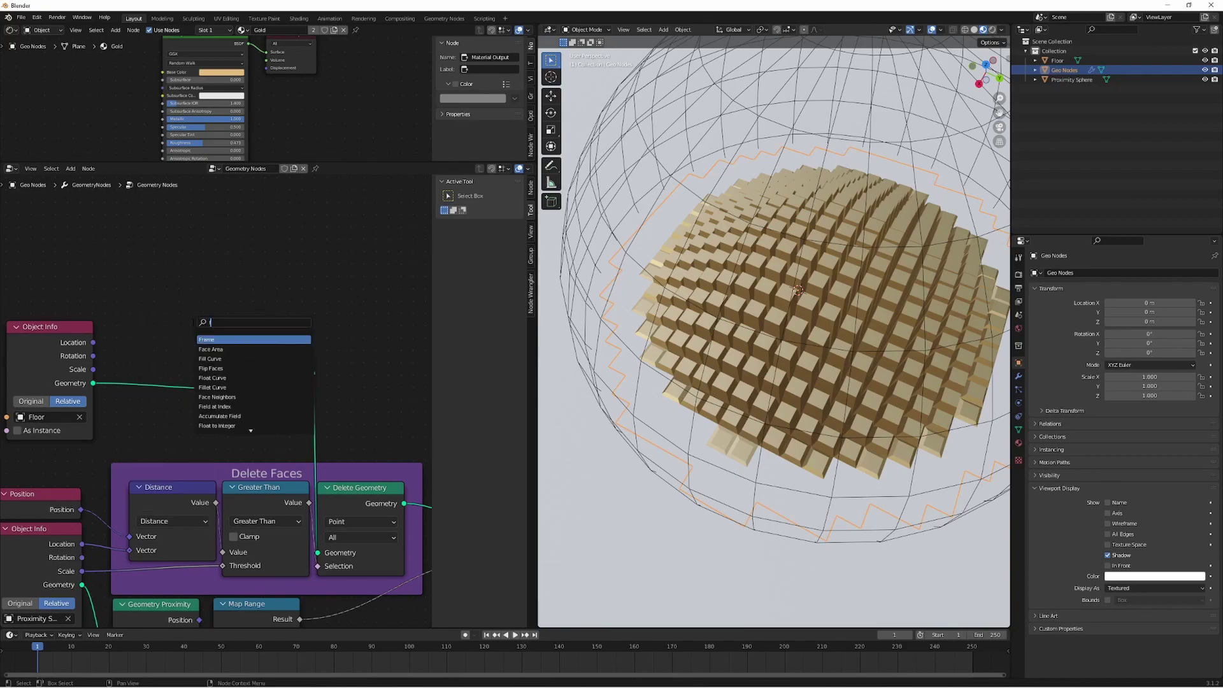
{"action": "key", "text": "Return"}
{"action": "left_click", "coordinate": [144, 353]}
{"action": "middle_click_drag", "start_coordinate": [857, 271], "coordinate": [753, 312]}
{"action": "scroll", "coordinate": [832, 293], "scroll_direction": "up", "scroll_amount": 2}
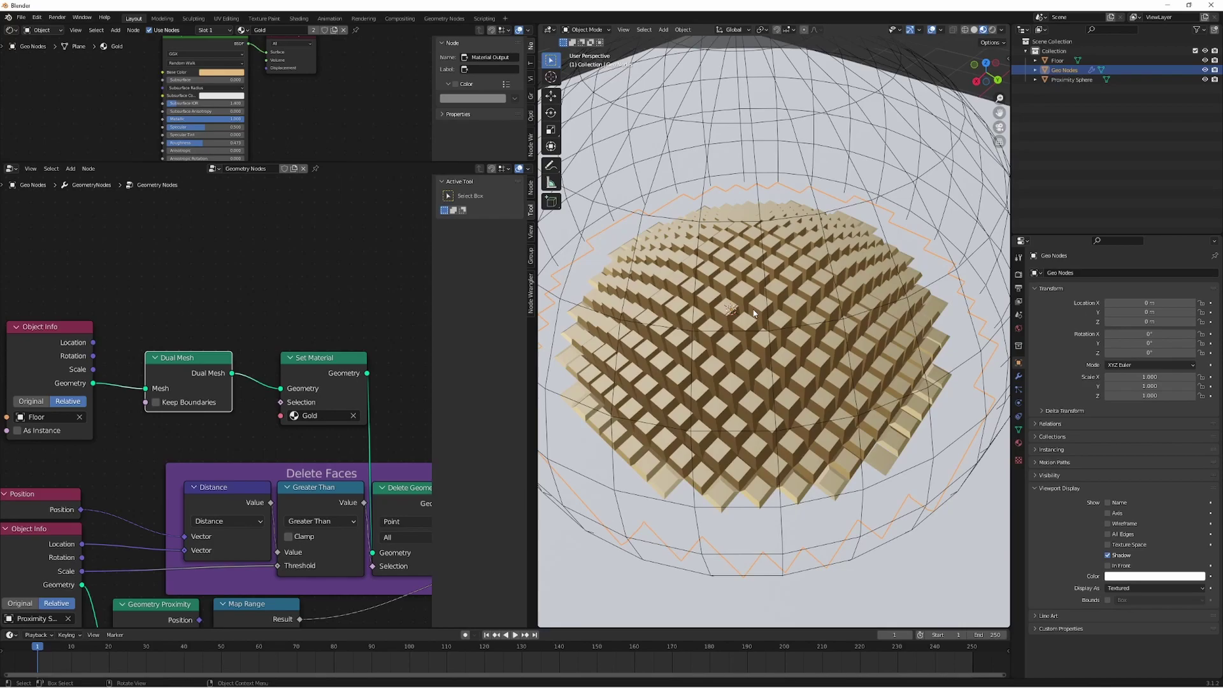
{"action": "scroll", "coordinate": [742, 318], "scroll_direction": "down", "scroll_amount": 1}
{"action": "middle_click_drag", "start_coordinate": [740, 318], "coordinate": [734, 332]}
{"action": "scroll", "coordinate": [726, 335], "scroll_direction": "down", "scroll_amount": 1}
{"action": "scroll", "coordinate": [727, 338], "scroll_direction": "up", "scroll_amount": 1}
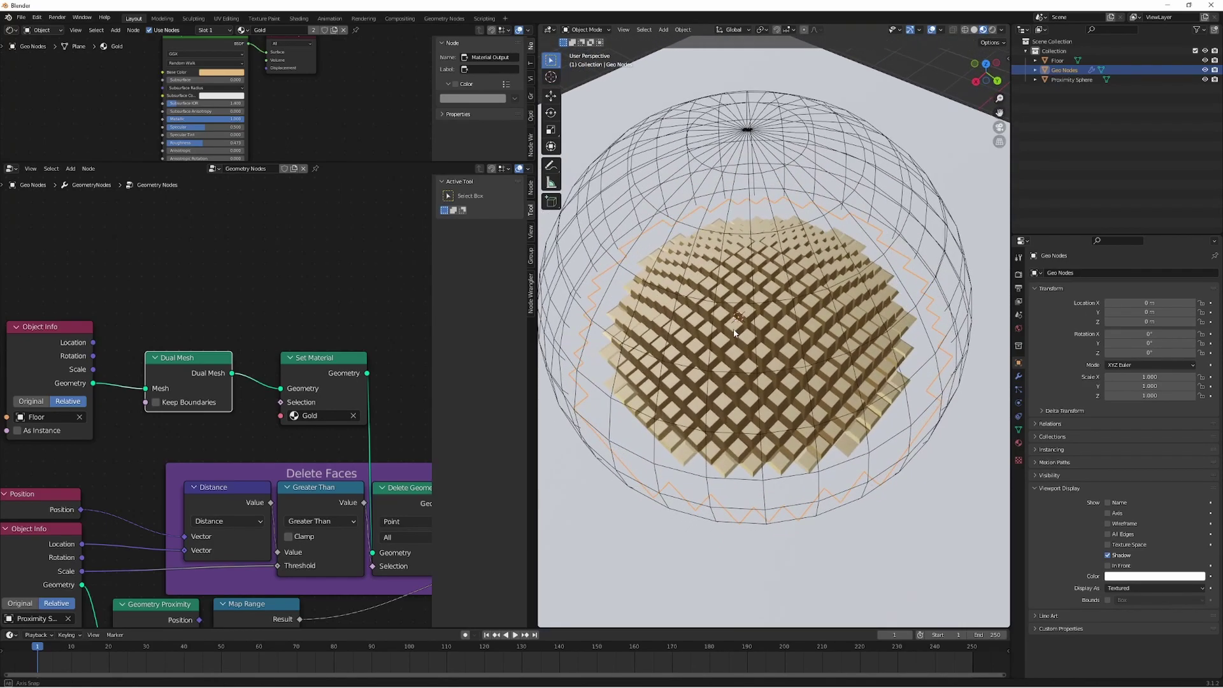
Step: Insert a Triangulate node between the Floor Object Info node and Dual Mesh
{"action": "left_click", "coordinate": [216, 335]}
{"action": "key", "text": "shift+a"}
{"action": "left_click", "coordinate": [214, 306]}
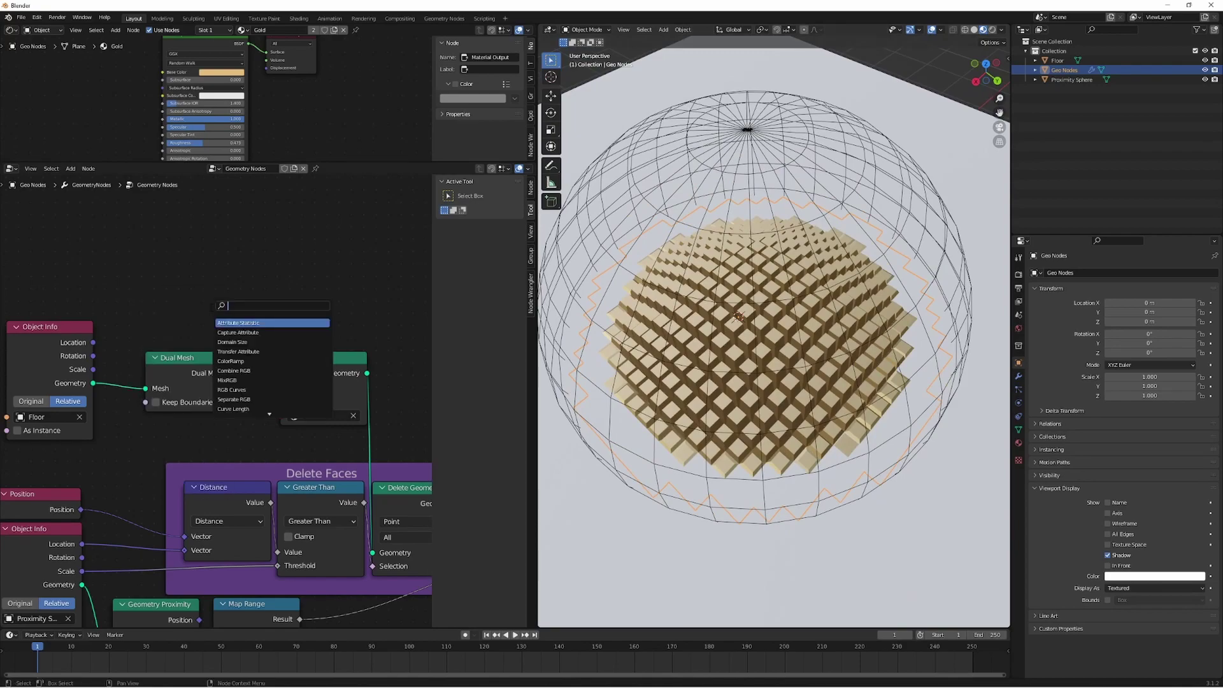
{"action": "type", "text": "triang"}
{"action": "key", "text": "Return"}
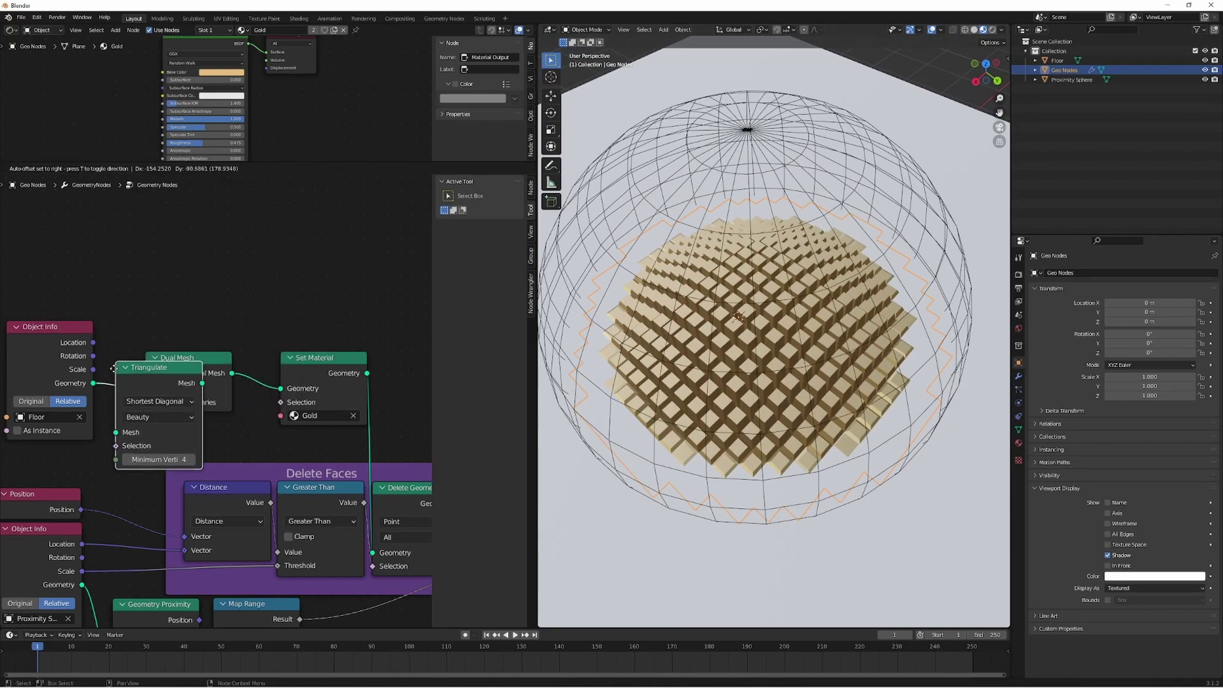
{"action": "left_click", "coordinate": [185, 378]}
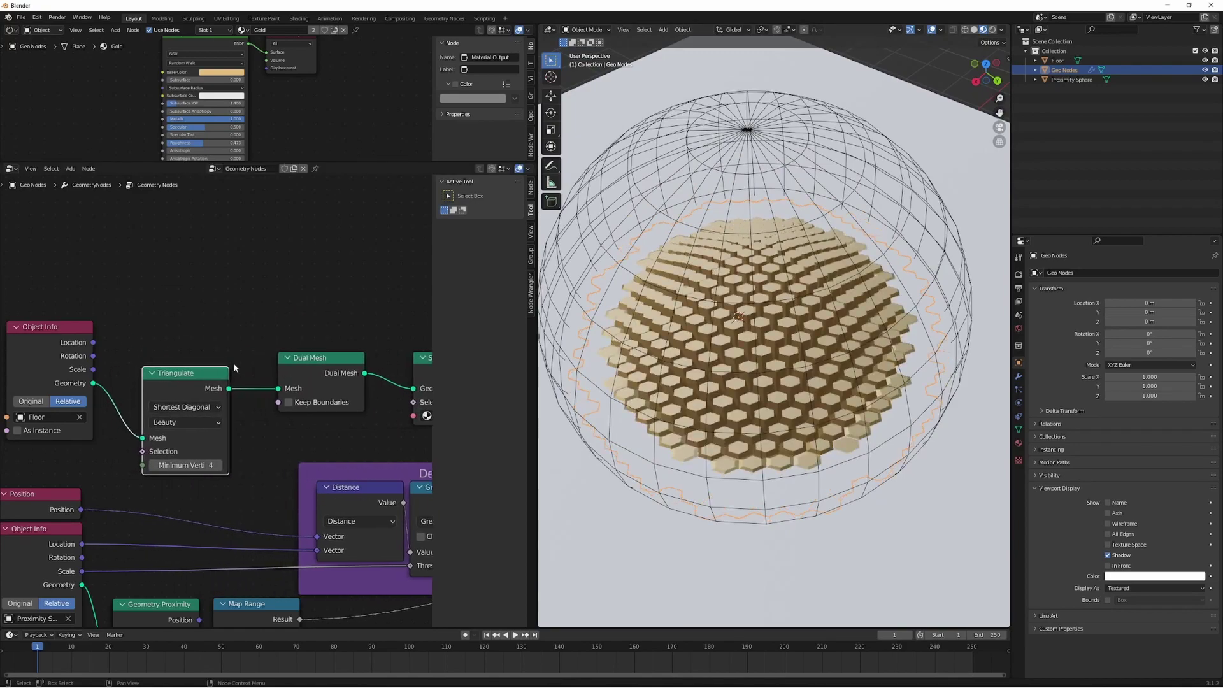
Step: Mute the Dual Mesh node to preview the triangulated mesh, realign the Triangulate node, and re-enable Dual Mesh
{"action": "key", "text": "m"}
{"action": "scroll", "coordinate": [751, 365], "scroll_direction": "up", "scroll_amount": 5}
{"action": "middle_click_drag", "start_coordinate": [742, 332], "coordinate": [795, 322]}
{"action": "left_click_drag", "start_coordinate": [203, 366], "coordinate": [202, 342]}
{"action": "left_click", "coordinate": [320, 362]}
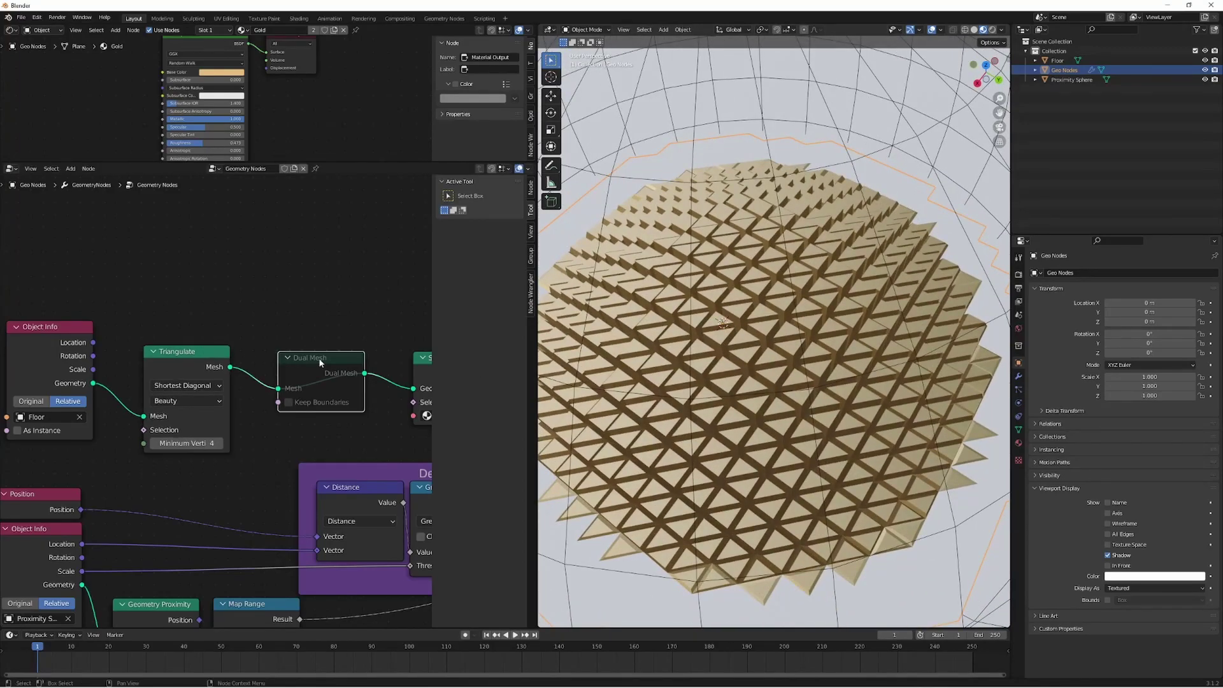
{"action": "key", "text": "m"}
Step: Examine the hexagonal extrusions up close and from several angles
{"action": "scroll", "coordinate": [774, 395], "scroll_direction": "up", "scroll_amount": 8}
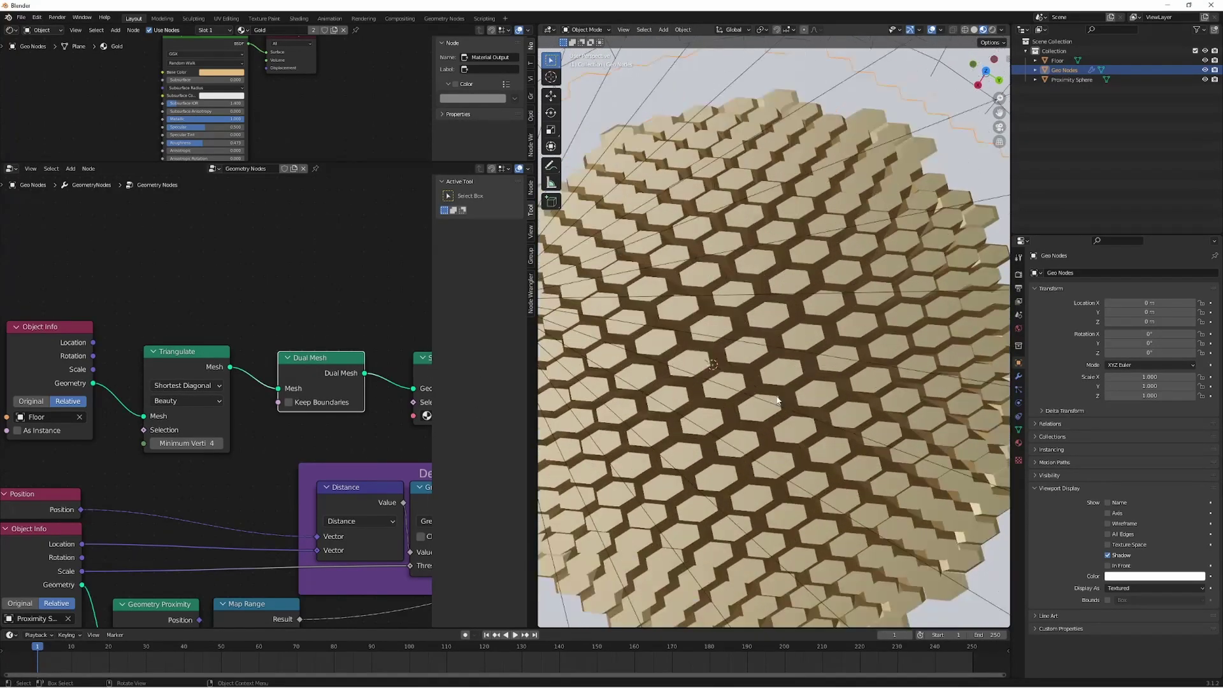
{"action": "scroll", "coordinate": [773, 396], "scroll_direction": "down", "scroll_amount": 10}
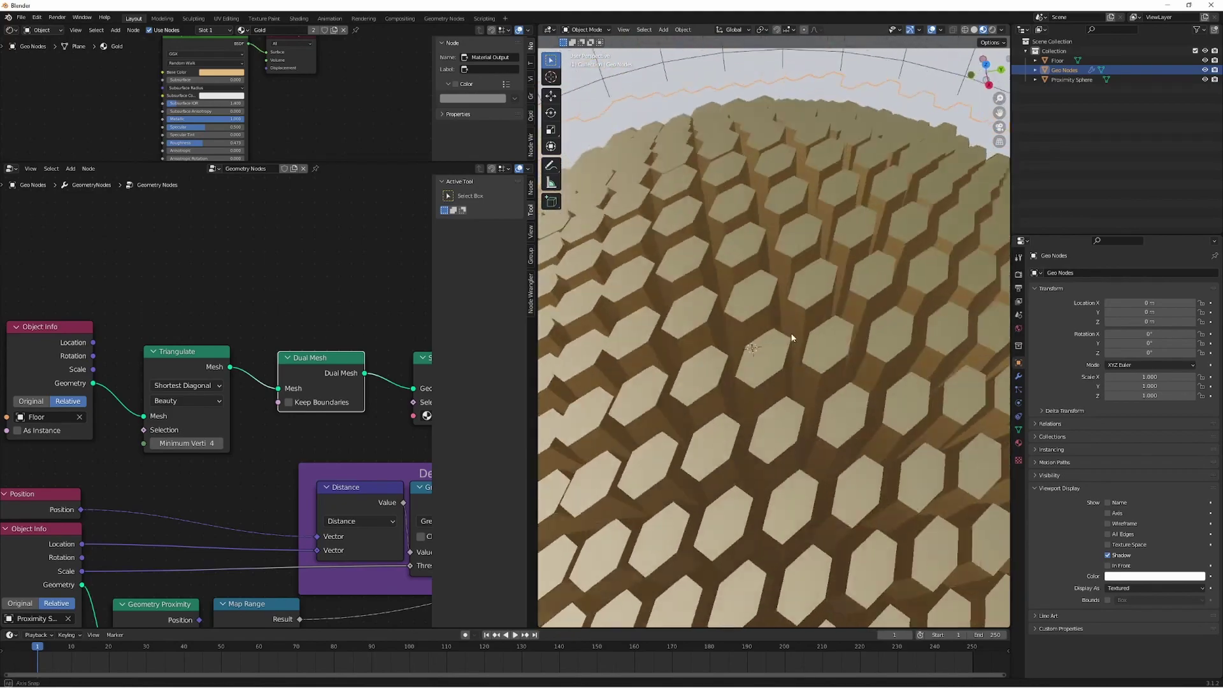
{"action": "mouse_move", "coordinate": [812, 350]}
{"action": "middle_mouse_down"}
{"action": "mouse_move", "coordinate": [768, 339]}
{"action": "mouse_move", "coordinate": [824, 410]}
{"action": "mouse_move", "coordinate": [831, 351]}
{"action": "middle_mouse_up"}
{"action": "scroll", "coordinate": [831, 352], "scroll_direction": "up", "scroll_amount": 5}
{"action": "scroll", "coordinate": [770, 315], "scroll_direction": "down", "scroll_amount": 6}
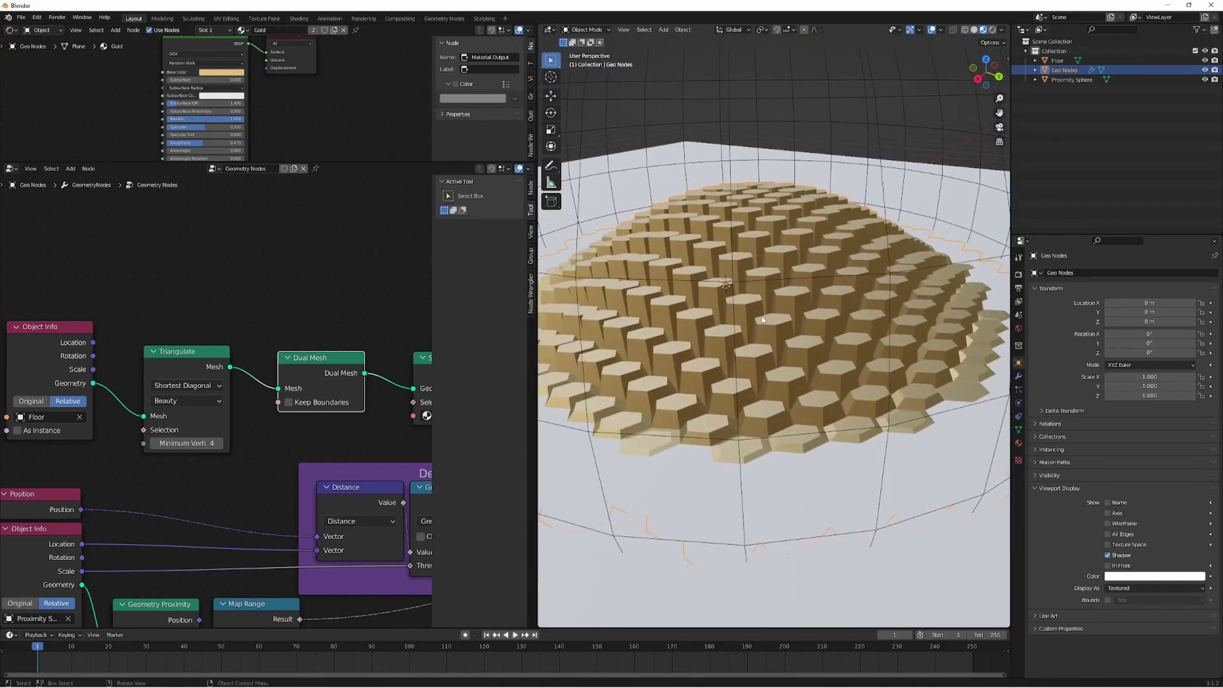
{"action": "scroll", "coordinate": [704, 311], "scroll_direction": "down", "scroll_amount": 3}
{"action": "middle_click_drag", "start_coordinate": [704, 311], "coordinate": [717, 326]}
{"action": "scroll", "coordinate": [301, 410], "scroll_direction": "down", "scroll_amount": 5}
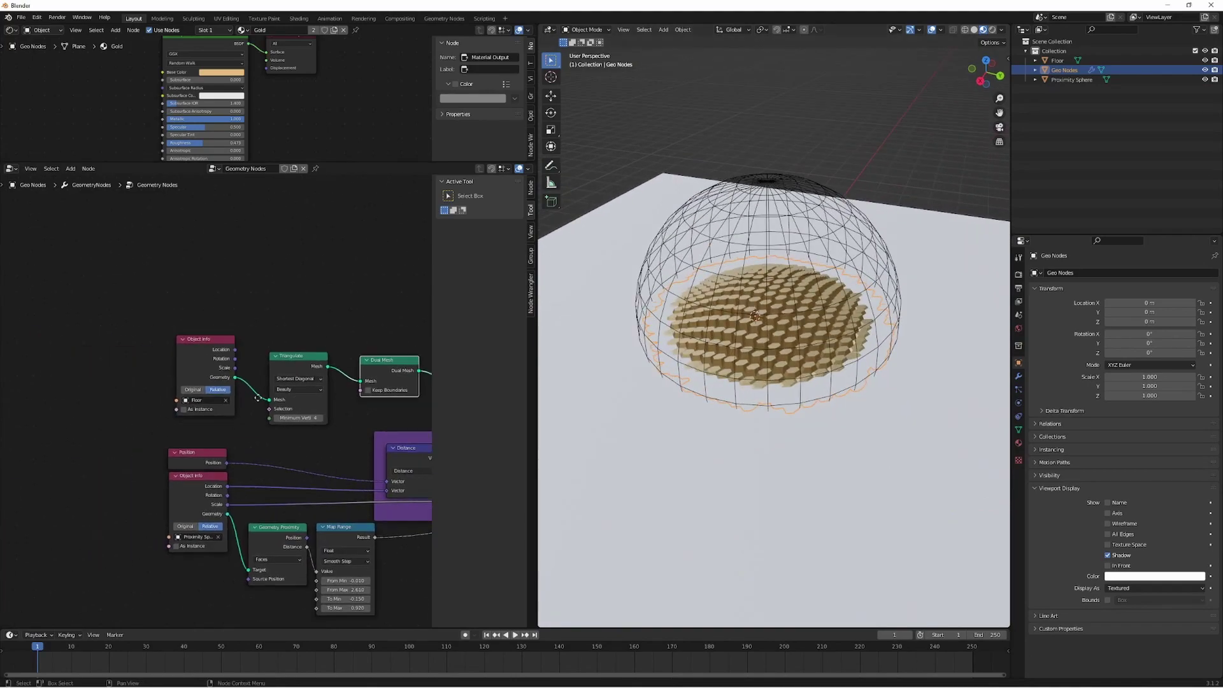
Step: Join the Triangulate and Dual Mesh nodes into a frame and move it up above the Delete Faces frame
{"action": "middle_click_drag", "start_coordinate": [302, 411], "coordinate": [261, 426]}
{"action": "left_click_drag", "start_coordinate": [173, 331], "coordinate": [315, 361]}
{"action": "scroll", "coordinate": [315, 362], "scroll_direction": "up", "scroll_amount": 3}
{"action": "left_click_drag", "start_coordinate": [116, 312], "coordinate": [349, 361]}
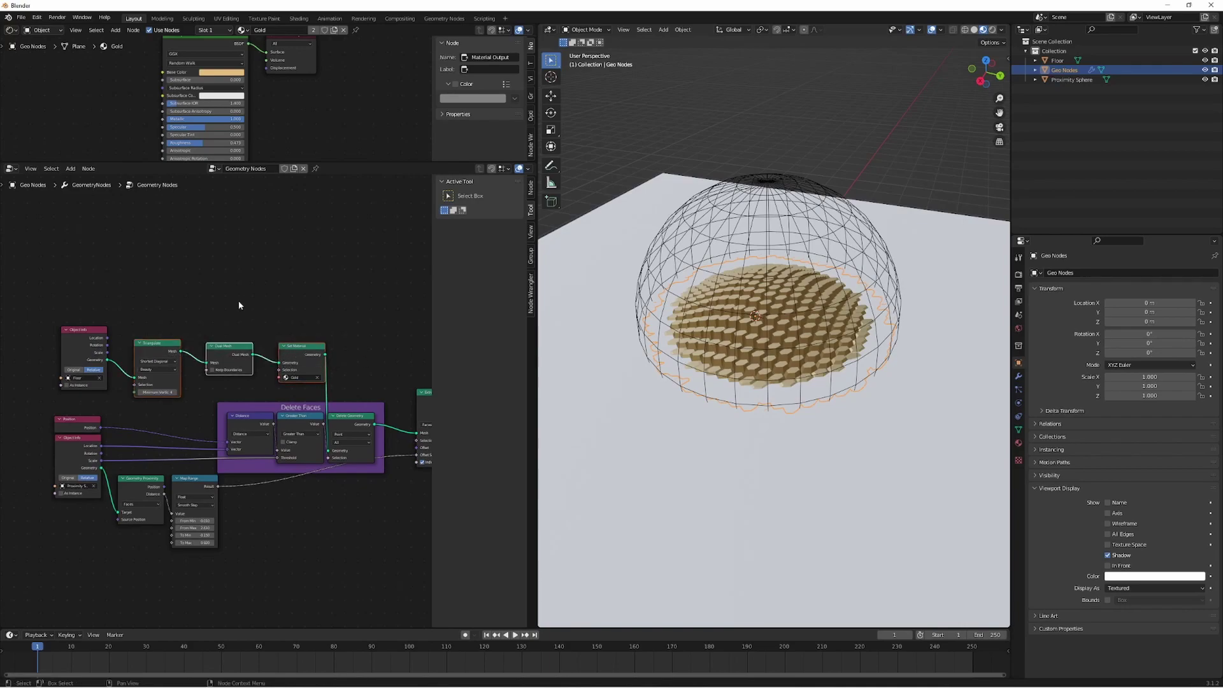
{"action": "left_click", "coordinate": [164, 344]}
{"action": "scroll", "coordinate": [168, 332], "scroll_direction": "up", "scroll_amount": 4}
{"action": "left_click_drag", "start_coordinate": [183, 323], "coordinate": [354, 377]}
{"action": "key", "text": "ctrl+j"}
{"action": "left_click_drag", "start_coordinate": [272, 358], "coordinate": [280, 302]}
Step: Label the frame around Triangulate and Dual Mesh "Mesh Conversion" and colour it orange
{"action": "scroll", "coordinate": [530, 217], "scroll_direction": "down", "scroll_amount": 3}
{"action": "left_click", "coordinate": [531, 187]}
{"action": "left_click", "coordinate": [495, 225]}
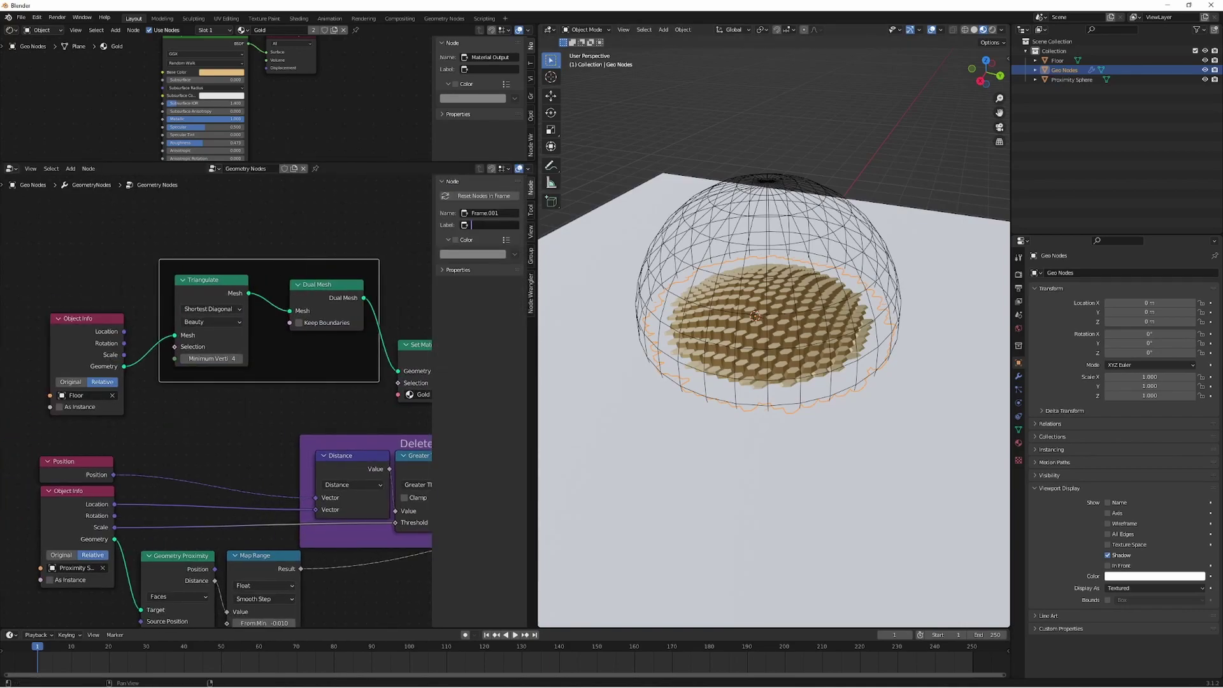
{"action": "left_click", "coordinate": [455, 240]}
Step: Put the Floor Object Info node in its own frame and label it "Input Mesh"
{"action": "key", "text": "shift+a"}
{"action": "left_click_drag", "start_coordinate": [96, 297], "coordinate": [97, 275]}
{"action": "left_click", "coordinate": [491, 225]}
{"action": "type", "text": "Input Mesh"}
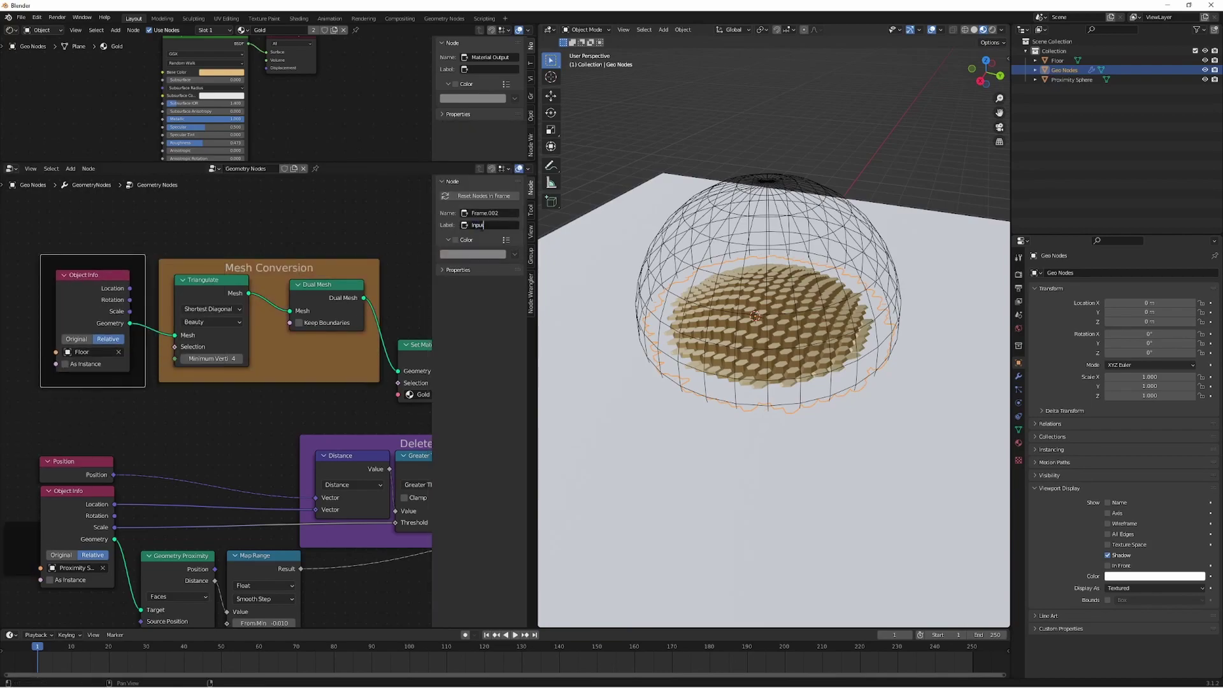
Step: Put the Proximity Sphere Object Info node in its own frame and label it "Proximity Mesh"
{"action": "middle_click_drag", "start_coordinate": [223, 357], "coordinate": [270, 300]}
{"action": "left_click_drag", "start_coordinate": [125, 435], "coordinate": [113, 484]}
{"action": "left_click", "coordinate": [490, 226]}
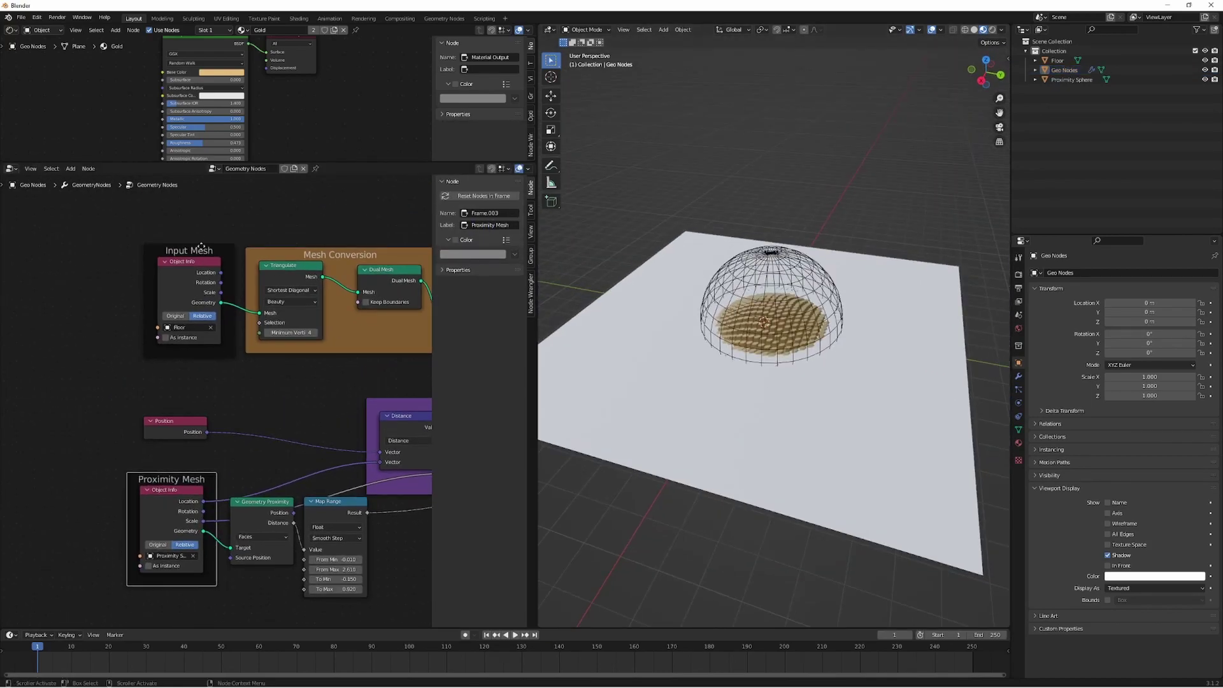
{"action": "left_click_drag", "start_coordinate": [199, 495], "coordinate": [207, 488]}
Step: Give the Input Mesh frame a green colour and the Proximity Mesh frame a red one
{"action": "scroll", "coordinate": [207, 446], "scroll_direction": "down", "scroll_amount": 2}
{"action": "left_click_drag", "start_coordinate": [57, 437], "coordinate": [138, 427]}
{"action": "left_click_drag", "start_coordinate": [56, 392], "coordinate": [145, 401]}
{"action": "left_click", "coordinate": [60, 256]}
{"action": "left_click", "coordinate": [455, 240]}
{"action": "left_click", "coordinate": [472, 254]}
{"action": "left_click_drag", "start_coordinate": [491, 171], "coordinate": [455, 148]}
Step: Frame the Scale Elements node, label the frame "Taper" and colour it green
{"action": "left_click", "coordinate": [137, 424]}
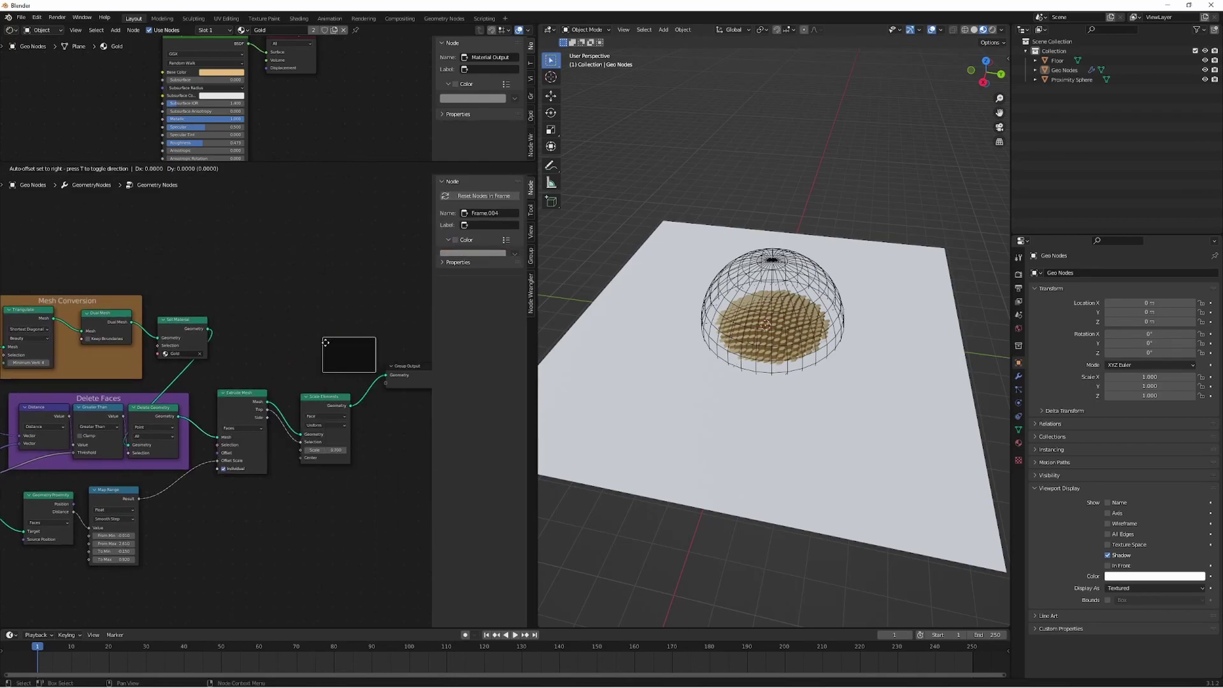
{"action": "left_click", "coordinate": [490, 225]}
{"action": "type", "text": "Taper"}
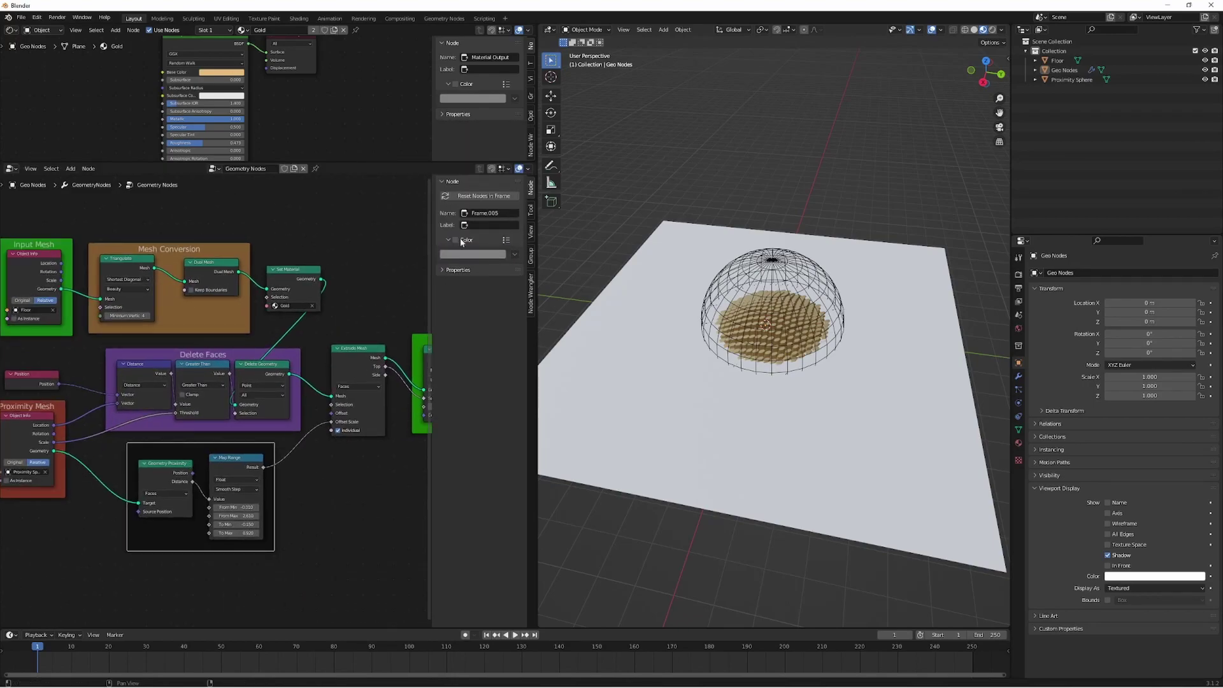
Step: Label the frame around Geometry Proximity and Map Range "scale Faces" and colour it magenta
{"action": "left_click", "coordinate": [443, 245]}
{"action": "left_click", "coordinate": [448, 239]}
{"action": "left_click", "coordinate": [473, 254]}
{"action": "left_click_drag", "start_coordinate": [479, 163], "coordinate": [490, 170]}
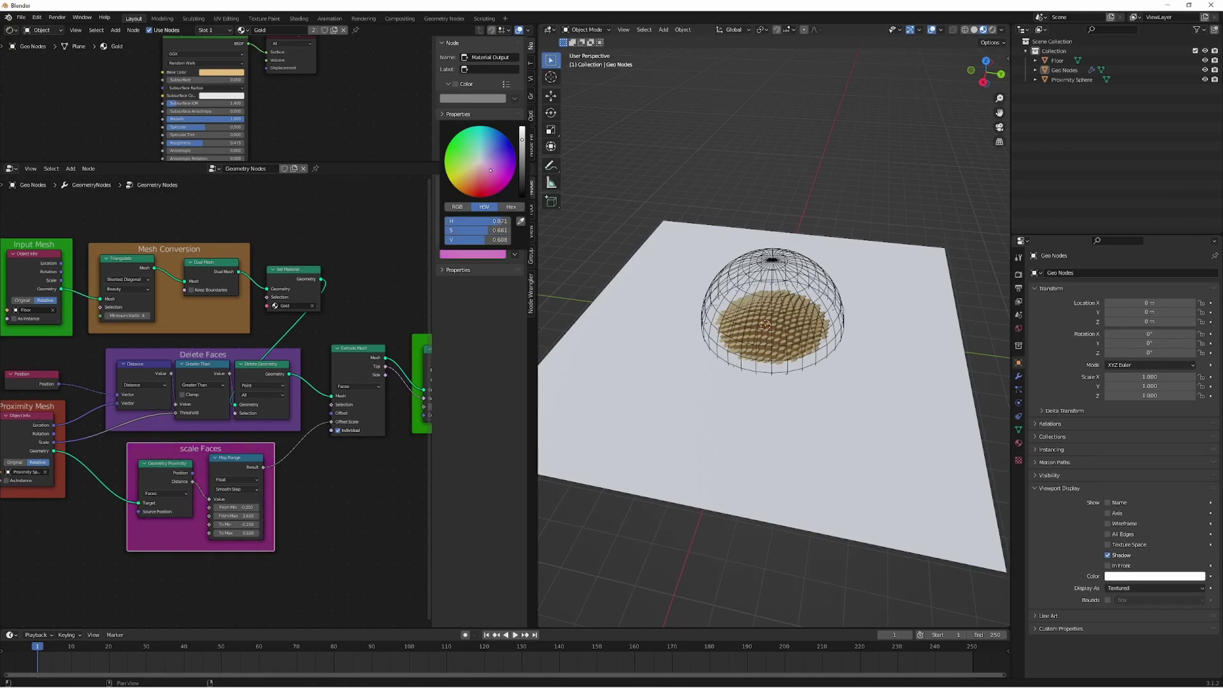
Step: Add a Monkey mesh to the scene
{"action": "scroll", "coordinate": [293, 437], "scroll_direction": "down", "scroll_amount": 3}
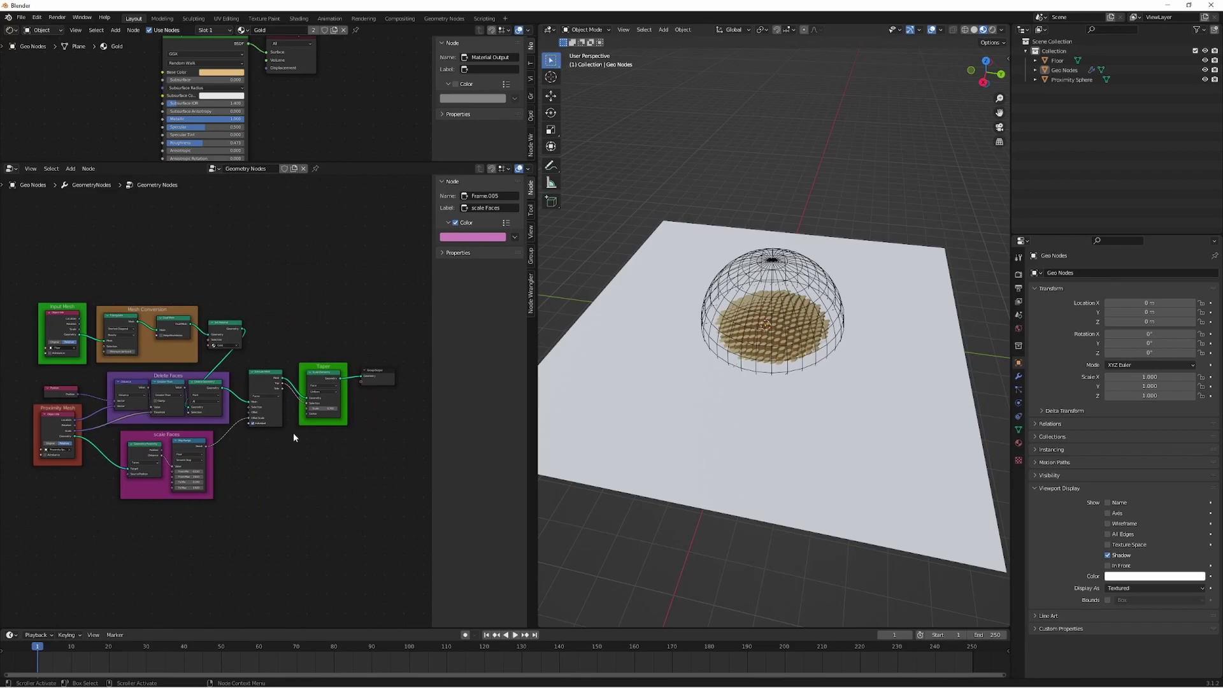
{"action": "middle_click_drag", "start_coordinate": [596, 385], "coordinate": [661, 358]}
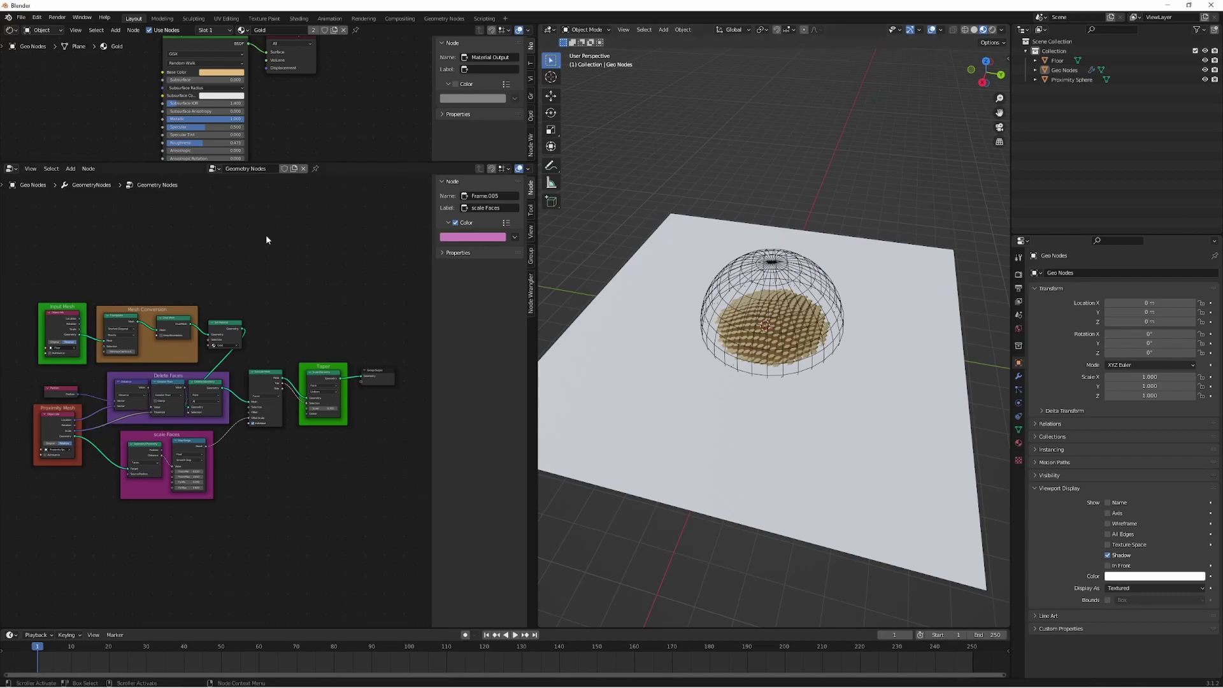
{"action": "scroll", "coordinate": [263, 232], "scroll_direction": "up", "scroll_amount": 2}
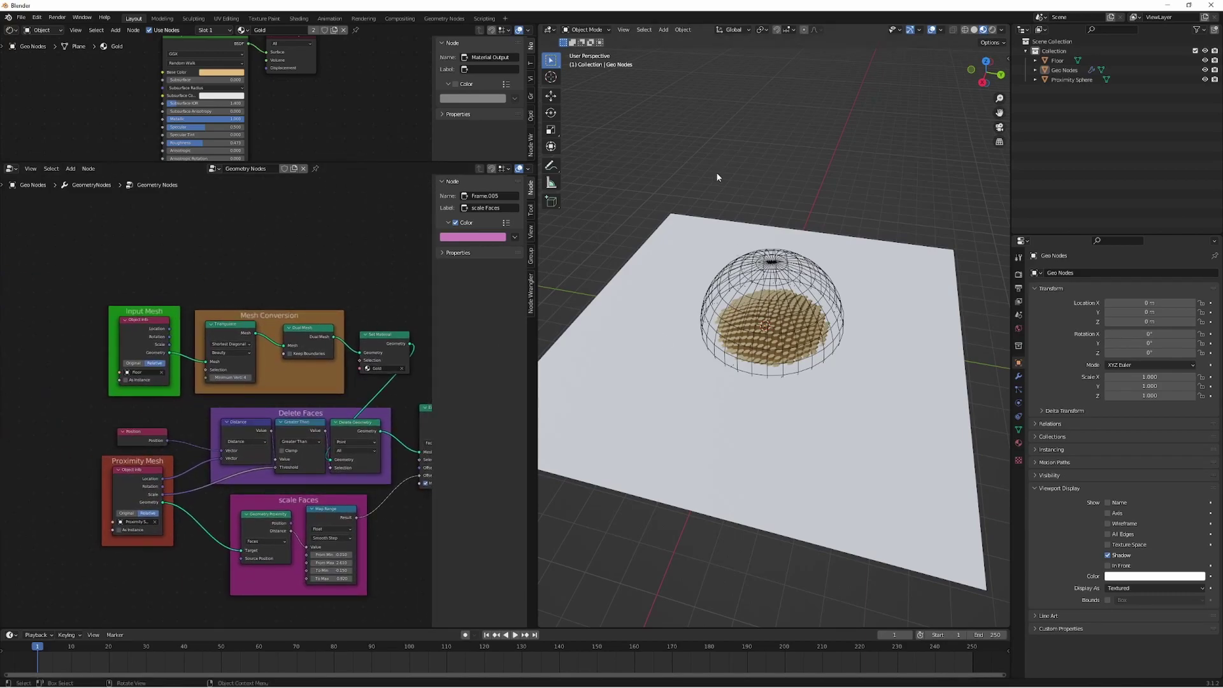
{"action": "middle_click_drag", "start_coordinate": [717, 166], "coordinate": [743, 198]}
{"action": "key", "text": "shift+a"}
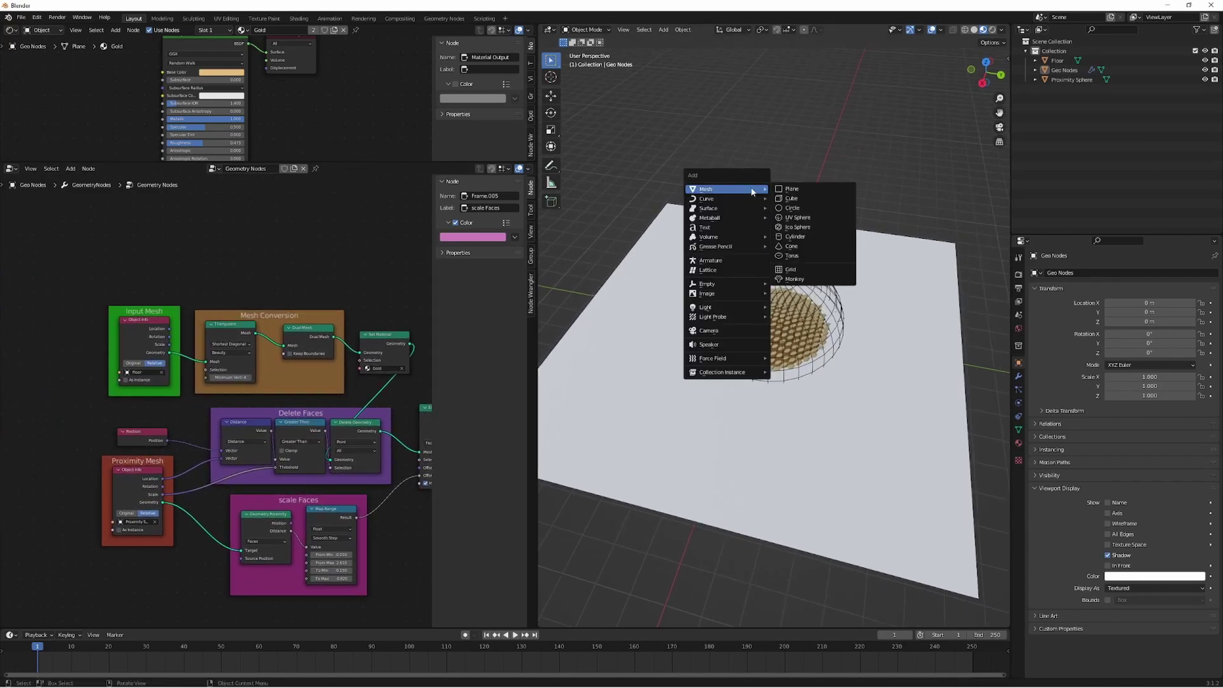
{"action": "left_click", "coordinate": [793, 278]}
Step: Raise the monkey vertically above the floor and scale it up to about 3.66
{"action": "middle_click_drag", "start_coordinate": [789, 286], "coordinate": [758, 319]}
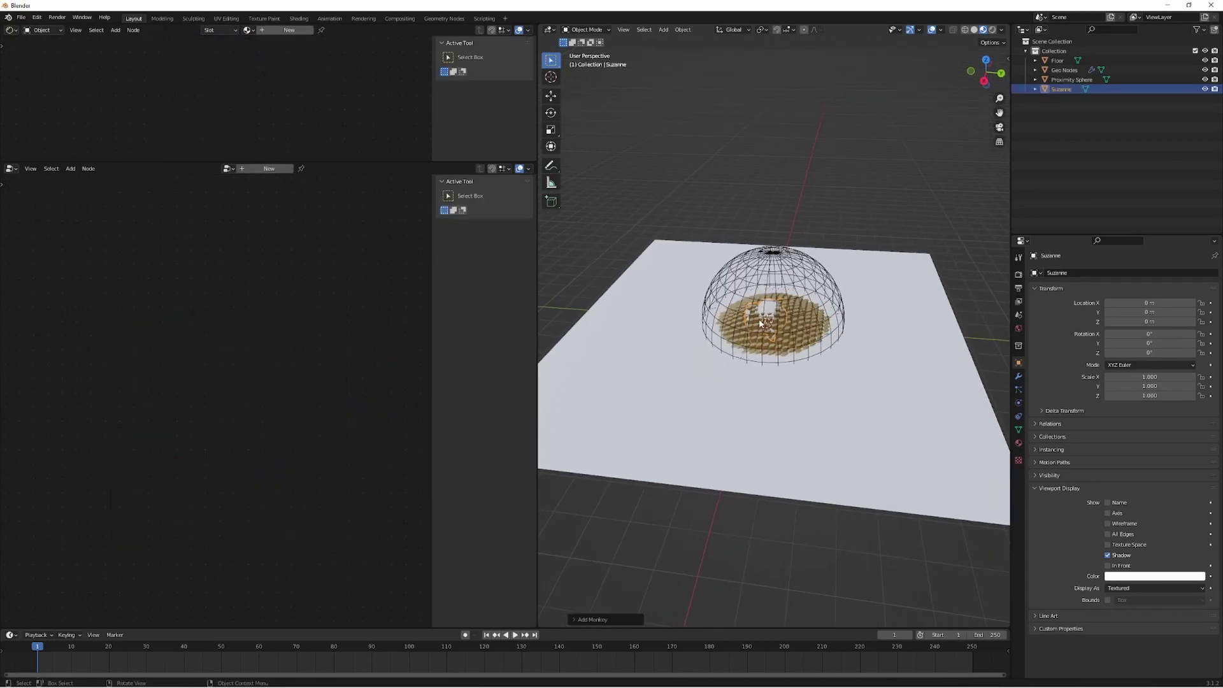
{"action": "key", "text": "g"}
{"action": "key", "text": "z"}
{"action": "left_click", "coordinate": [773, 223]}
{"action": "key", "text": "s"}
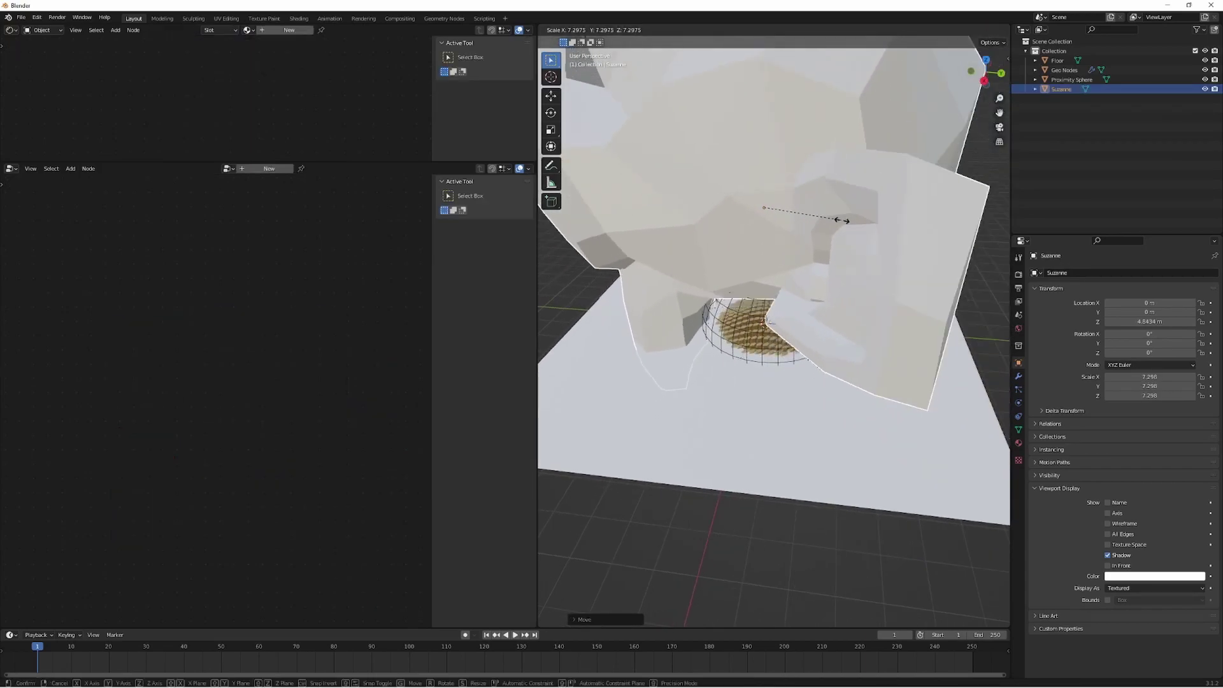
{"action": "left_click", "coordinate": [745, 248]}
Step: Apply the monkey's scale transform
{"action": "middle_click_drag", "start_coordinate": [744, 248], "coordinate": [796, 302]}
{"action": "left_click", "coordinate": [796, 301]}
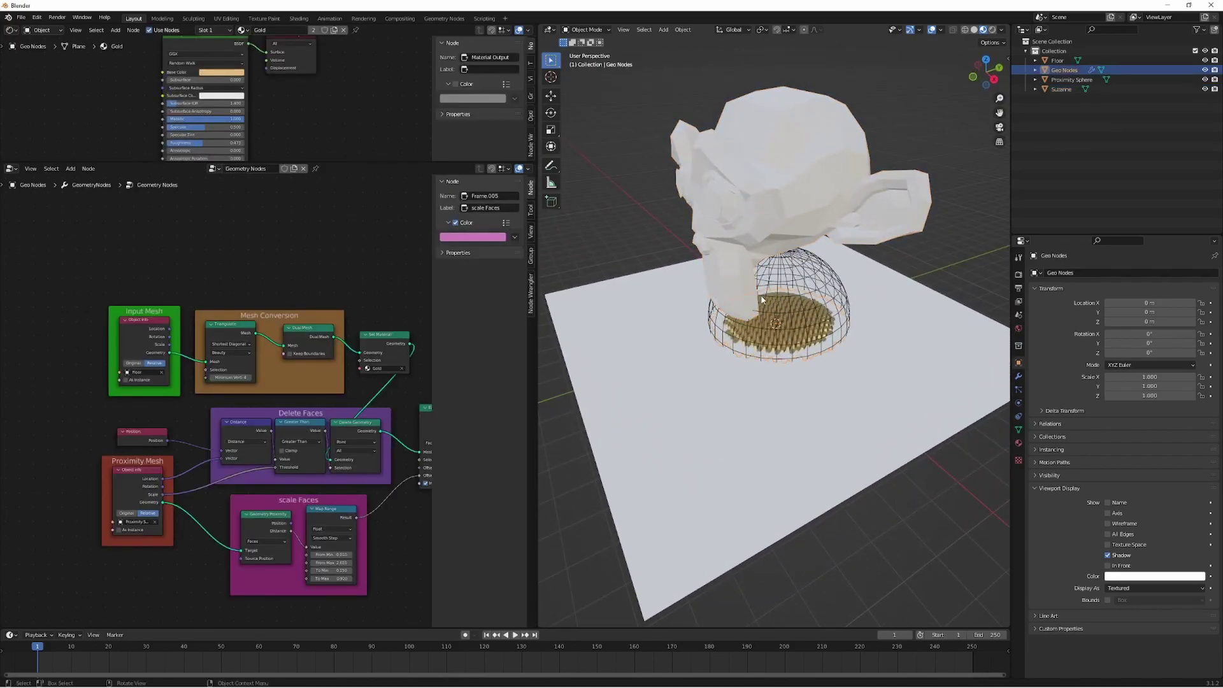
{"action": "left_click", "coordinate": [801, 144]}
{"action": "key", "text": "ctrl+a"}
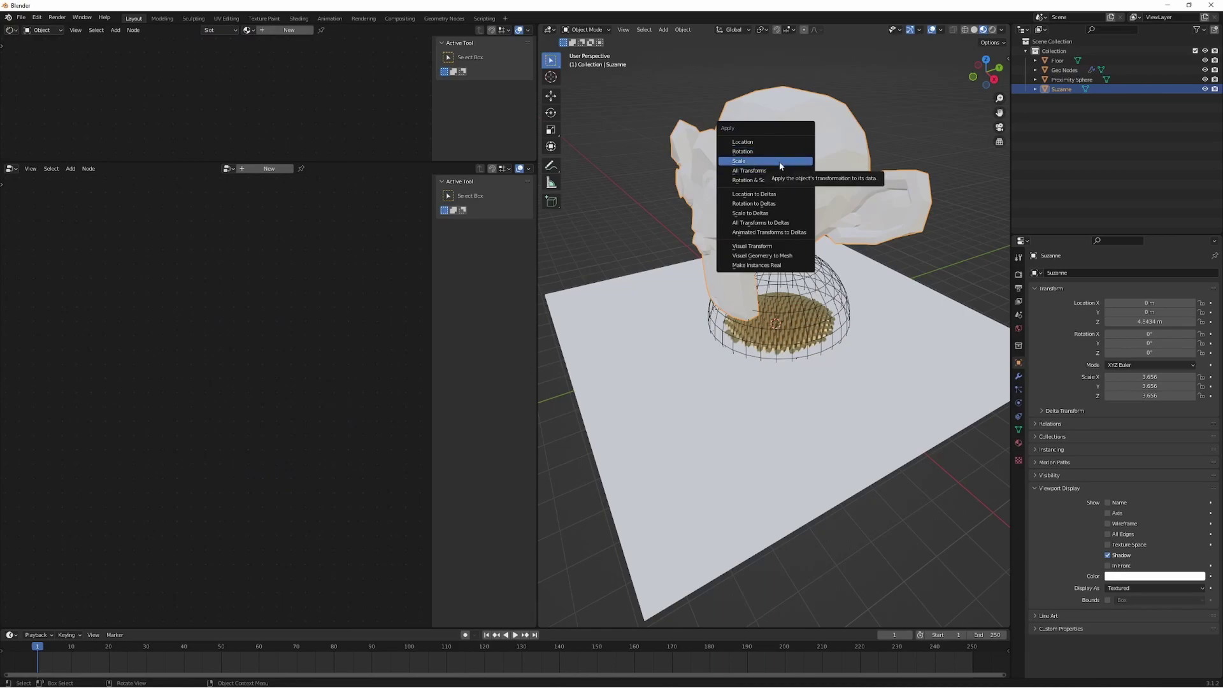
{"action": "left_click", "coordinate": [779, 161]}
Step: Set the Input Mesh Object Info node of the Geo Nodes object to use Suzanne
{"action": "left_click", "coordinate": [781, 323]}
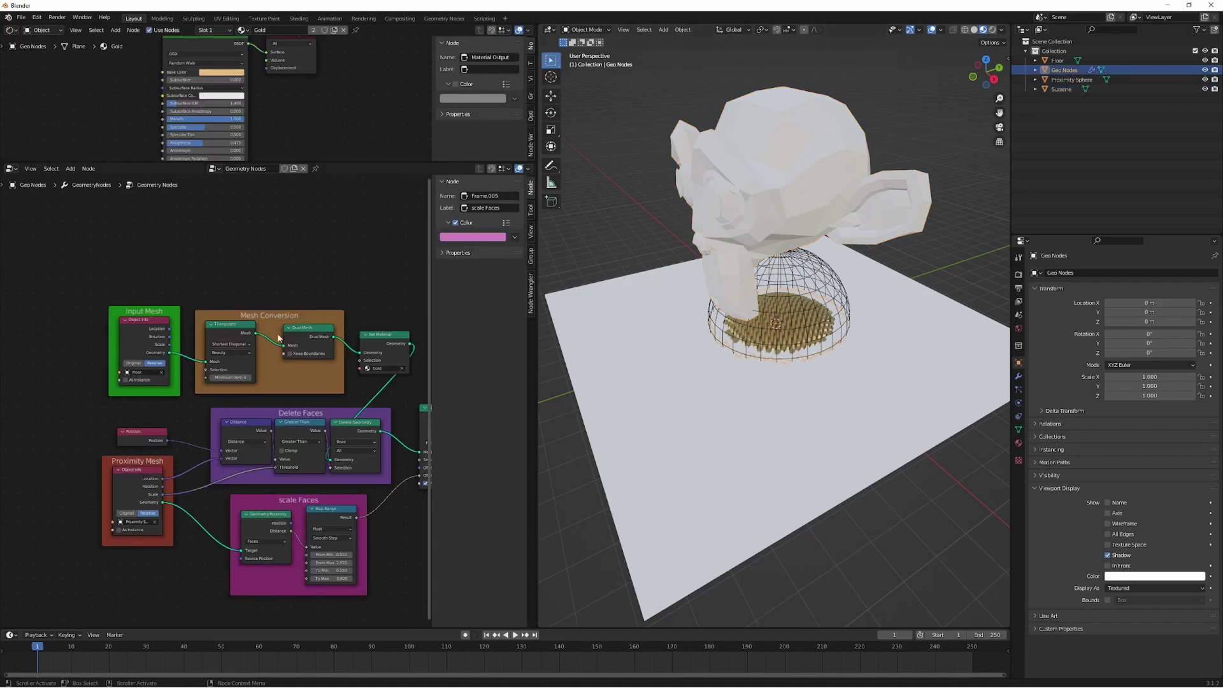
{"action": "scroll", "coordinate": [138, 377], "scroll_direction": "up", "scroll_amount": 5}
{"action": "left_click", "coordinate": [139, 377]}
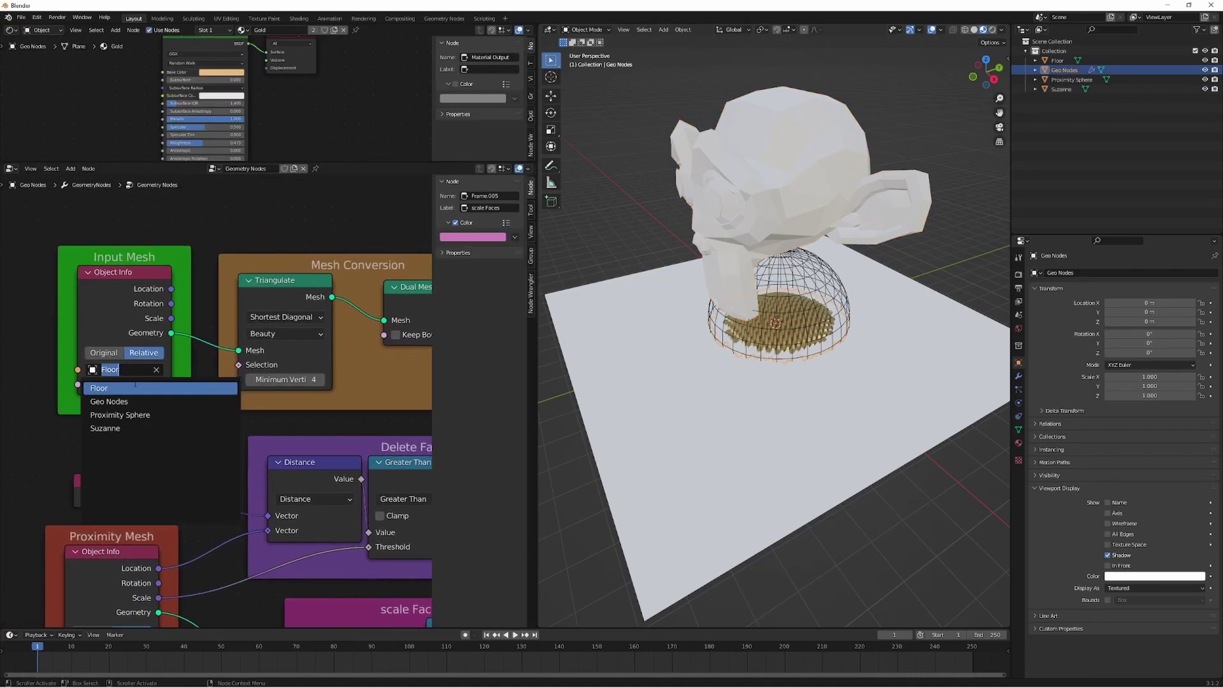
{"action": "left_click", "coordinate": [119, 430]}
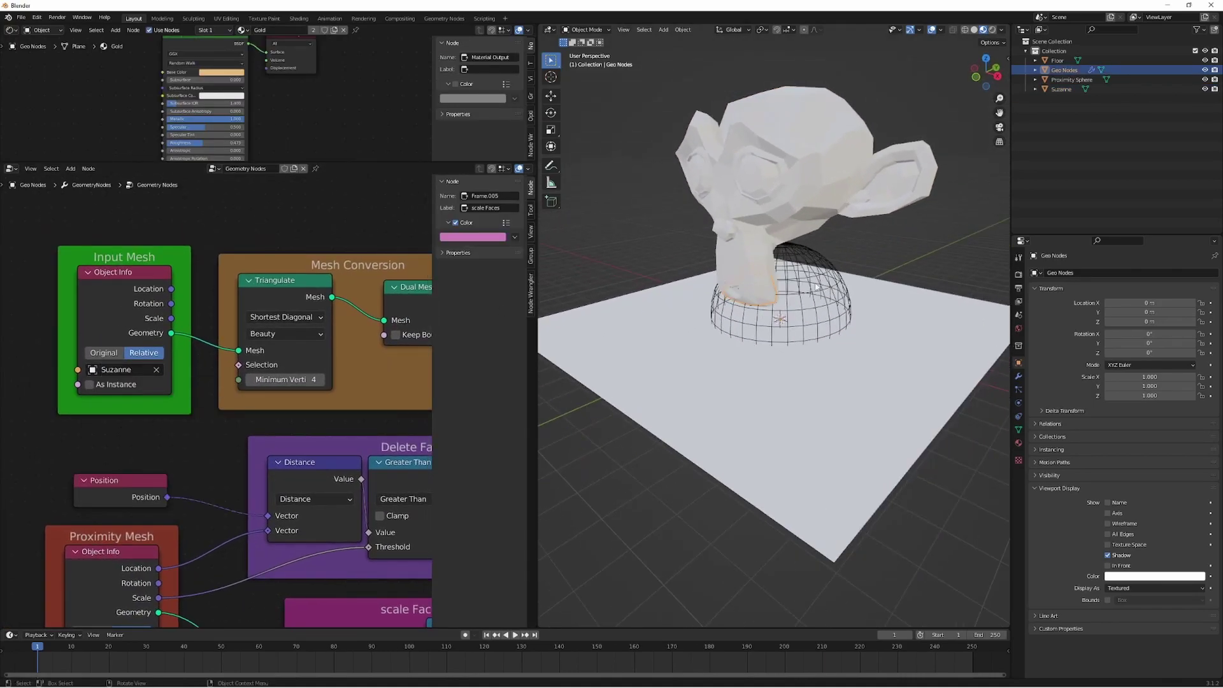
Step: Move the proximity sphere from the floor up to Suzanne's head
{"action": "left_click", "coordinate": [765, 284]}
{"action": "key", "text": "g"}
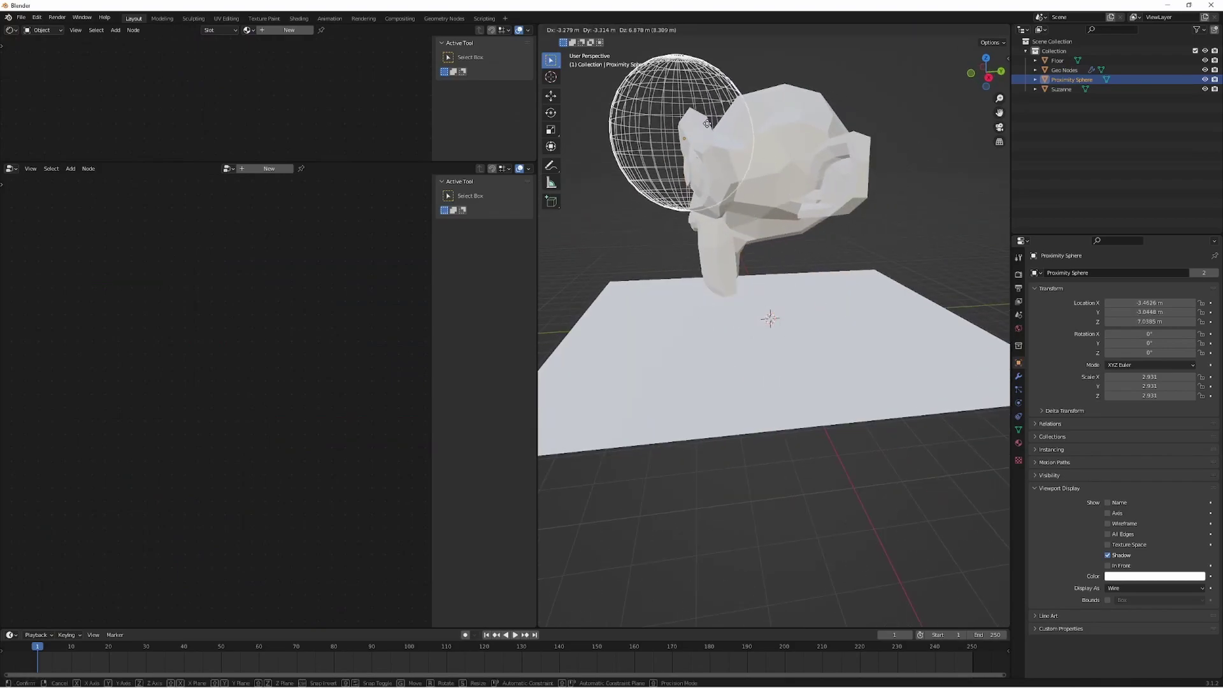
{"action": "left_click", "coordinate": [763, 171]}
{"action": "scroll", "coordinate": [801, 188], "scroll_direction": "up", "scroll_amount": 6}
{"action": "scroll", "coordinate": [802, 188], "scroll_direction": "down", "scroll_amount": 4}
{"action": "middle_click_drag", "start_coordinate": [802, 188], "coordinate": [748, 186]}
Step: Move the proximity sphere onto one side of Suzanne's forehead
{"action": "key", "text": "g"}
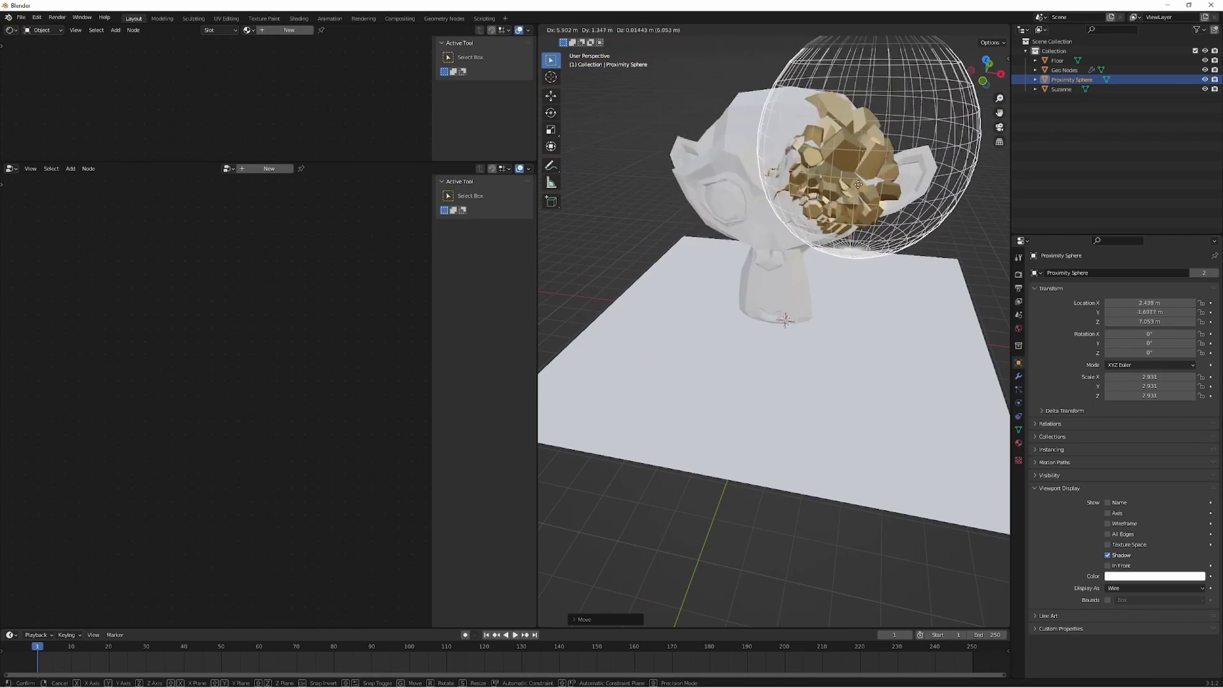
{"action": "left_click", "coordinate": [821, 191]}
{"action": "scroll", "coordinate": [848, 242], "scroll_direction": "up", "scroll_amount": 5}
{"action": "scroll", "coordinate": [848, 242], "scroll_direction": "down", "scroll_amount": 5}
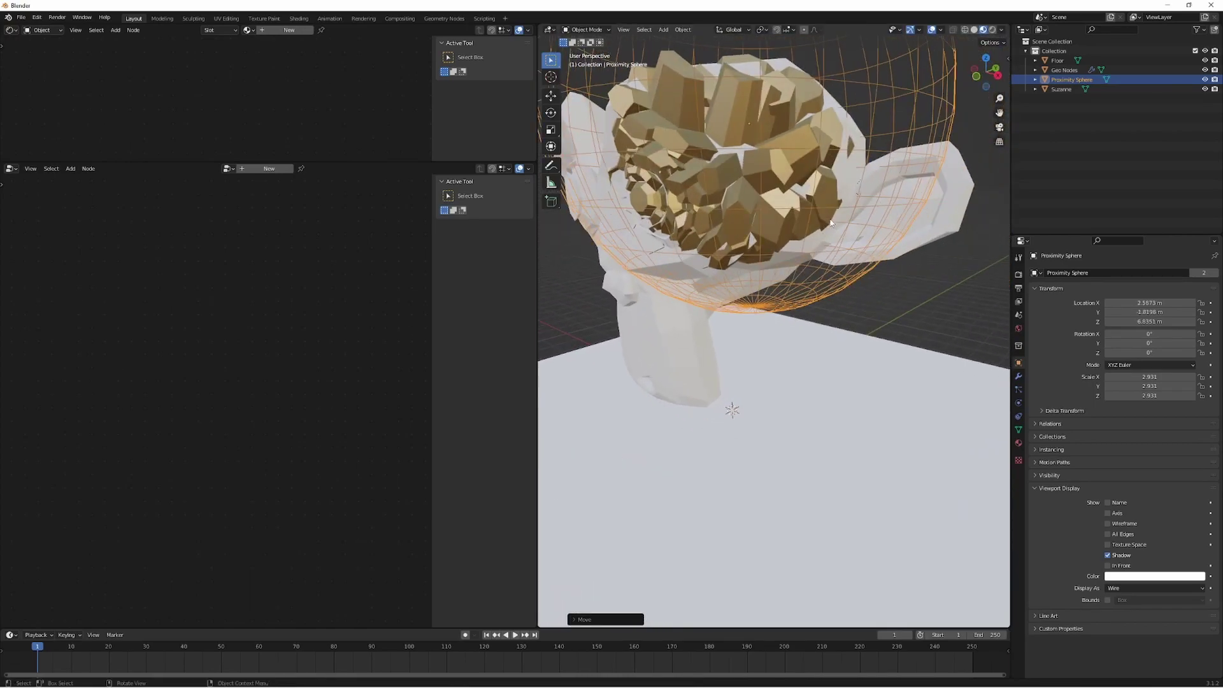
{"action": "middle_click_drag", "start_coordinate": [848, 242], "coordinate": [821, 204]}
Step: Lower the proximity sphere over one side of Suzanne's face to test the reveal there
{"action": "key", "text": "g"}
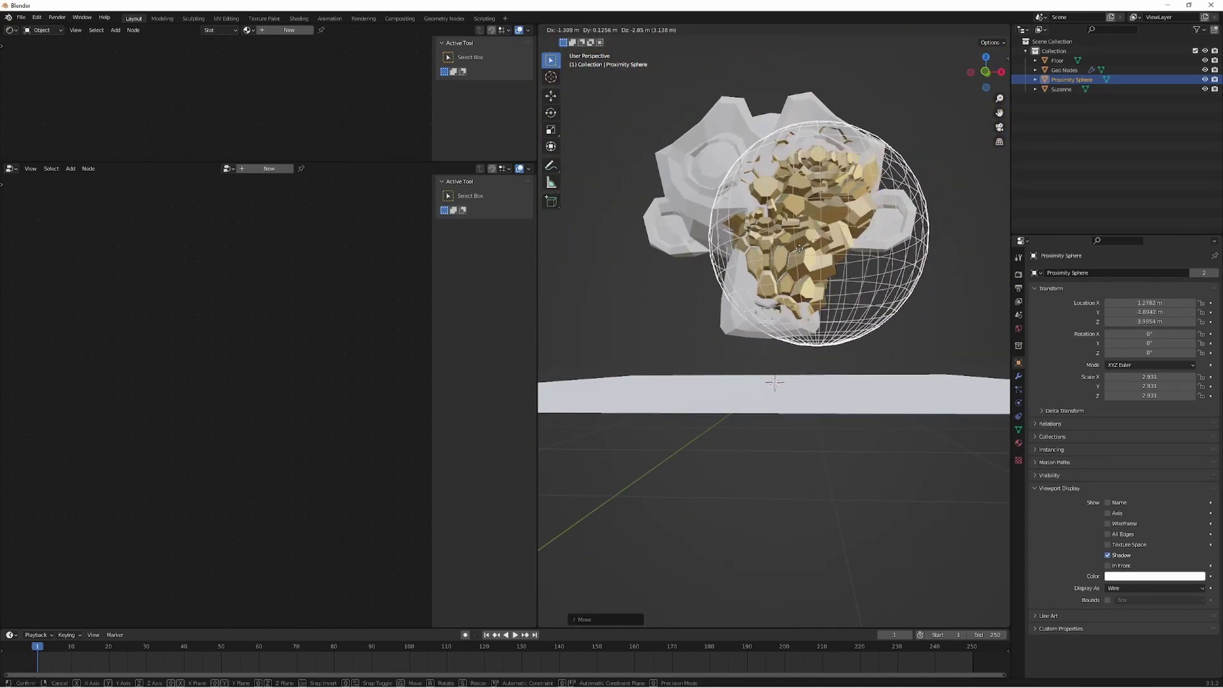
{"action": "left_click", "coordinate": [810, 193]}
{"action": "middle_click_drag", "start_coordinate": [810, 193], "coordinate": [688, 253]}
{"action": "key", "text": "g"}
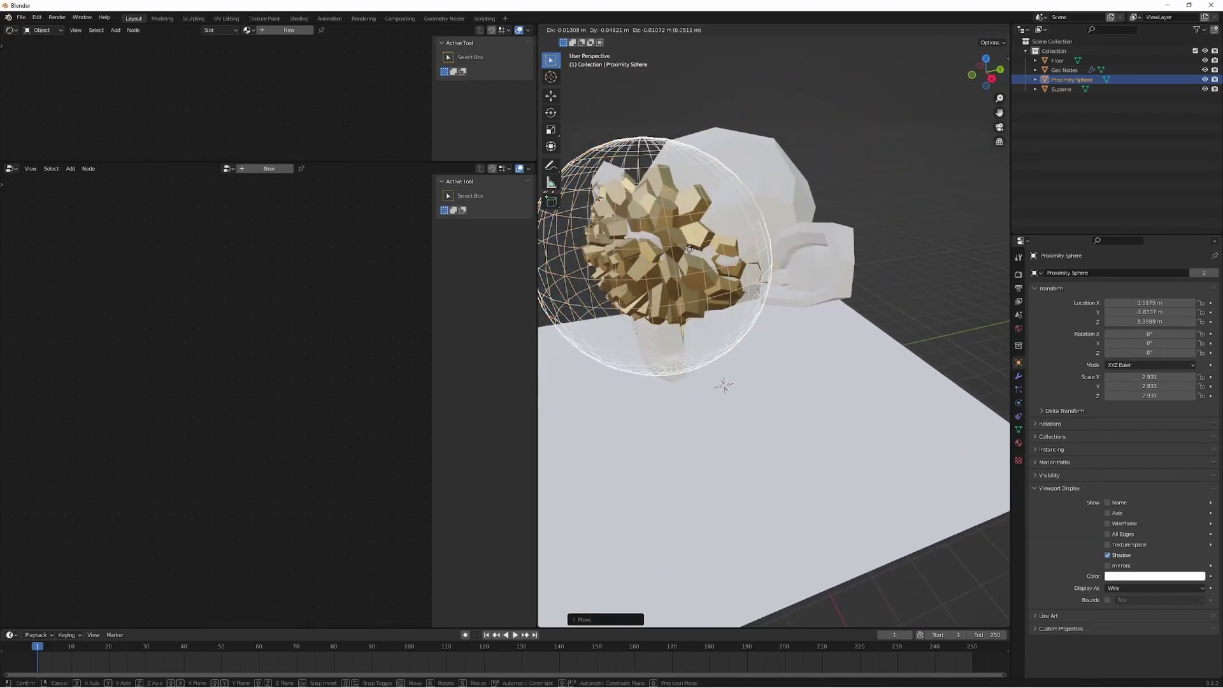
{"action": "left_click", "coordinate": [728, 194]}
Step: Reposition the proximity sphere around one of Suzanne's ears and the adjacent side of the head
{"action": "middle_click_drag", "start_coordinate": [729, 194], "coordinate": [839, 233]}
{"action": "scroll", "coordinate": [806, 190], "scroll_direction": "down", "scroll_amount": 3}
{"action": "key", "text": "g"}
{"action": "left_click", "coordinate": [882, 220]}
{"action": "scroll", "coordinate": [838, 233], "scroll_direction": "up", "scroll_amount": 2}
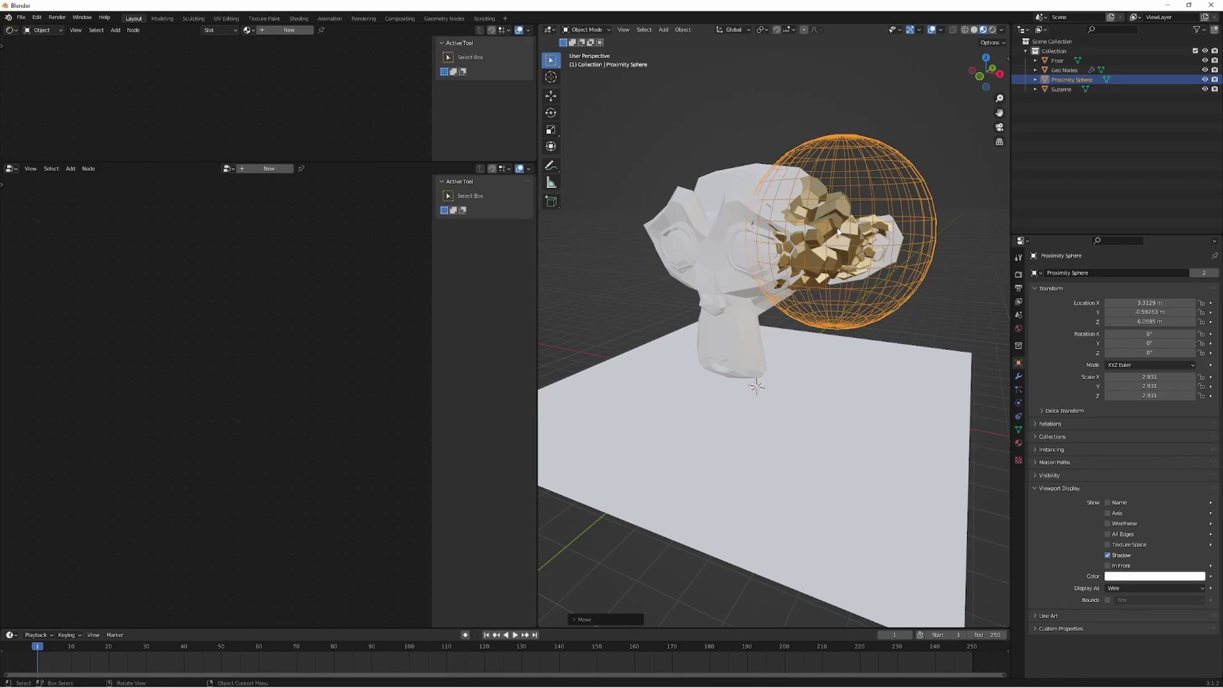
Step: Try subdividing Suzanne's whole mesh in Edit Mode, undo the subdivision and return to Object Mode
{"action": "middle_click_drag", "start_coordinate": [676, 215], "coordinate": [727, 243]}
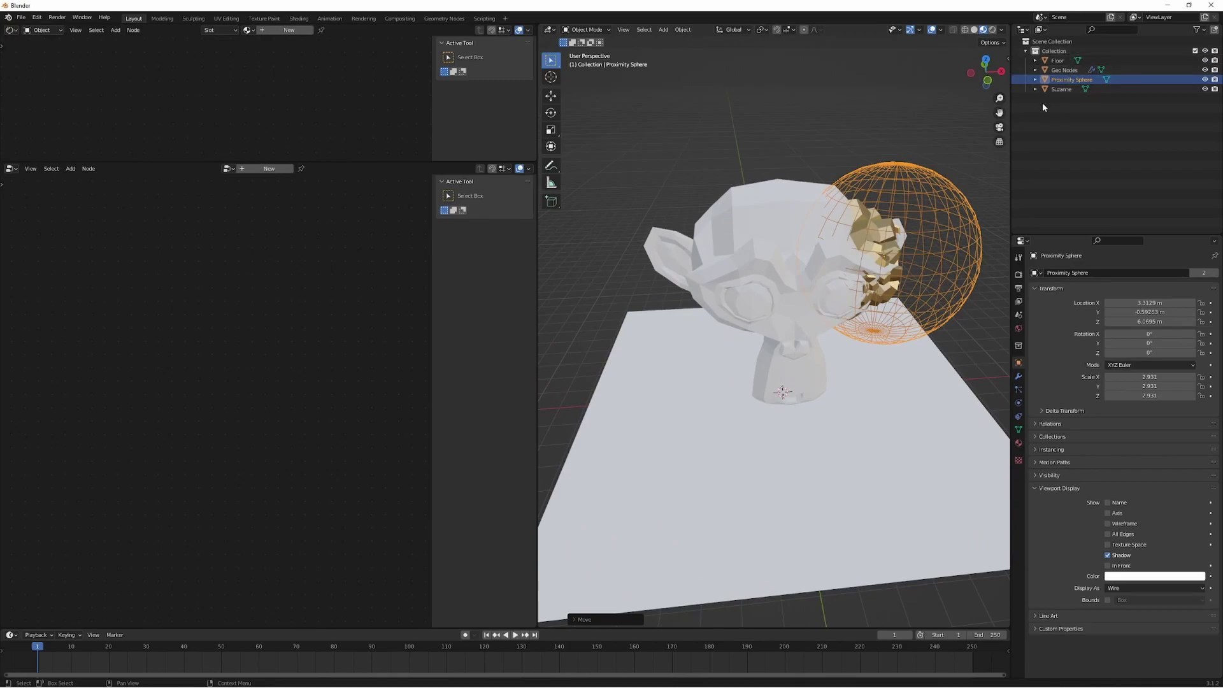
{"action": "left_click", "coordinate": [742, 235]}
{"action": "key", "text": "Tab"}
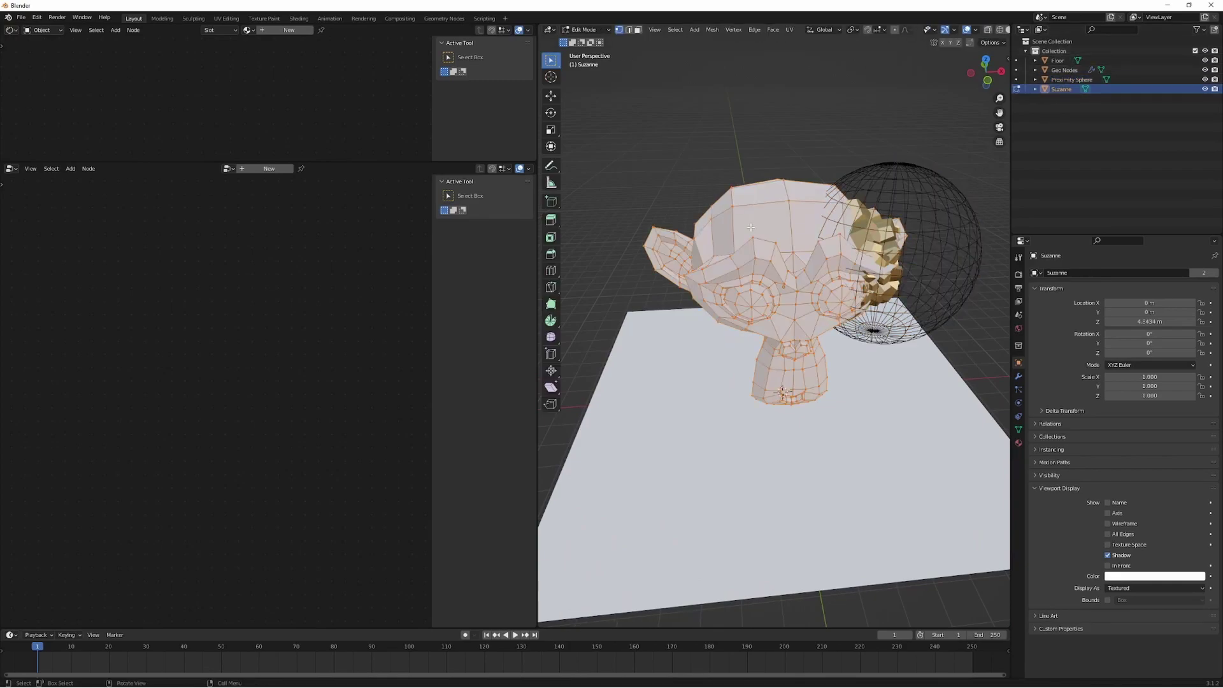
{"action": "right_click", "coordinate": [770, 216]}
{"action": "left_click", "coordinate": [759, 217]}
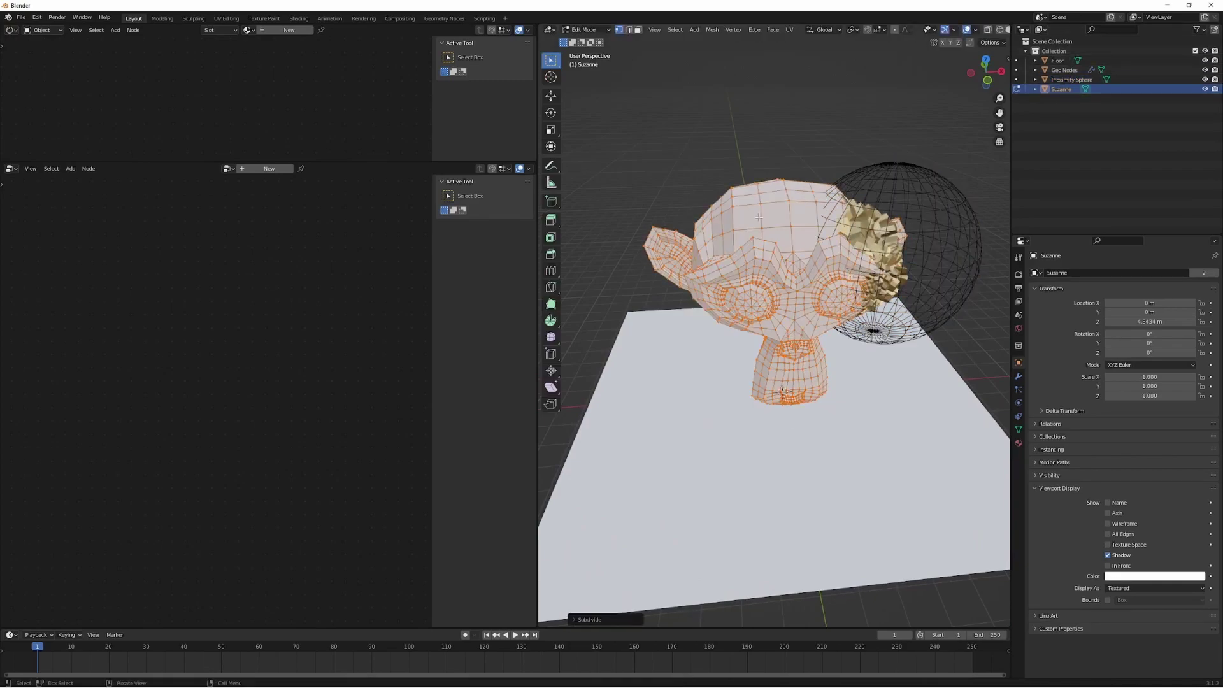
{"action": "middle_click_drag", "start_coordinate": [771, 227], "coordinate": [864, 327]}
{"action": "key", "text": "ctrl+z"}
{"action": "key", "text": "Tab"}
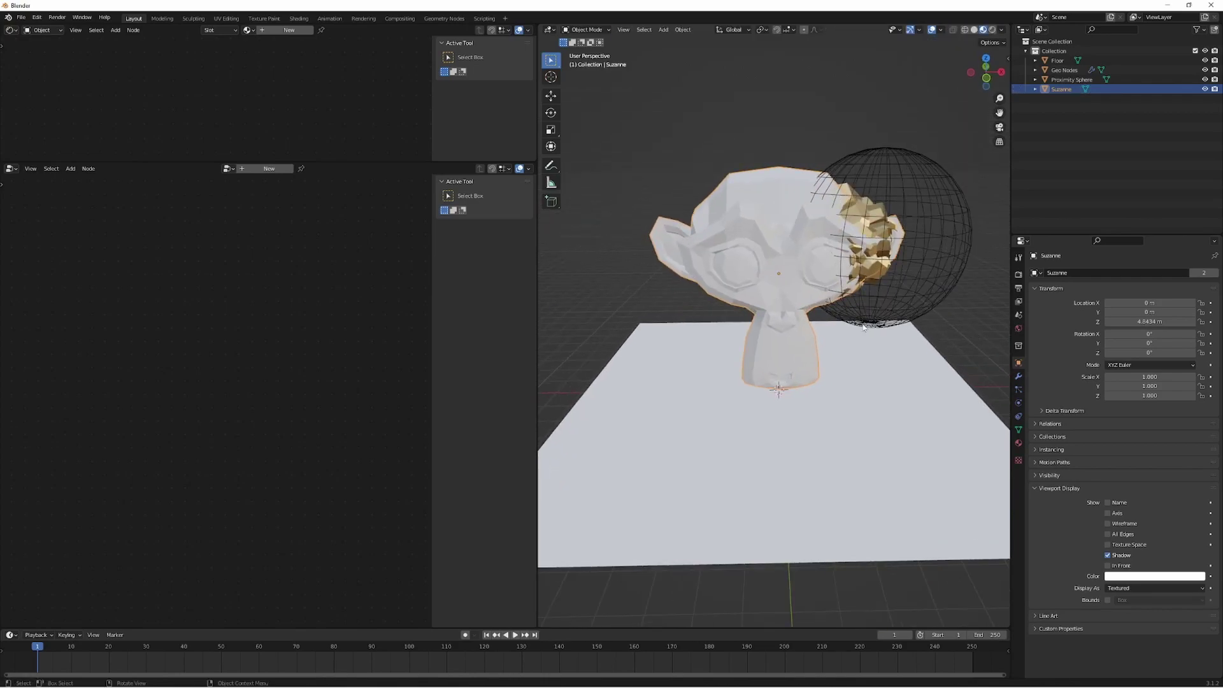
Step: Add a Subdivision Surface modifier to Suzanne, increase its viewport level and apply it
{"action": "left_click", "coordinate": [1018, 376]}
{"action": "middle_click_drag", "start_coordinate": [1006, 373], "coordinate": [794, 354]}
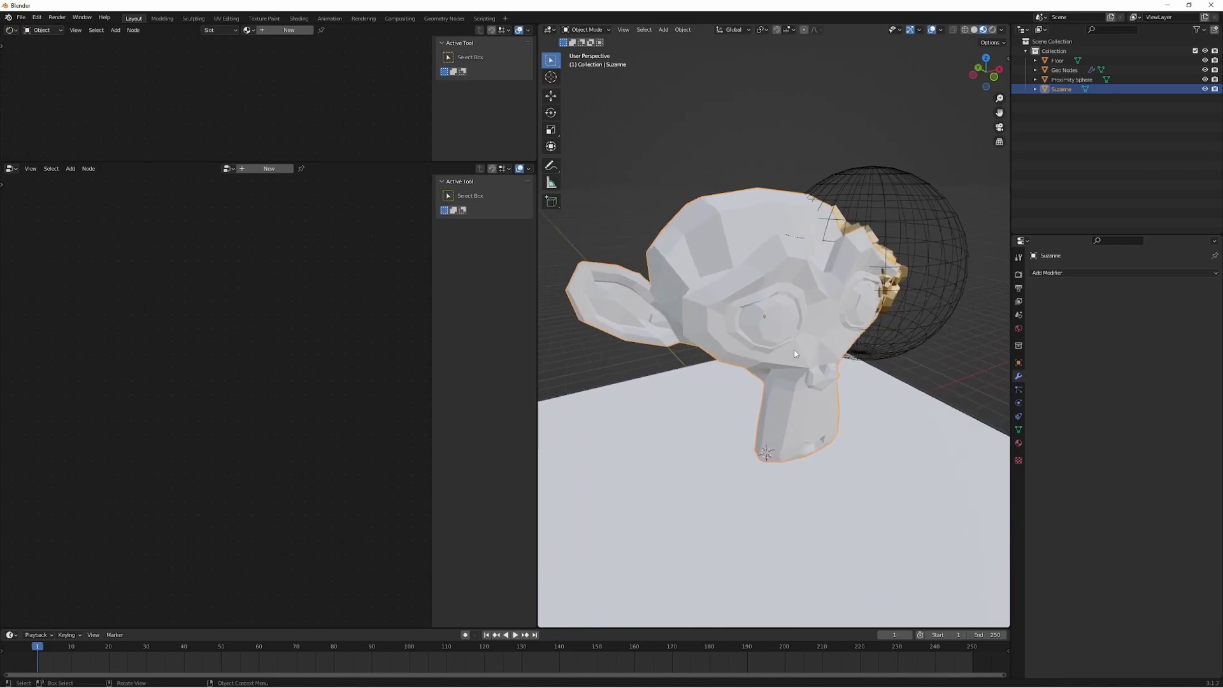
{"action": "left_click", "coordinate": [1042, 273]}
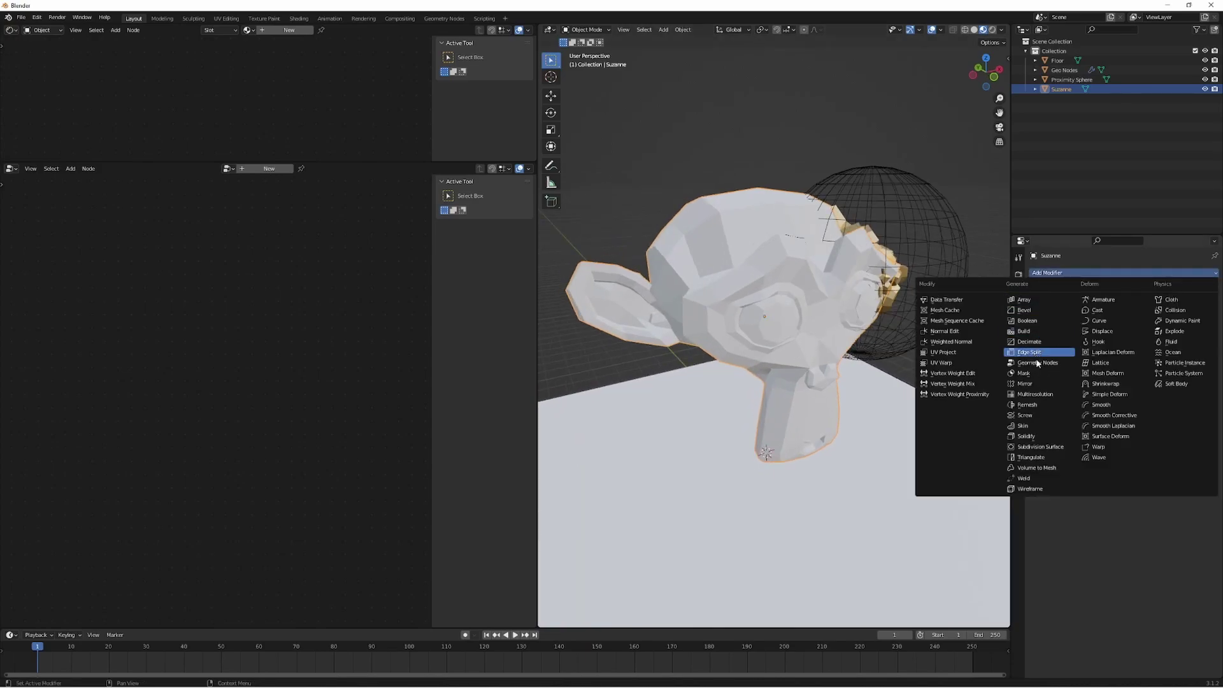
{"action": "left_click", "coordinate": [1031, 450]}
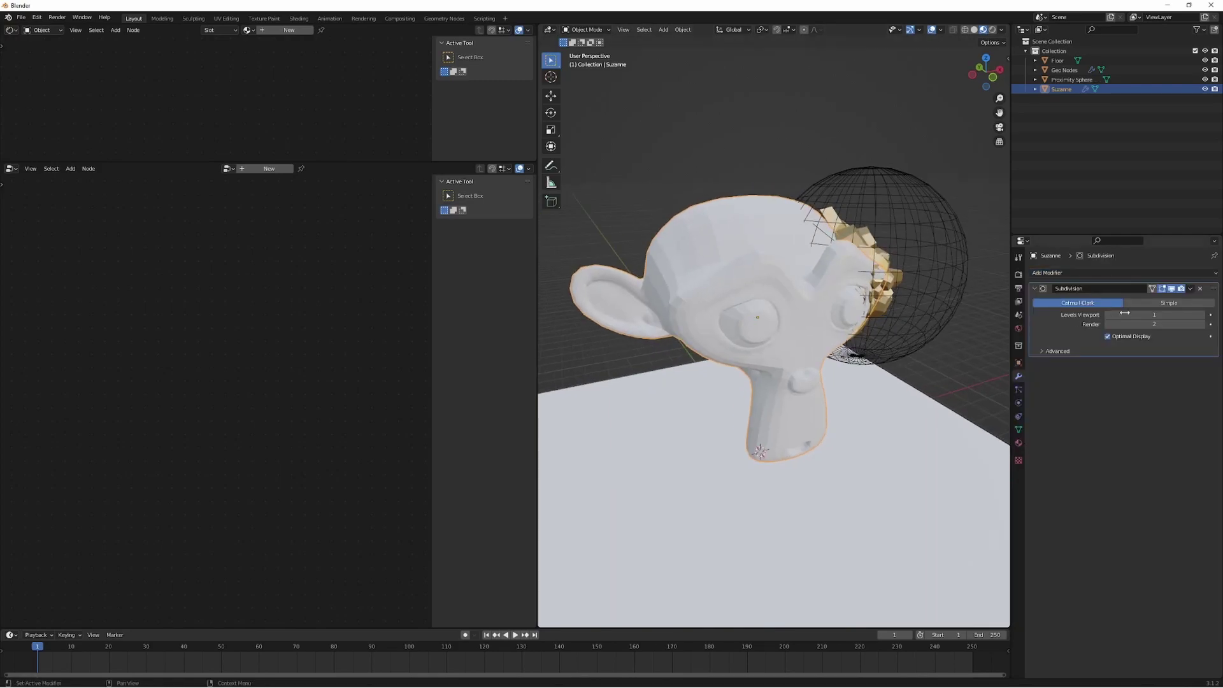
{"action": "left_click", "coordinate": [1190, 294]}
{"action": "left_click", "coordinate": [1177, 305]}
Step: Set Suzanne to smooth shading
{"action": "right_click", "coordinate": [679, 251]}
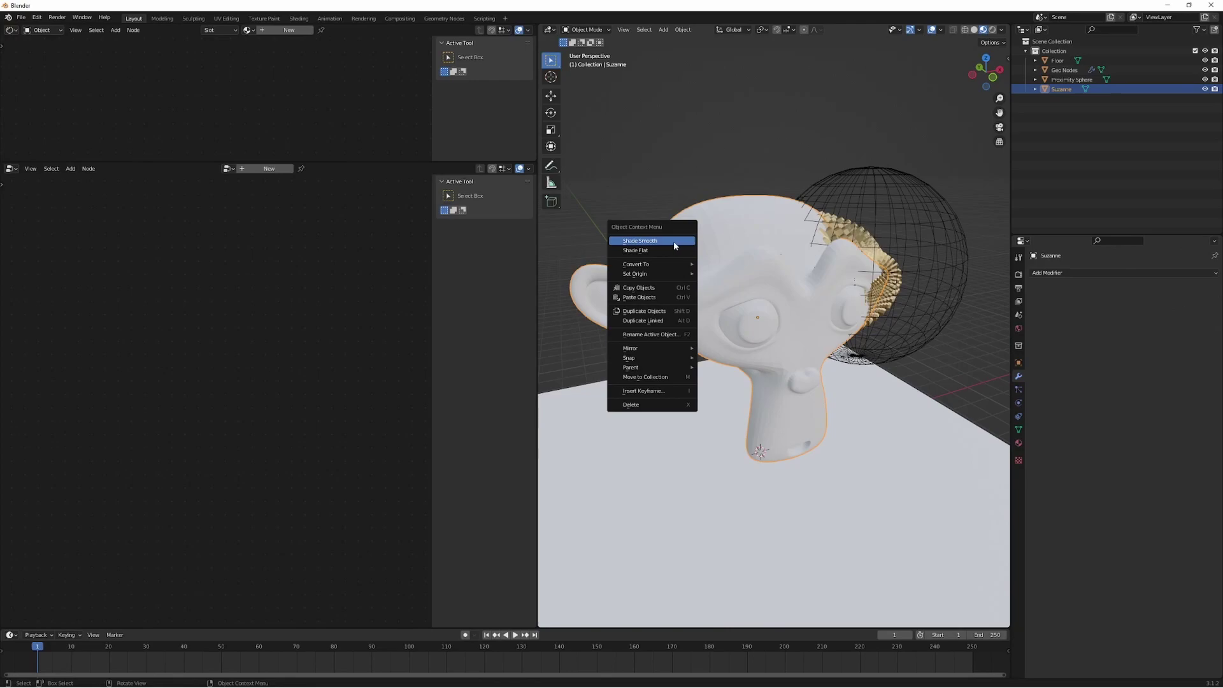
{"action": "left_click", "coordinate": [671, 241]}
{"action": "middle_click_drag", "start_coordinate": [671, 241], "coordinate": [748, 245]}
{"action": "scroll", "coordinate": [714, 254], "scroll_direction": "up", "scroll_amount": 4}
Step: Mute the Triangulate and Dual Mesh nodes in the Mesh Conversion frame of the Geo Nodes object
{"action": "left_click", "coordinate": [755, 251]}
{"action": "scroll", "coordinate": [349, 307], "scroll_direction": "down", "scroll_amount": 2}
{"action": "middle_click_drag", "start_coordinate": [351, 358], "coordinate": [289, 358]}
{"action": "left_click", "coordinate": [344, 303]}
{"action": "key", "text": "m"}
{"action": "left_click_drag", "start_coordinate": [283, 284], "coordinate": [286, 278]}
{"action": "middle_click_drag", "start_coordinate": [810, 250], "coordinate": [778, 262]}
{"action": "scroll", "coordinate": [735, 269], "scroll_direction": "up", "scroll_amount": 2}
{"action": "scroll", "coordinate": [735, 269], "scroll_direction": "down", "scroll_amount": 2}
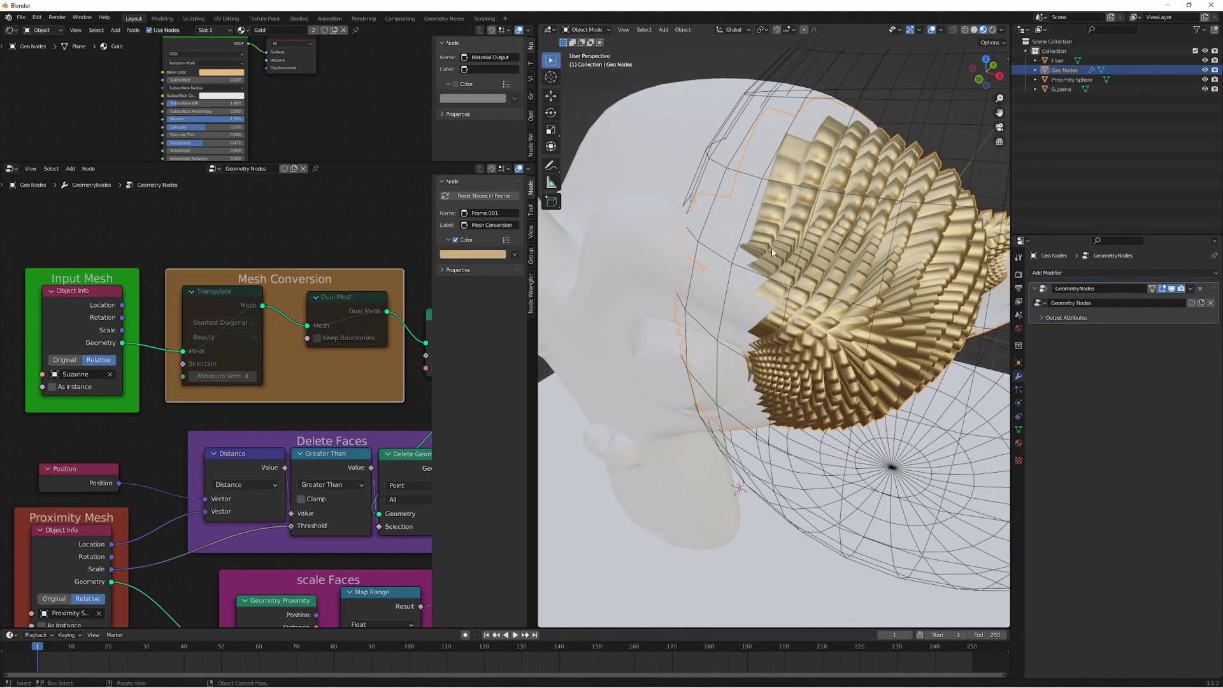
Step: Set Suzanne to flat shading and examine the faceted surface up close
{"action": "left_click", "coordinate": [656, 136]}
{"action": "right_click", "coordinate": [656, 136]}
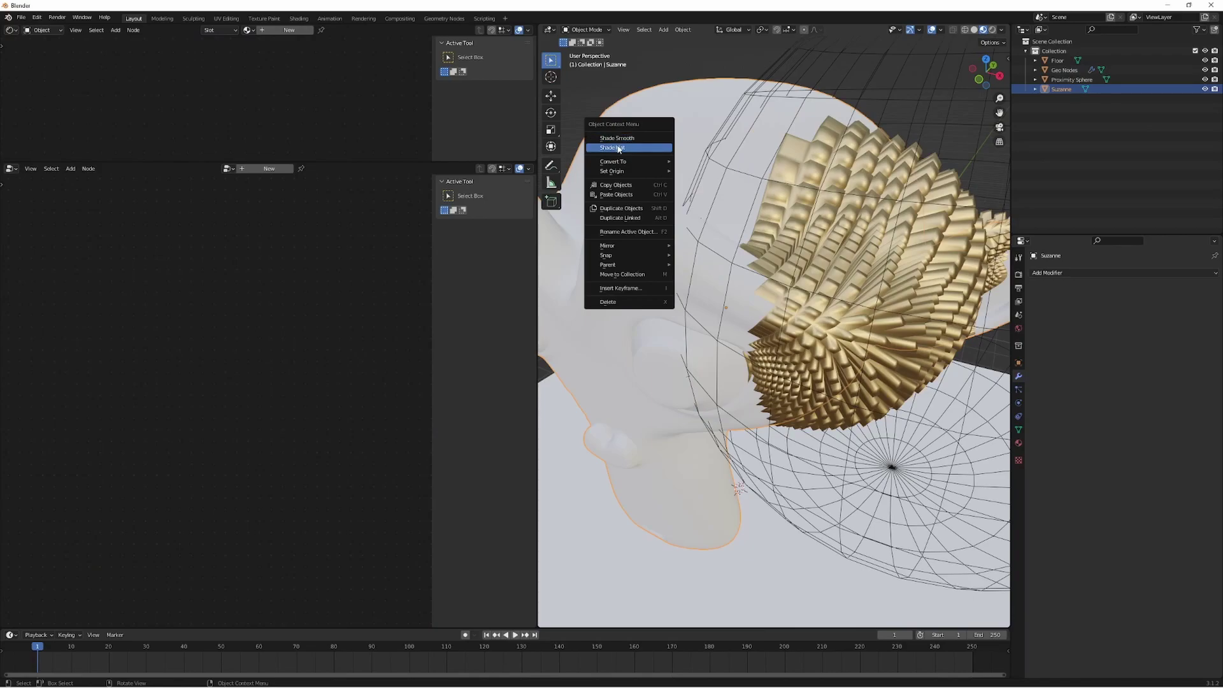
{"action": "left_click", "coordinate": [636, 145]}
{"action": "middle_click_drag", "start_coordinate": [780, 197], "coordinate": [733, 203]}
{"action": "scroll", "coordinate": [732, 203], "scroll_direction": "down", "scroll_amount": 5}
{"action": "middle_click_drag", "start_coordinate": [637, 216], "coordinate": [750, 214]}
{"action": "scroll", "coordinate": [768, 197], "scroll_direction": "up", "scroll_amount": 3}
{"action": "scroll", "coordinate": [748, 213], "scroll_direction": "up", "scroll_amount": 1}
{"action": "middle_click_drag", "start_coordinate": [717, 163], "coordinate": [722, 184], "text": "shift"}
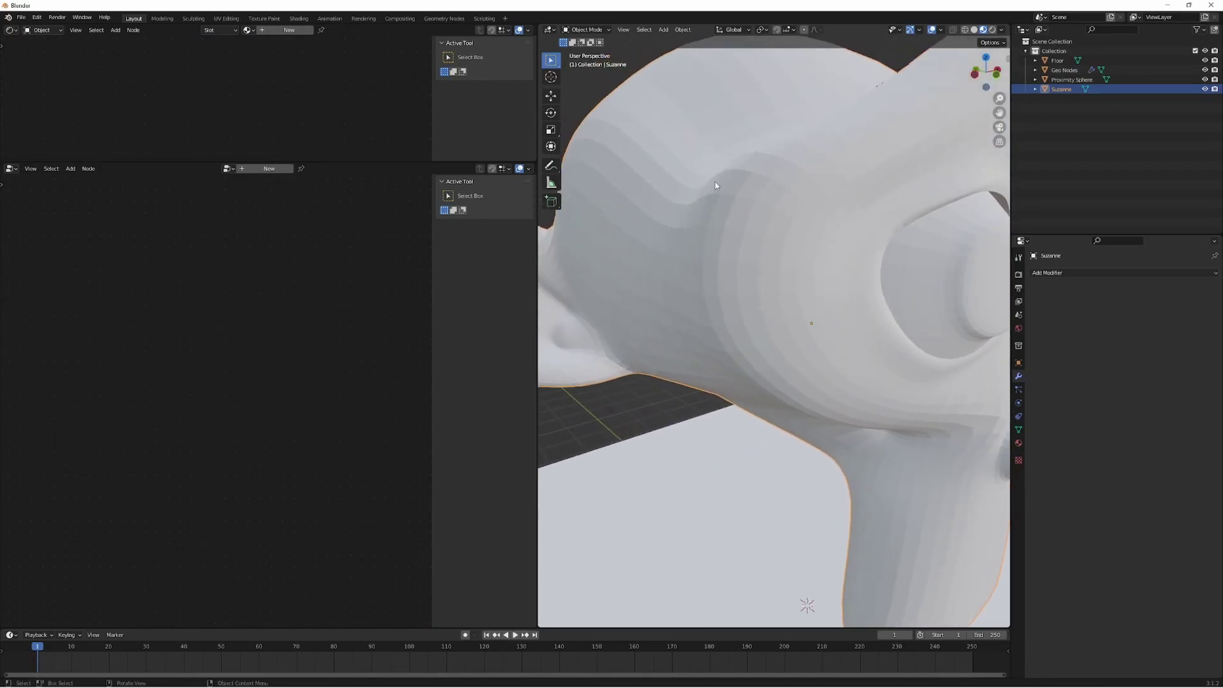
{"action": "scroll", "coordinate": [752, 197], "scroll_direction": "down", "scroll_amount": 5}
{"action": "middle_click_drag", "start_coordinate": [757, 205], "coordinate": [700, 263]}
Step: Switch Suzanne back to smooth shading
{"action": "right_click", "coordinate": [753, 211]}
{"action": "left_click", "coordinate": [750, 205]}
{"action": "scroll", "coordinate": [700, 262], "scroll_direction": "up", "scroll_amount": 6}
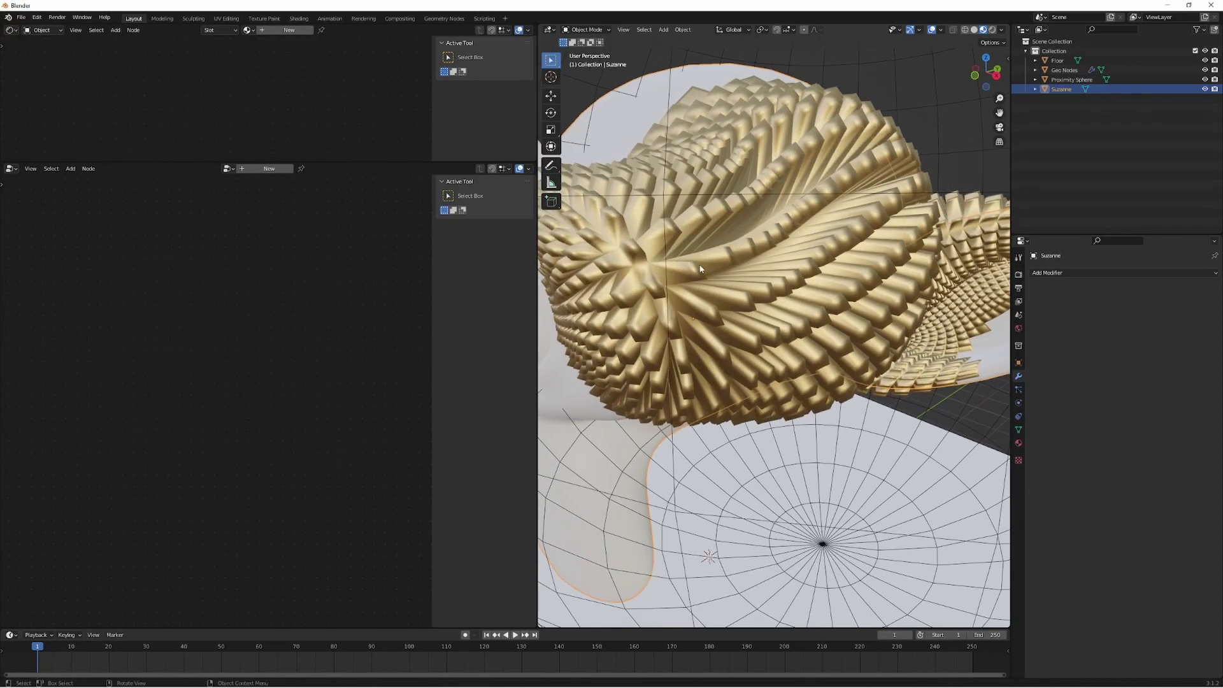
Step: Unmute the Dual Mesh and Triangulate nodes in the Mesh Conversion frame of the Geo Nodes object
{"action": "left_click", "coordinate": [648, 273]}
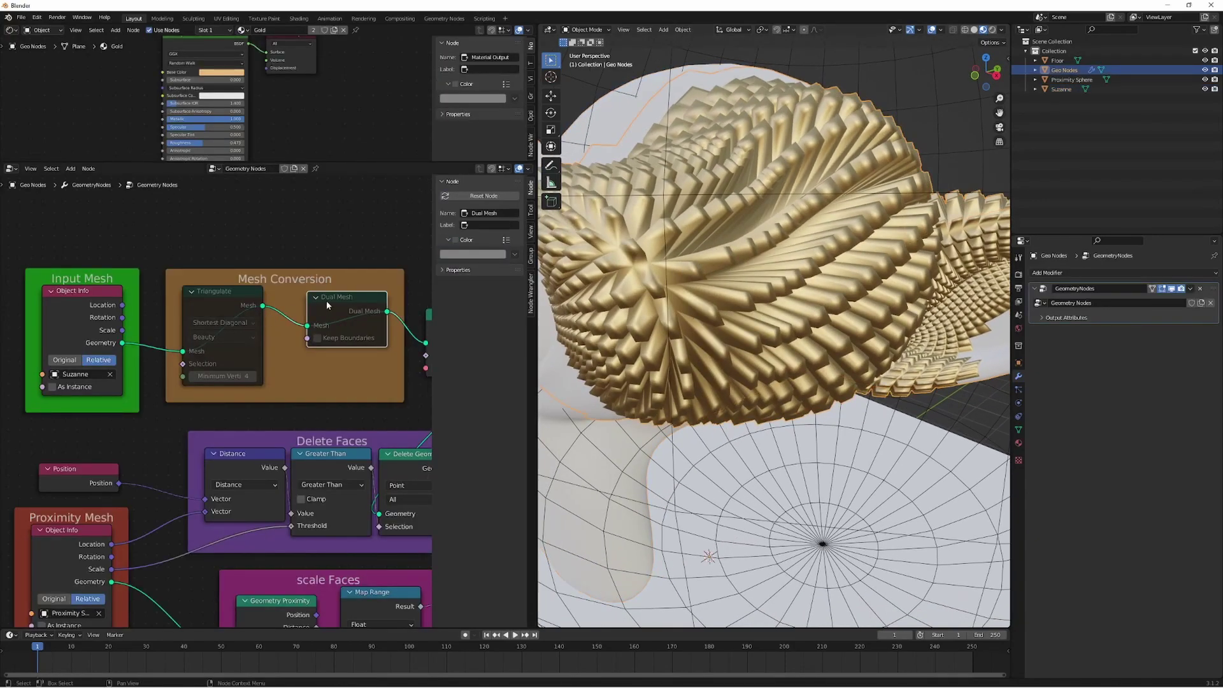
{"action": "key", "text": "m"}
{"action": "middle_click_drag", "start_coordinate": [843, 144], "coordinate": [775, 254]}
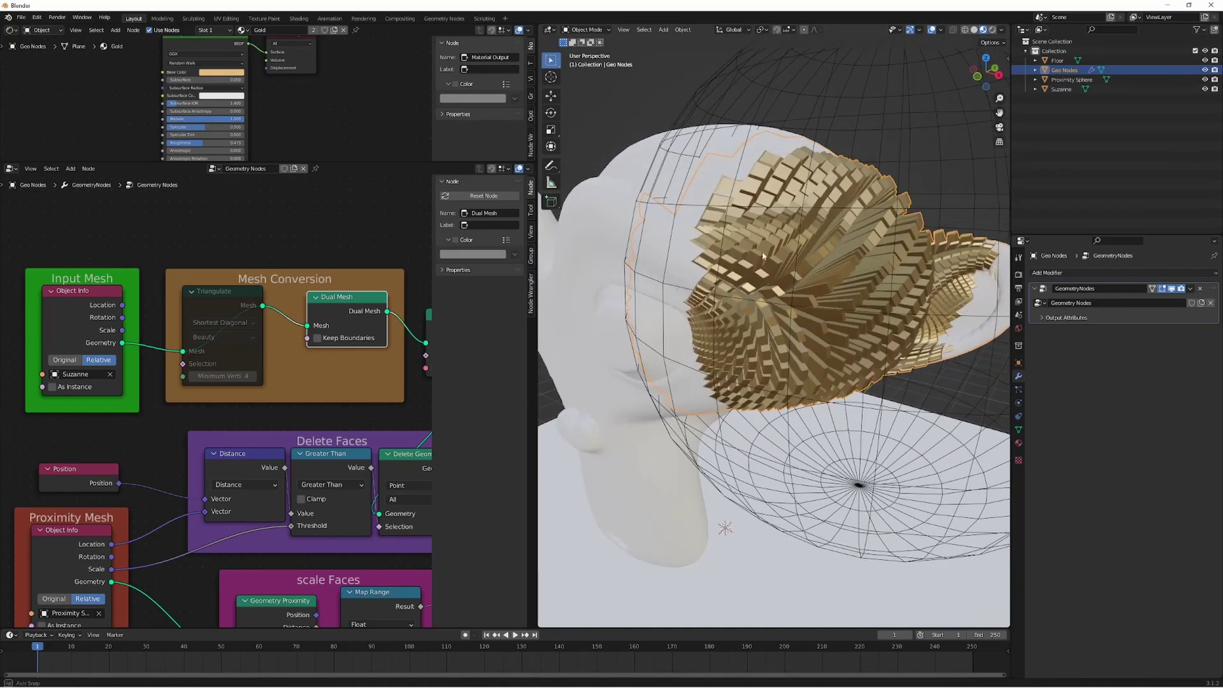
{"action": "key", "text": "m"}
{"action": "middle_click_drag", "start_coordinate": [688, 287], "coordinate": [764, 295]}
{"action": "scroll", "coordinate": [764, 294], "scroll_direction": "down", "scroll_amount": 3}
{"action": "scroll", "coordinate": [216, 395], "scroll_direction": "down", "scroll_amount": 6}
{"action": "middle_click_drag", "start_coordinate": [216, 395], "coordinate": [154, 368]}
{"action": "key", "text": "alt+a"}
Step: Move the proximity sphere from Suzanne's ear to the opposite side of the face
{"action": "middle_click_drag", "start_coordinate": [718, 258], "coordinate": [762, 261]}
{"action": "left_click", "coordinate": [885, 205]}
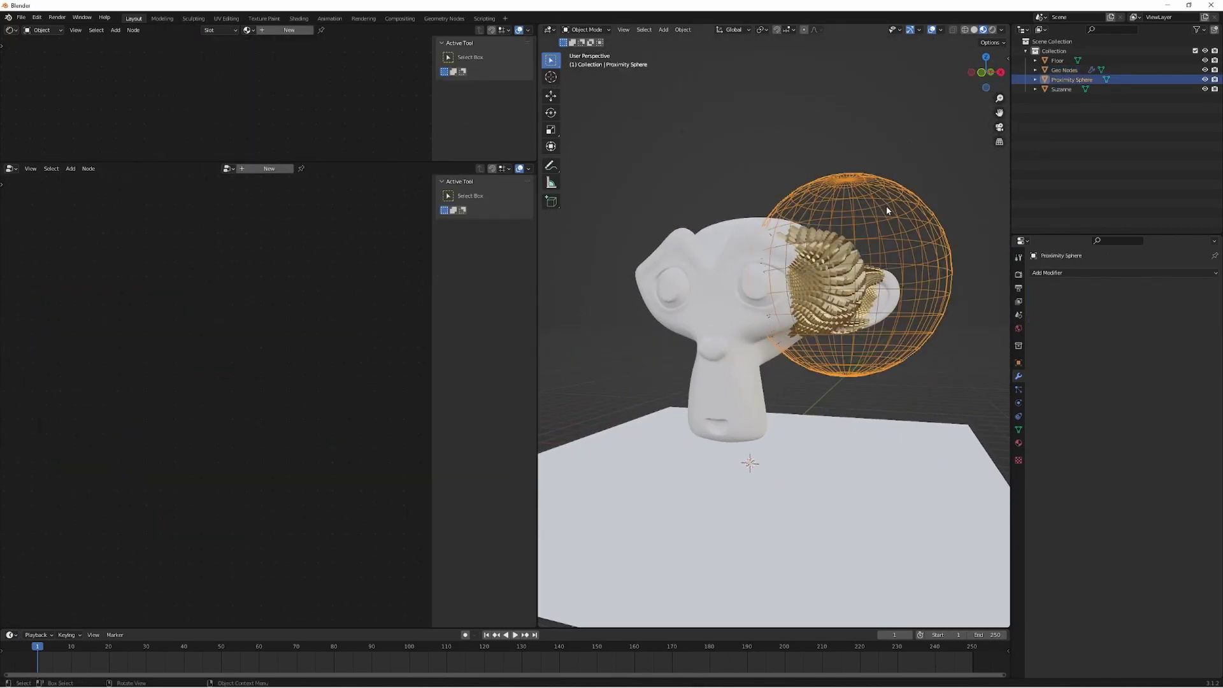
{"action": "key", "text": "g"}
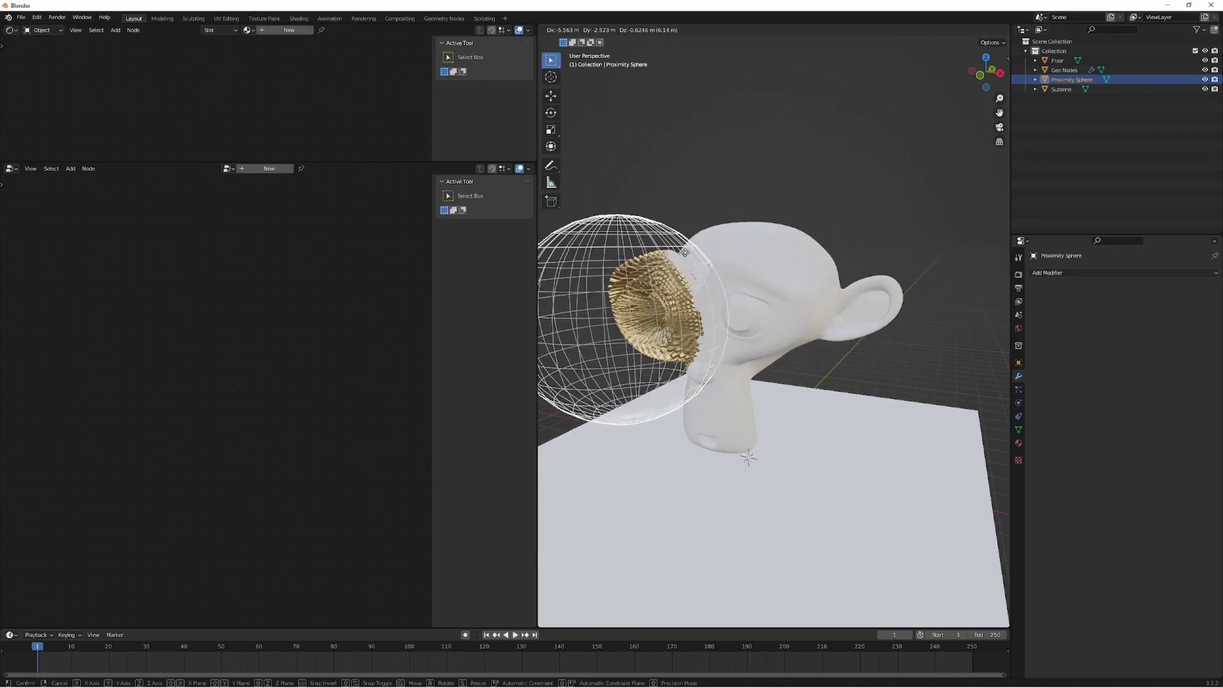
{"action": "left_click", "coordinate": [679, 273]}
{"action": "scroll", "coordinate": [694, 256], "scroll_direction": "down", "scroll_amount": 3}
{"action": "middle_click_drag", "start_coordinate": [695, 306], "coordinate": [817, 296]}
{"action": "scroll", "coordinate": [818, 298], "scroll_direction": "up", "scroll_amount": 2}
Step: In the scale Faces frame's Map Range node, set To Max to 0.080 and adjust To Min upward
{"action": "left_click", "coordinate": [817, 298]}
{"action": "scroll", "coordinate": [817, 298], "scroll_direction": "up", "scroll_amount": 2}
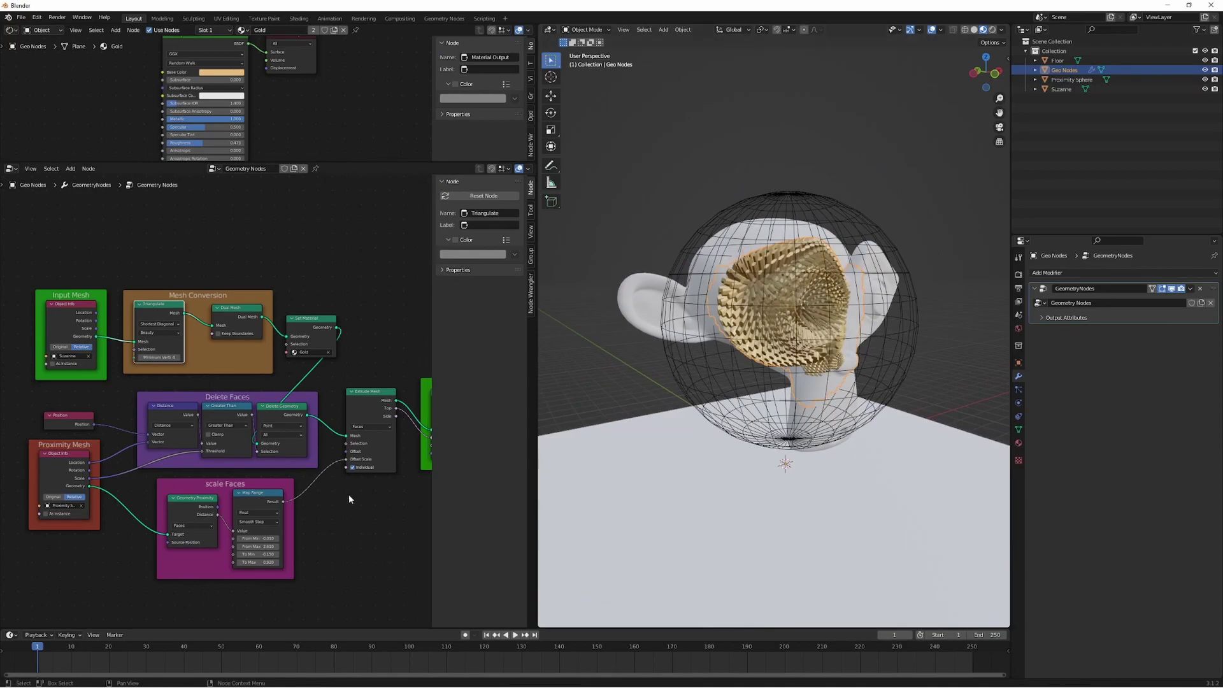
{"action": "middle_click_drag", "start_coordinate": [347, 495], "coordinate": [357, 452]}
{"action": "scroll", "coordinate": [358, 451], "scroll_direction": "up", "scroll_amount": 3}
{"action": "middle_click_drag", "start_coordinate": [383, 508], "coordinate": [342, 454]}
{"action": "scroll", "coordinate": [342, 454], "scroll_direction": "up", "scroll_amount": 5}
{"action": "middle_click_drag", "start_coordinate": [304, 538], "coordinate": [296, 534]}
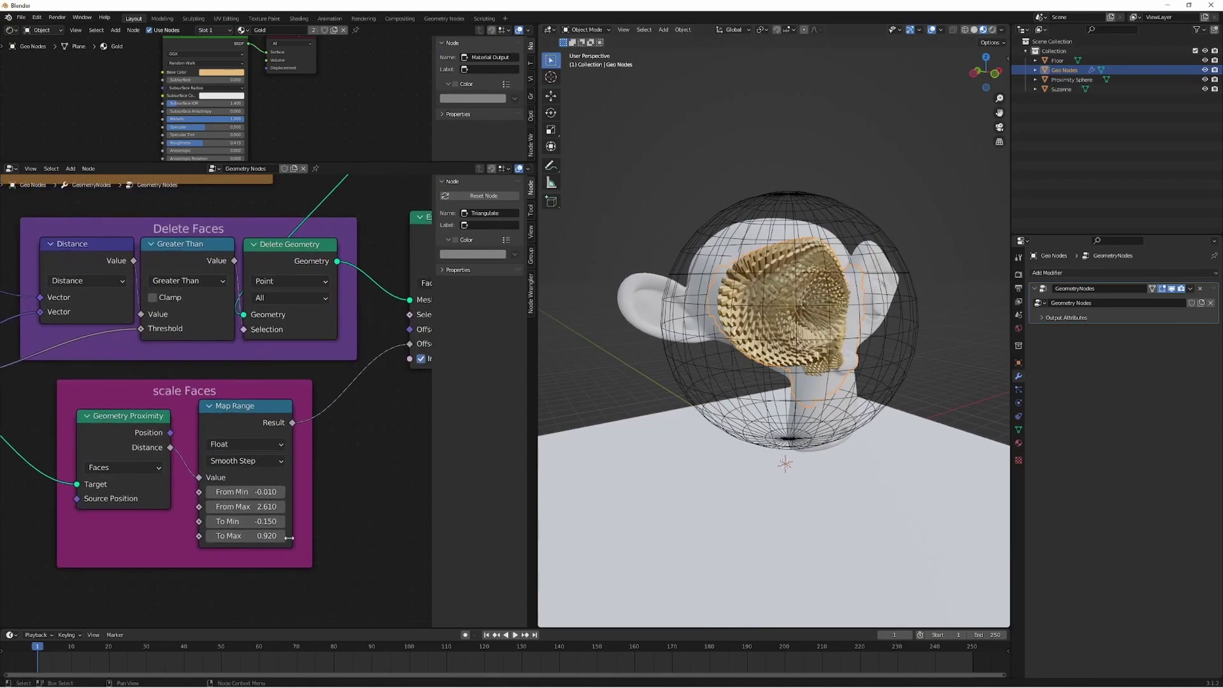
{"action": "left_click_drag", "start_coordinate": [248, 535], "coordinate": [229, 536]}
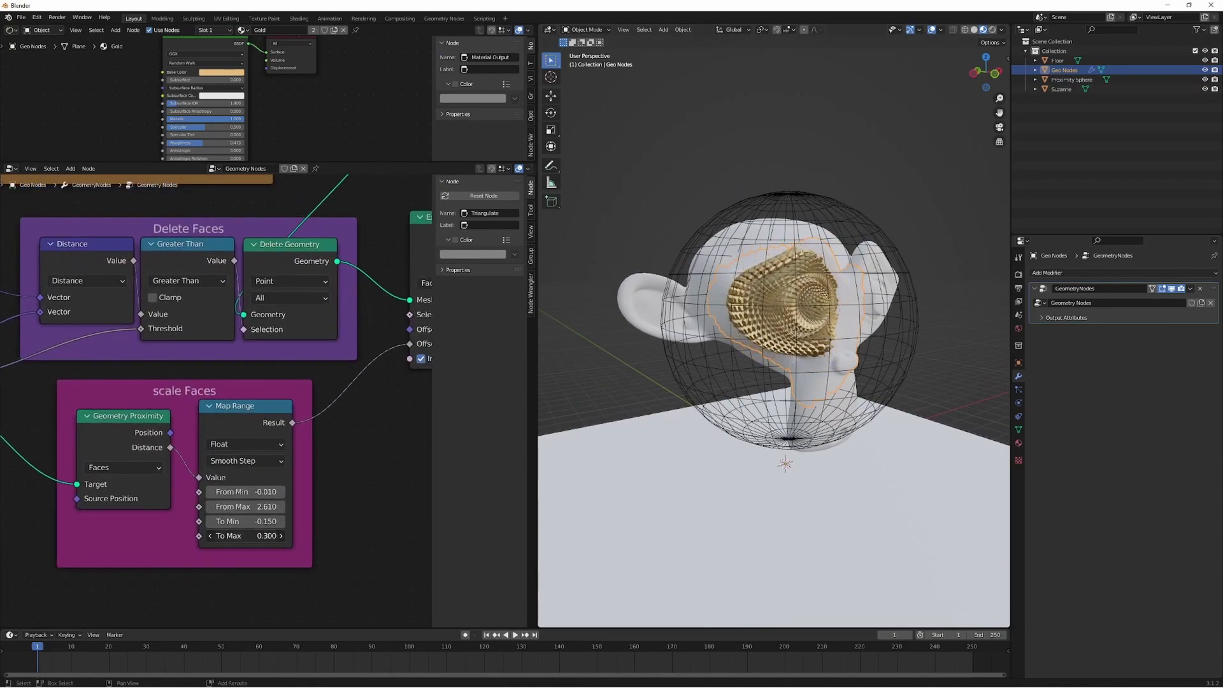
{"action": "scroll", "coordinate": [770, 357], "scroll_direction": "up", "scroll_amount": 6}
{"action": "middle_click_drag", "start_coordinate": [768, 357], "coordinate": [650, 433]}
{"action": "middle_click_drag", "start_coordinate": [687, 376], "coordinate": [774, 373]}
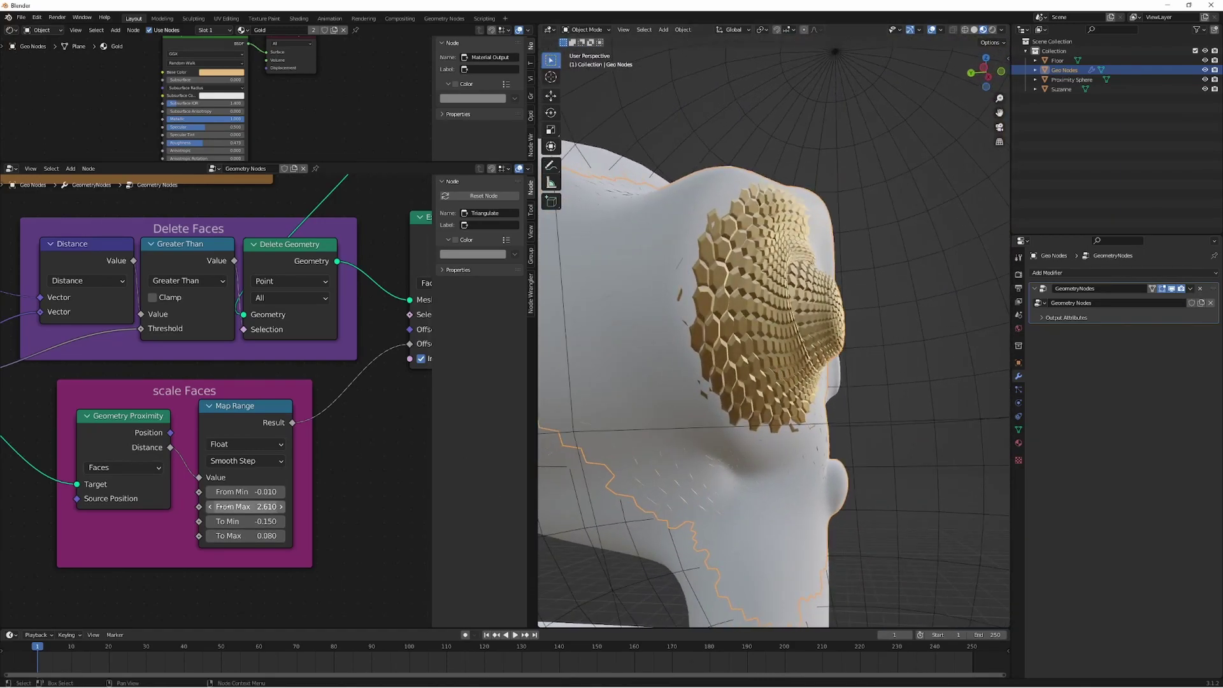
{"action": "left_click_drag", "start_coordinate": [257, 521], "coordinate": [274, 521]}
Step: Move the proximity sphere in front of Suzanne's face so it encloses both eyes and the nose
{"action": "middle_click_drag", "start_coordinate": [613, 415], "coordinate": [759, 290]}
{"action": "scroll", "coordinate": [764, 303], "scroll_direction": "down", "scroll_amount": 5}
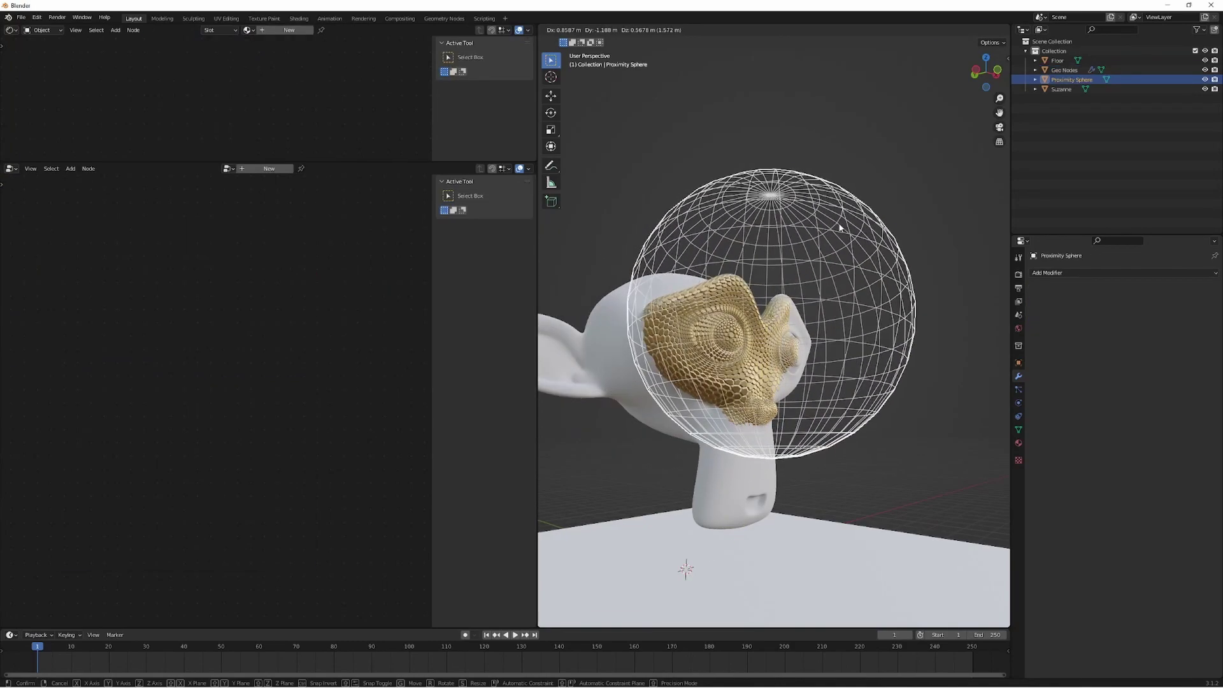
{"action": "middle_click_drag", "start_coordinate": [732, 287], "coordinate": [809, 261]}
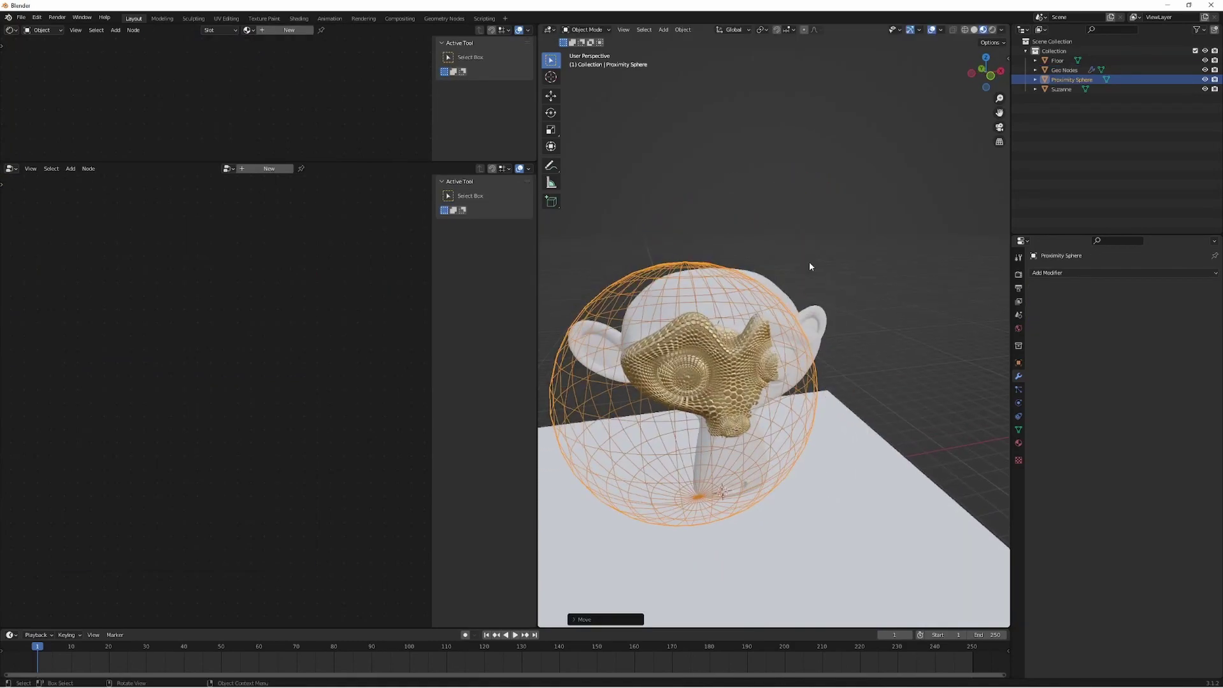